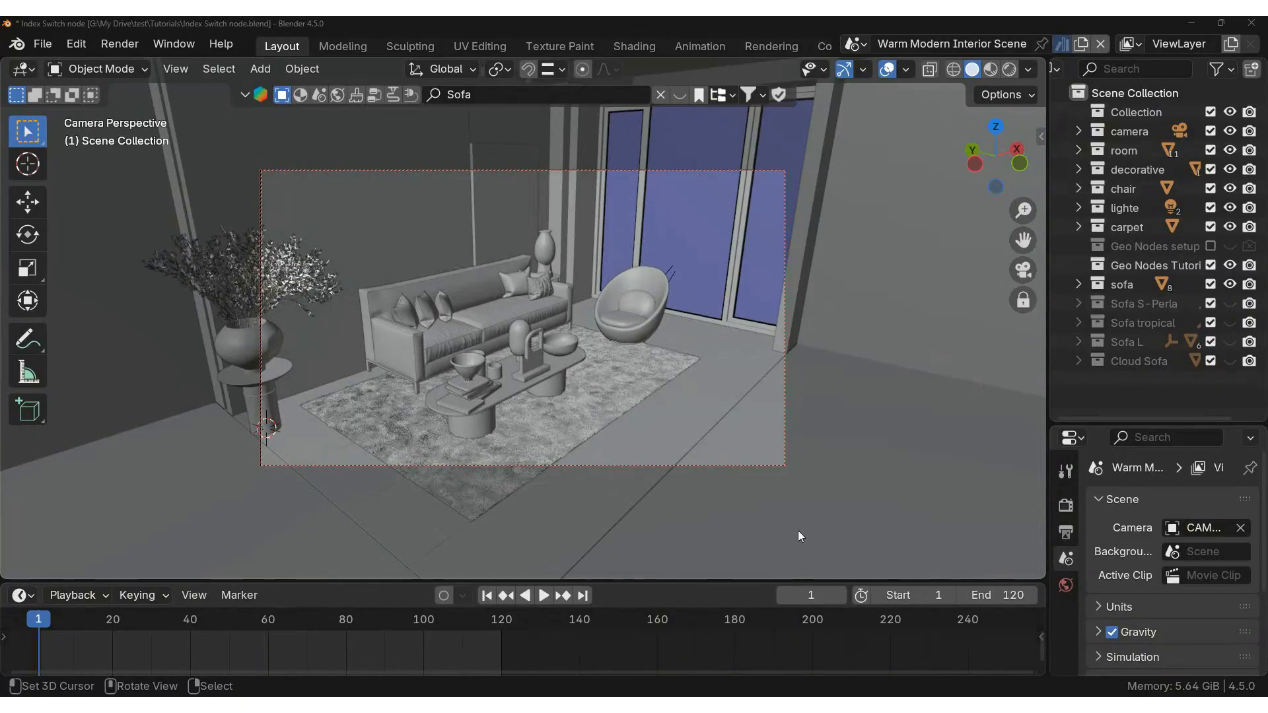
Preview the sofa, Sofa S-Perla, Sofa tropical, Sofa L and Cloud Sofa collections one at a time, then show only the sofa collection again
{"action": "mouse_move", "coordinate": [604, 397]}
{"action": "middle_mouse_down"}
{"action": "mouse_move", "coordinate": [553, 410]}
{"action": "mouse_move", "coordinate": [589, 402]}
{"action": "middle_mouse_up"}
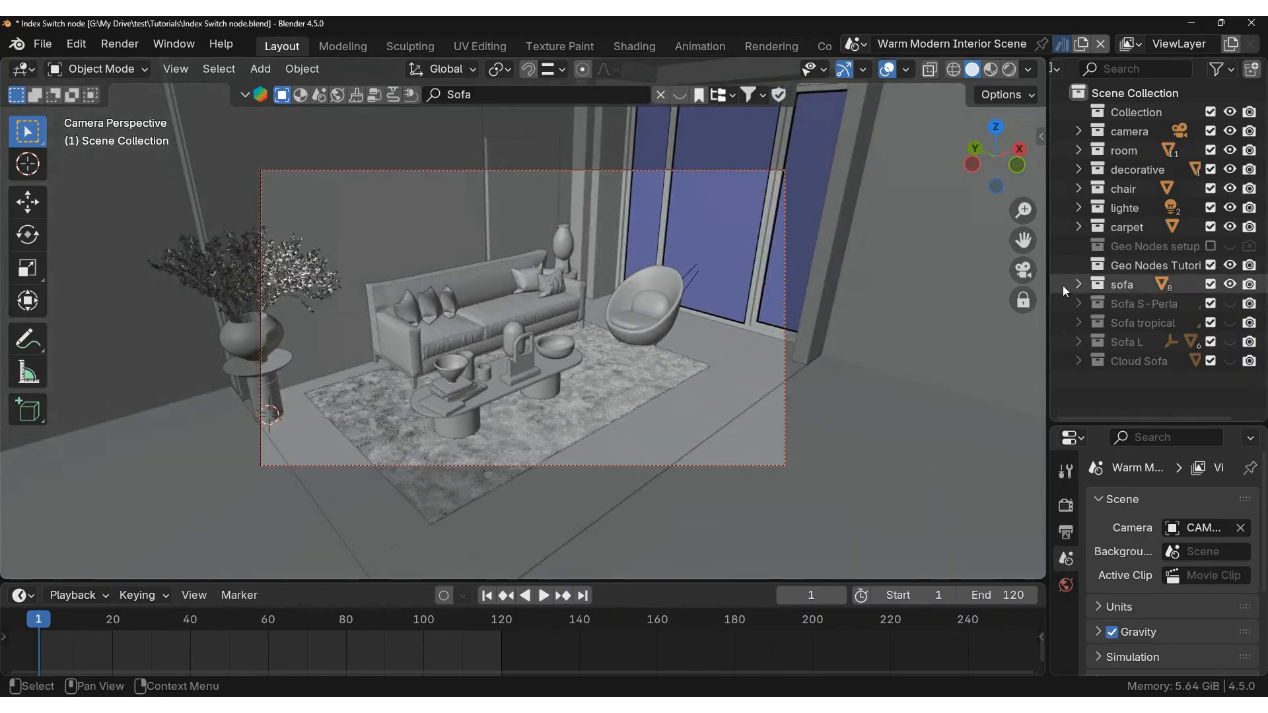
{"action": "middle_click_drag", "start_coordinate": [862, 311], "coordinate": [667, 356]}
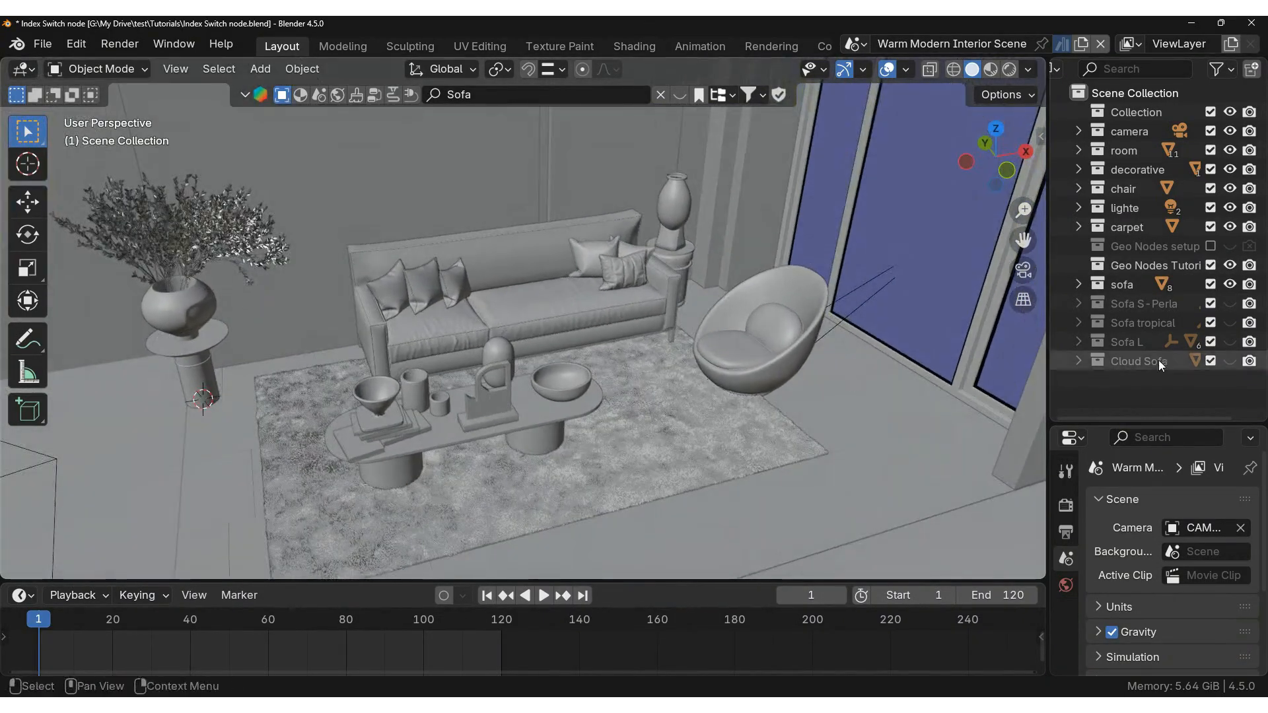
{"action": "left_click", "coordinate": [1230, 284]}
{"action": "left_click", "coordinate": [1229, 303]}
{"action": "left_click", "coordinate": [1226, 304]}
{"action": "left_click", "coordinate": [1226, 322]}
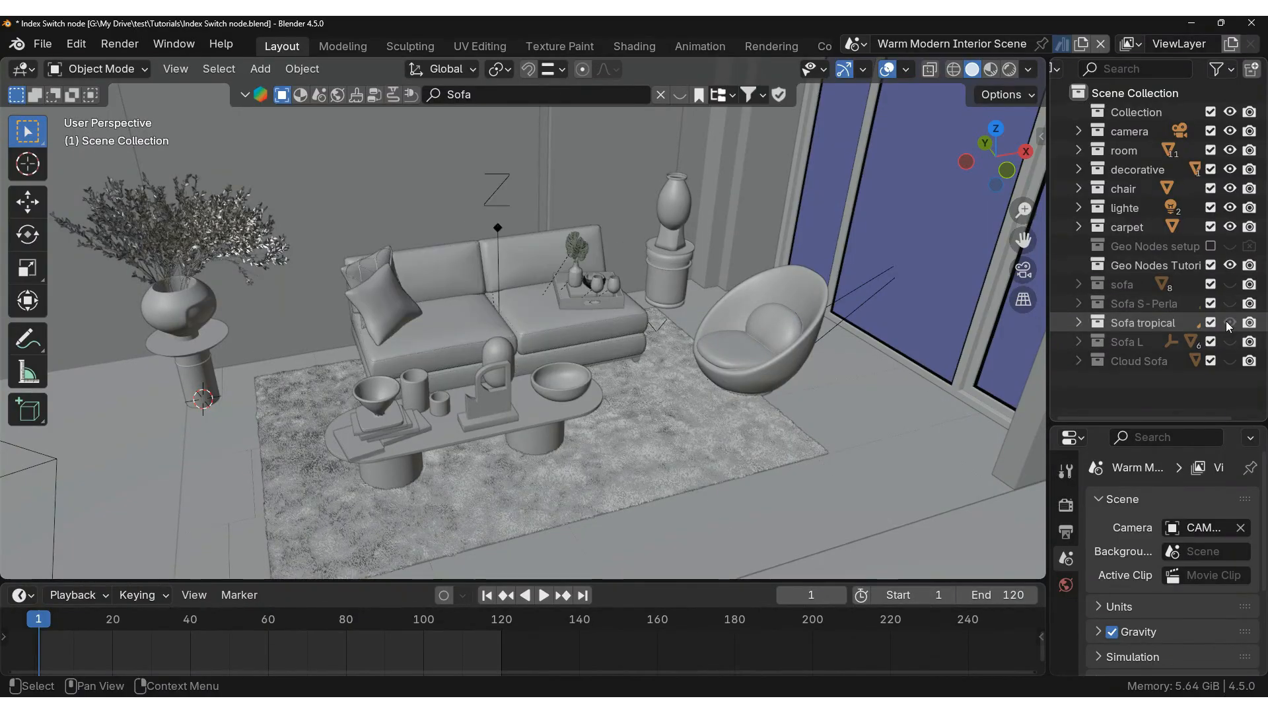
{"action": "left_click", "coordinate": [1227, 322]}
{"action": "left_click", "coordinate": [1228, 341]}
{"action": "left_click", "coordinate": [1227, 342]}
{"action": "left_click", "coordinate": [1229, 360]}
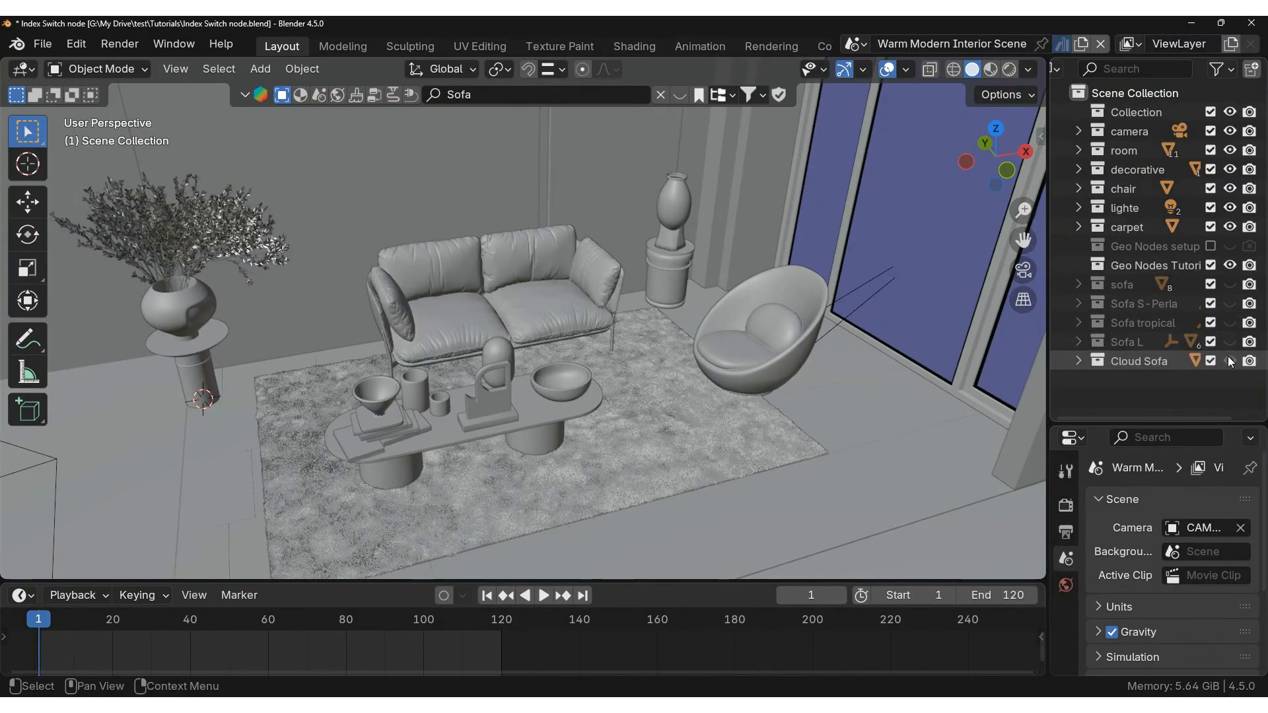
{"action": "left_click", "coordinate": [1232, 284]}
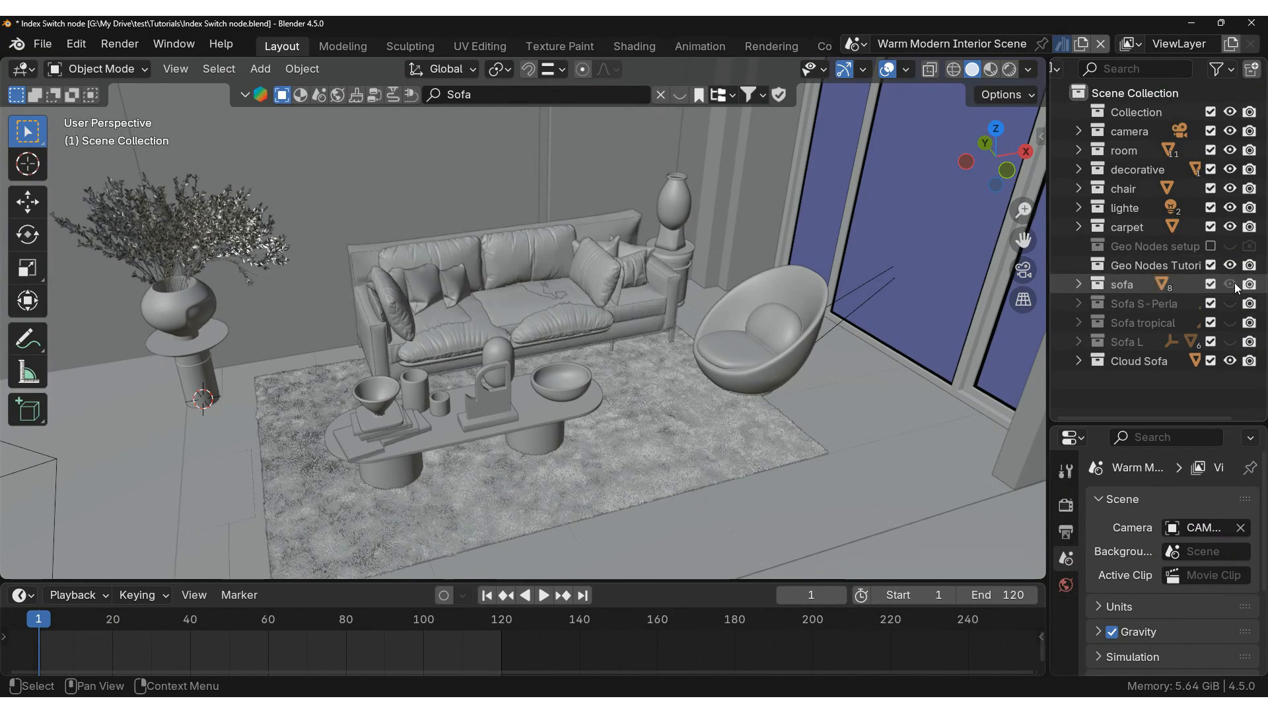
{"action": "left_click", "coordinate": [1230, 361]}
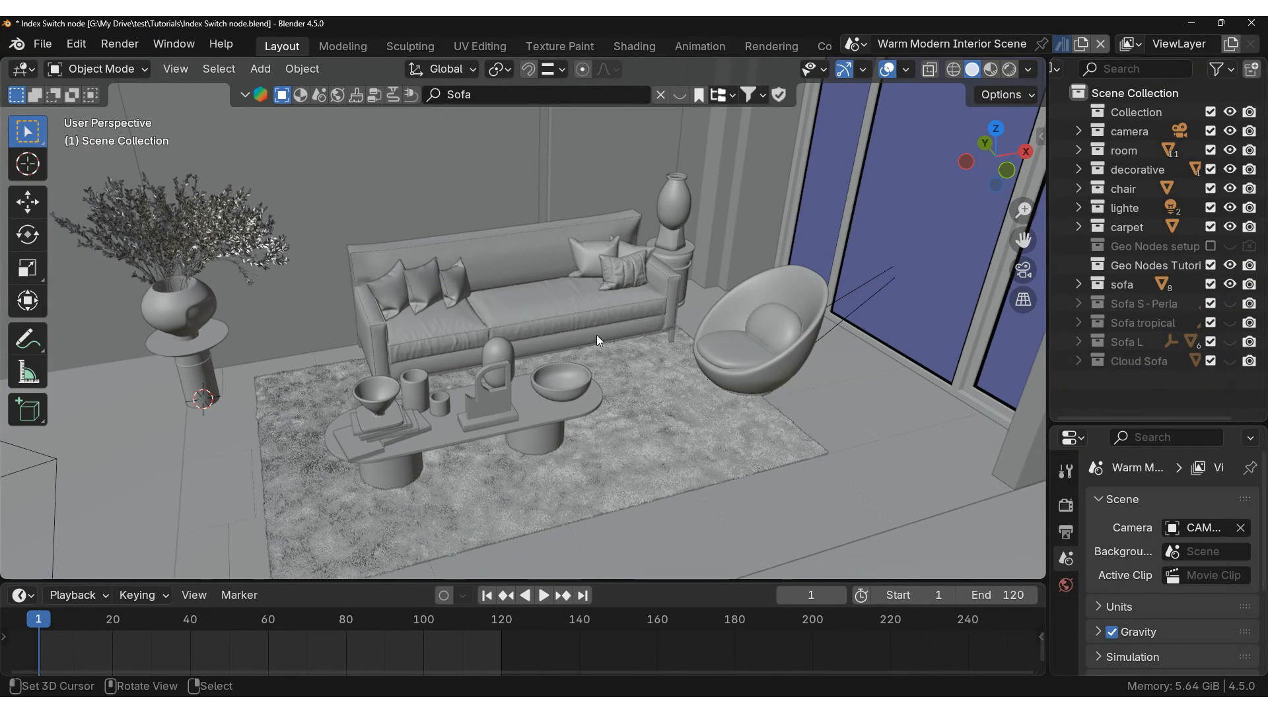
Switch to the Geometry Nodes workspace and view the sofa area from a wider angle
{"action": "scroll", "coordinate": [694, 51], "scroll_direction": "down", "scroll_amount": 5}
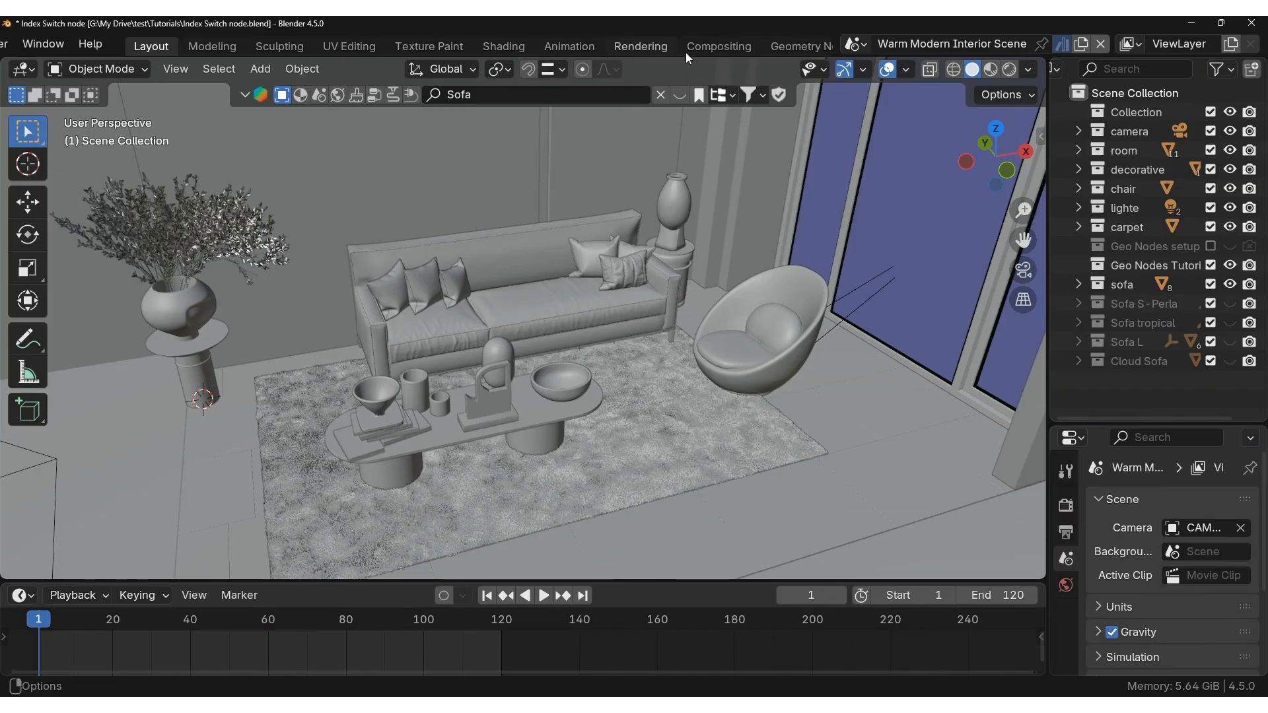
{"action": "left_click", "coordinate": [722, 46]}
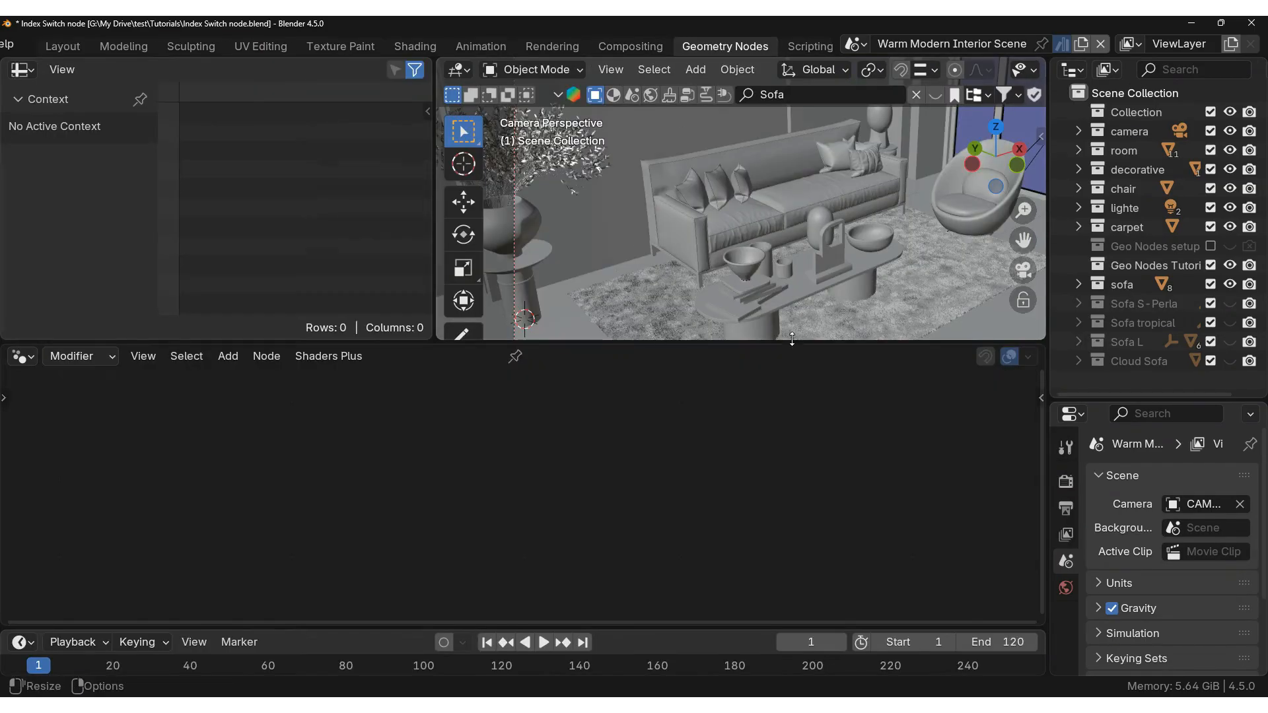
{"action": "middle_click_drag", "start_coordinate": [813, 221], "coordinate": [774, 220]}
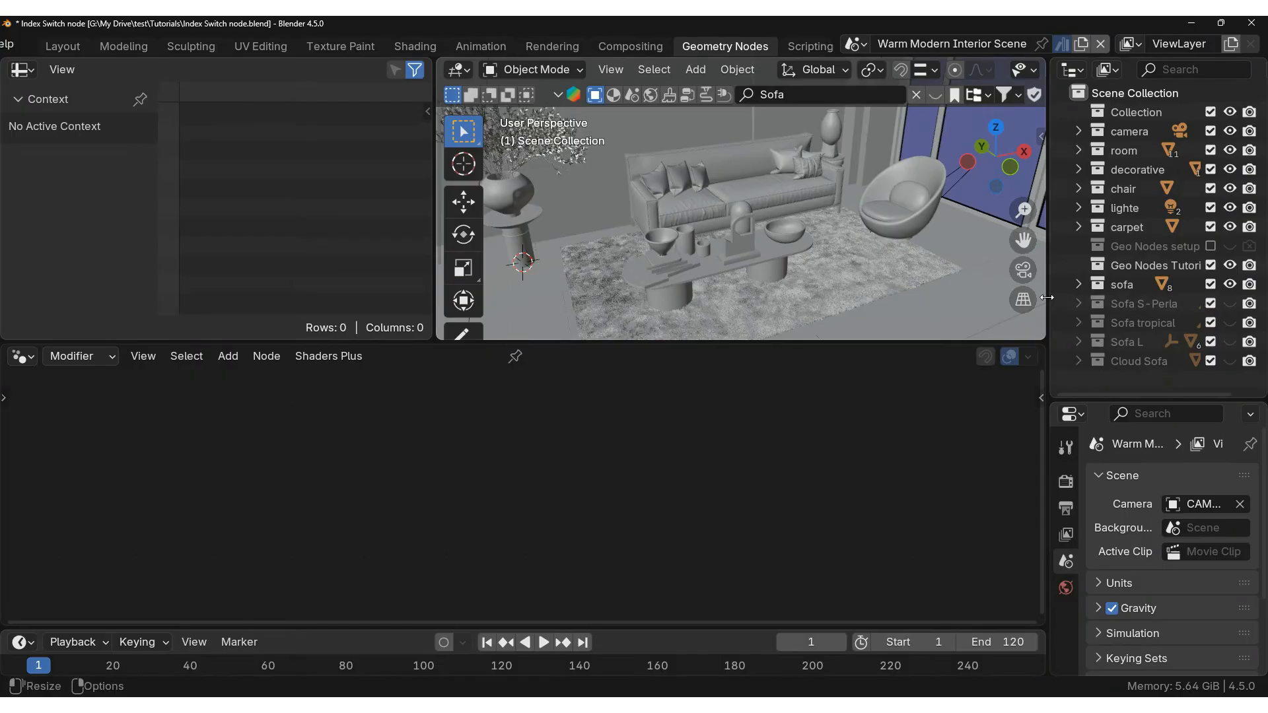
Add a cube mesh to the Geo Nodes Tutorial collection
{"action": "left_click", "coordinate": [1129, 264]}
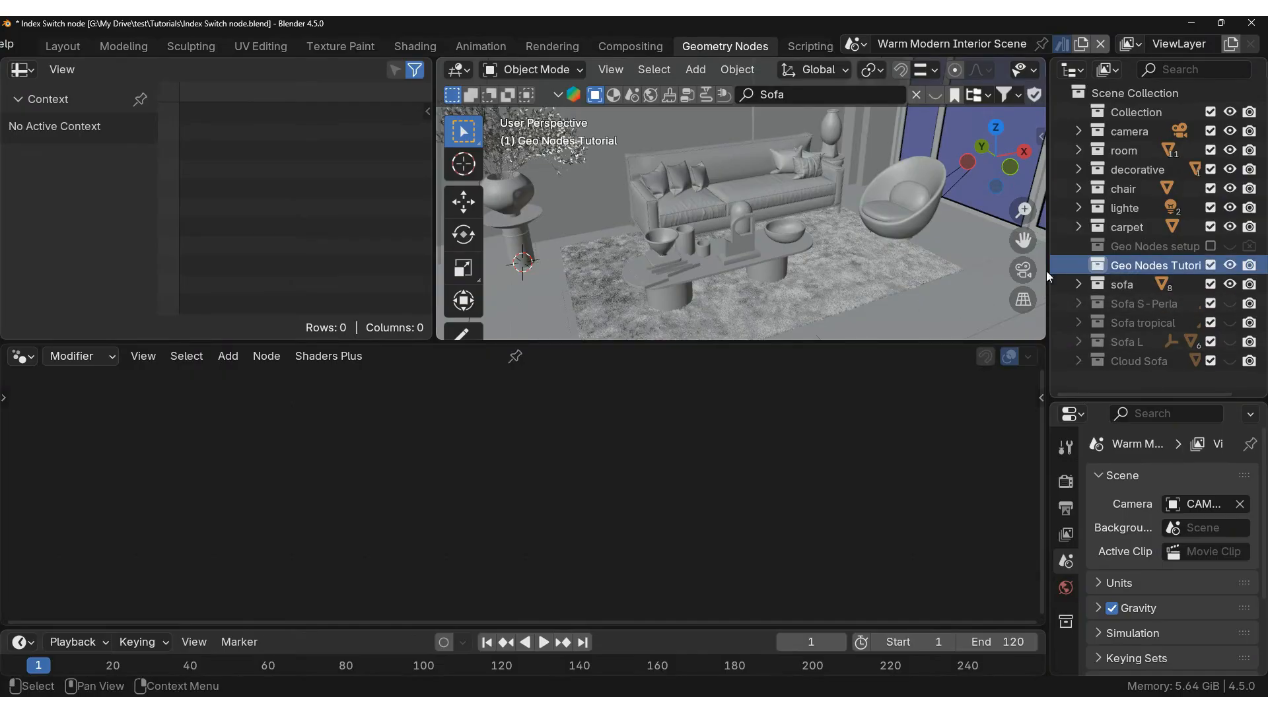
{"action": "middle_click_drag", "start_coordinate": [774, 261], "coordinate": [717, 256]}
{"action": "key", "text": "shift+a"}
{"action": "mouse_move", "coordinate": [735, 260]}
{"action": "left_click", "coordinate": [818, 280]}
{"action": "scroll", "coordinate": [686, 260], "scroll_direction": "down", "scroll_amount": 2}
{"action": "scroll", "coordinate": [742, 255], "scroll_direction": "up", "scroll_amount": 2}
{"action": "key", "text": "alt+a"}
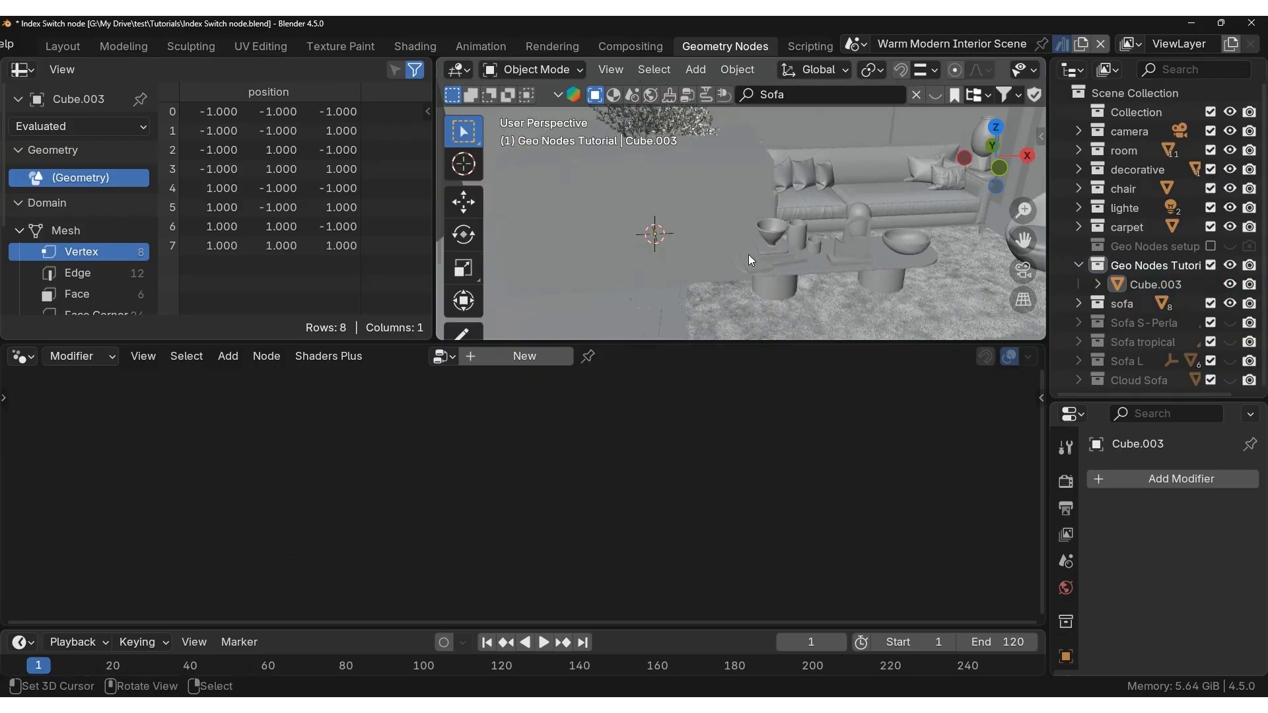
Hide the sofa collection and create a new geometry node tree on the cube
{"action": "left_click", "coordinate": [1230, 304]}
{"action": "middle_click_drag", "start_coordinate": [795, 249], "coordinate": [746, 208]}
{"action": "left_click", "coordinate": [731, 193]}
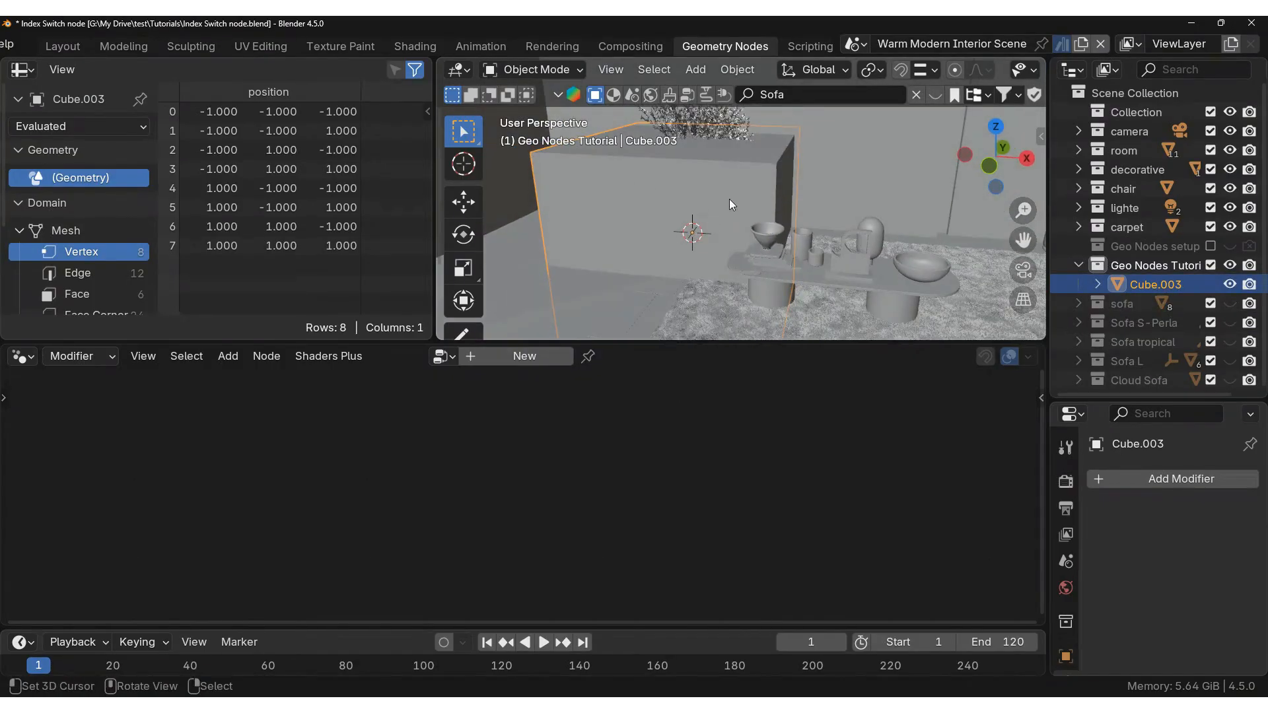
{"action": "left_click", "coordinate": [525, 356]}
{"action": "middle_click_drag", "start_coordinate": [628, 456], "coordinate": [762, 409]}
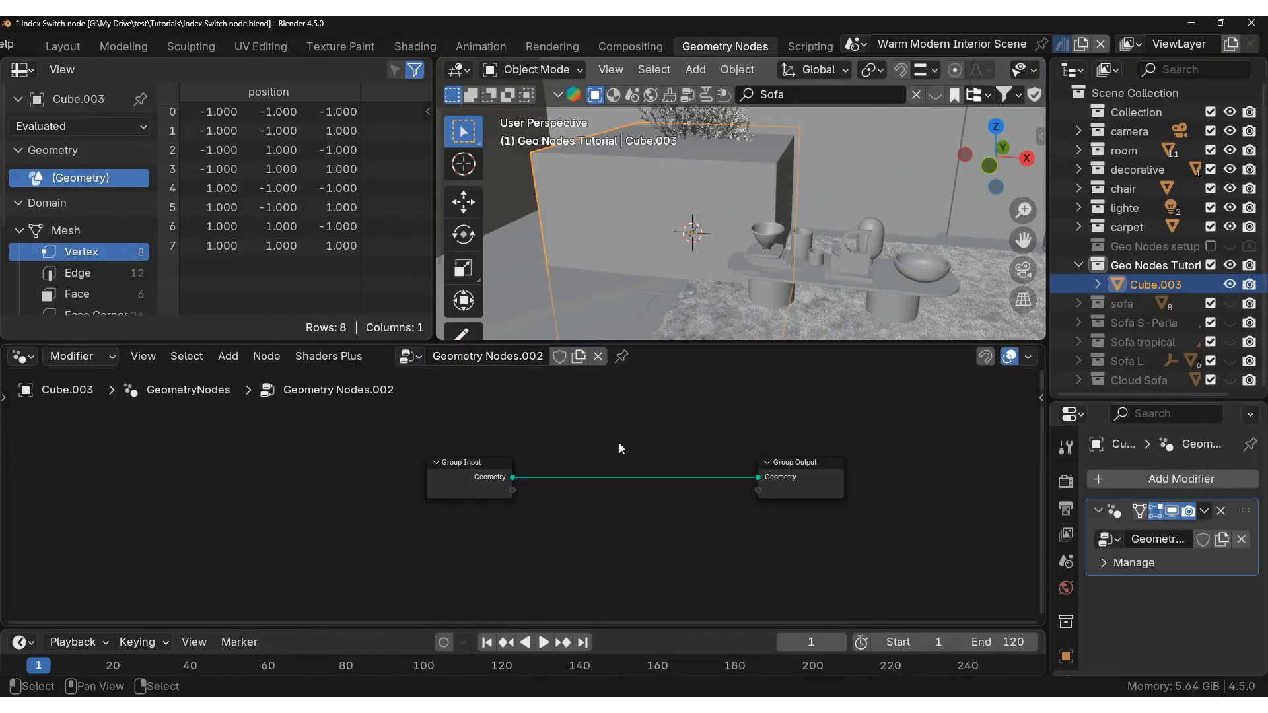
{"action": "left_click", "coordinate": [445, 487]}
{"action": "middle_click_drag", "start_coordinate": [664, 492], "coordinate": [666, 474]}
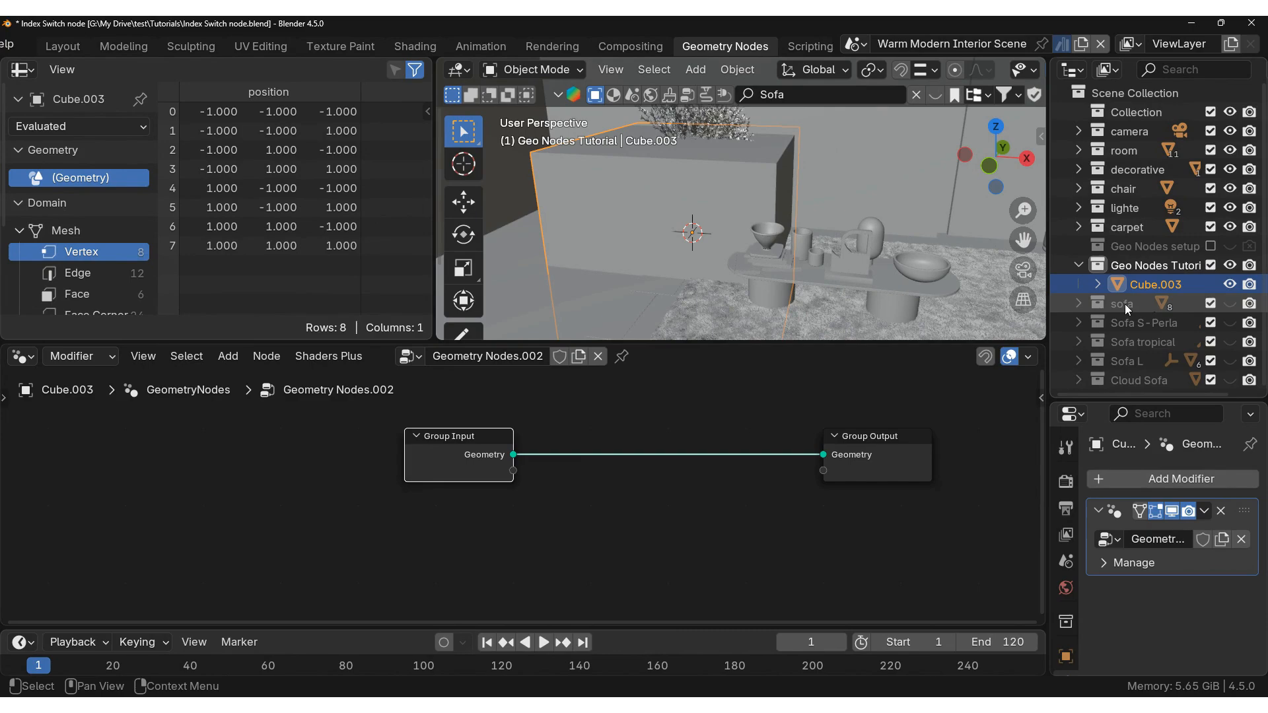
{"action": "middle_click_drag", "start_coordinate": [441, 462], "coordinate": [432, 453]}
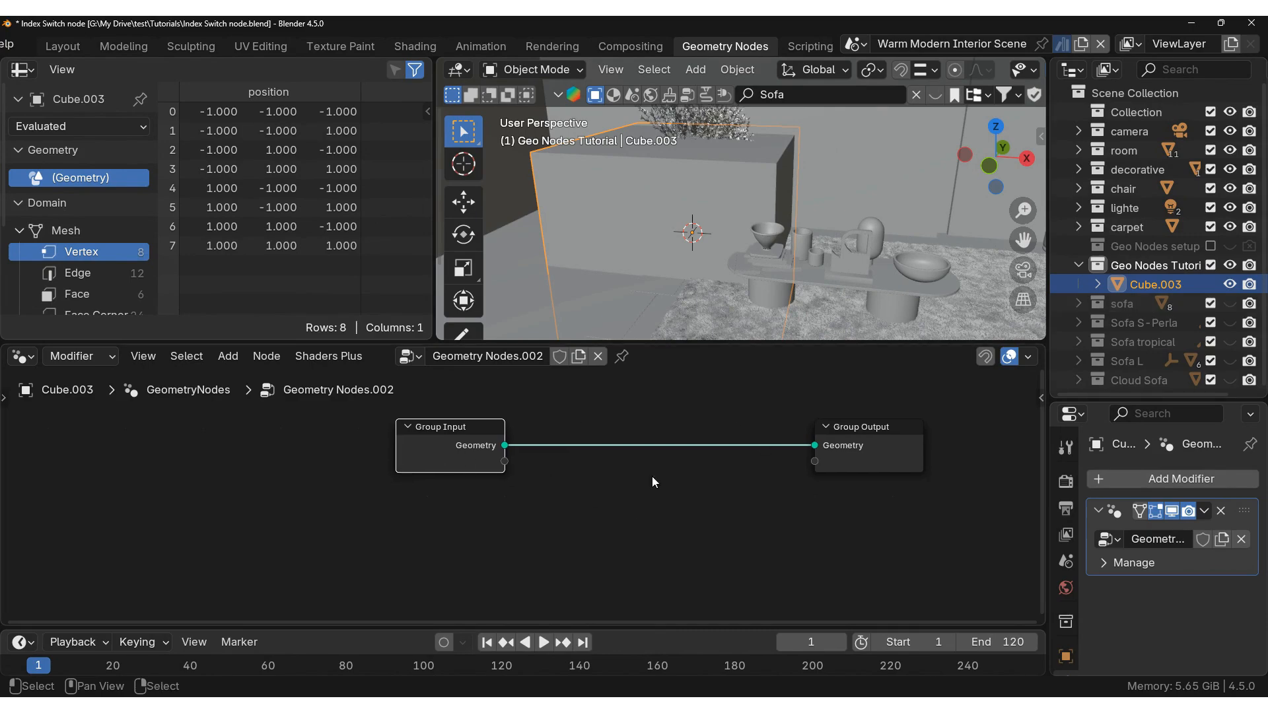
{"action": "left_click_drag", "start_coordinate": [458, 455], "coordinate": [473, 475]}
{"action": "right_click", "coordinate": [473, 476]}
{"action": "mouse_move", "coordinate": [868, 441]}
{"action": "left_mouse_down"}
{"action": "mouse_move", "coordinate": [985, 451]}
{"action": "mouse_move", "coordinate": [853, 457]}
{"action": "left_mouse_up"}
{"action": "right_click", "coordinate": [854, 458]}
{"action": "left_click_drag", "start_coordinate": [439, 450], "coordinate": [497, 437]}
{"action": "right_click", "coordinate": [496, 438]}
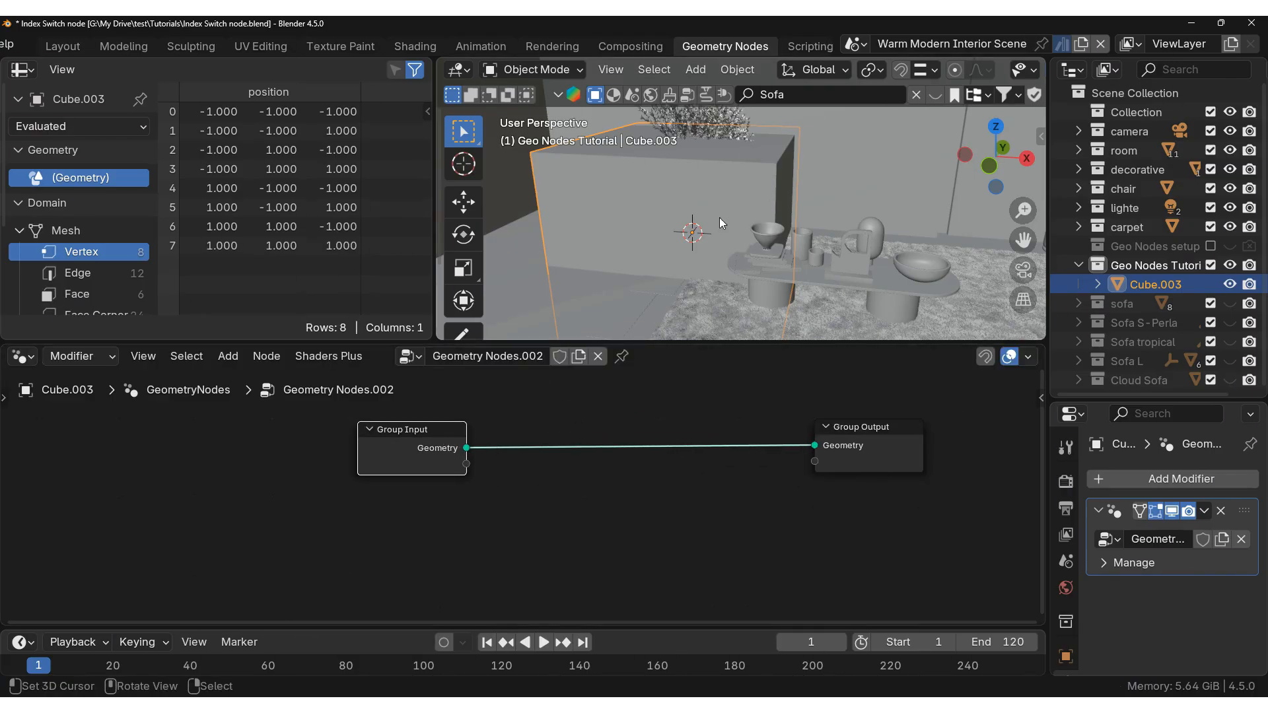
Cut the link between Group Input and Group Output and move the Group Input node well away from the output
{"action": "right_click_drag", "start_coordinate": [568, 391], "coordinate": [529, 535], "text": "ctrl"}
{"action": "left_click_drag", "start_coordinate": [431, 463], "coordinate": [158, 469]}
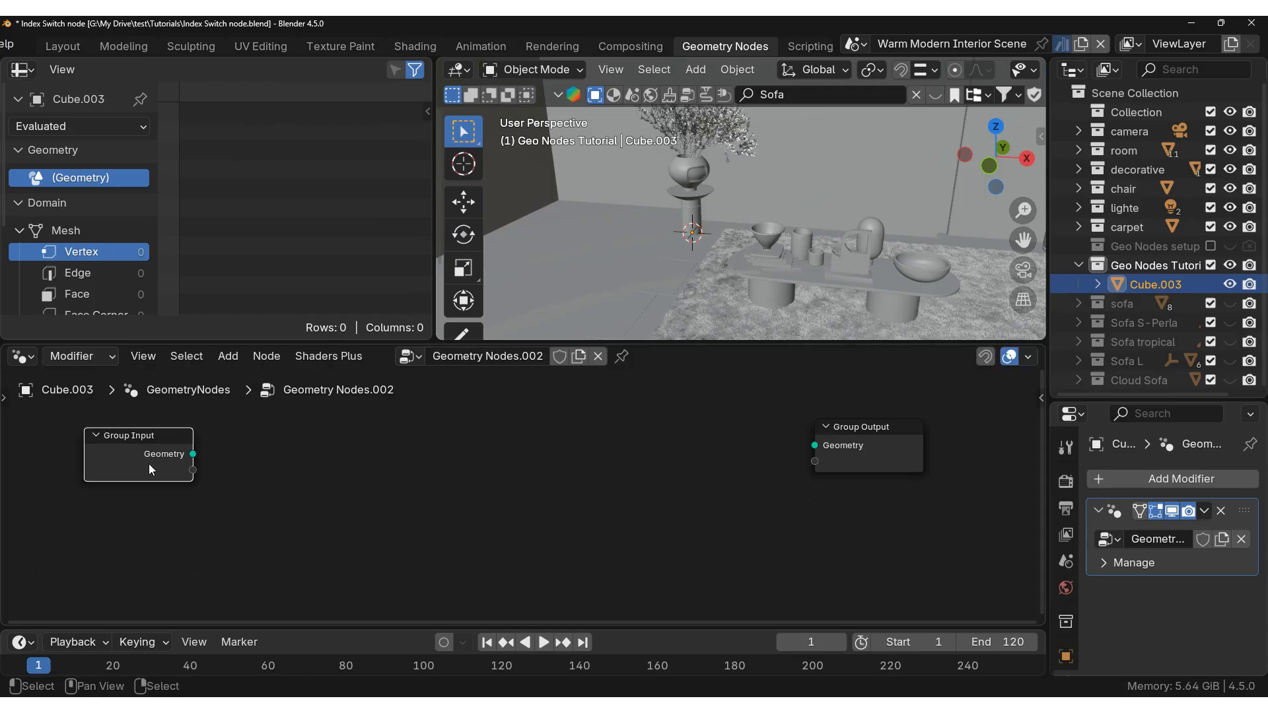
Add Collection Info nodes for the sofa, Sofa S-Perla, Sofa tropical, Sofa L and Cloud Sofa collections to the node tree
{"action": "left_click", "coordinate": [1131, 304]}
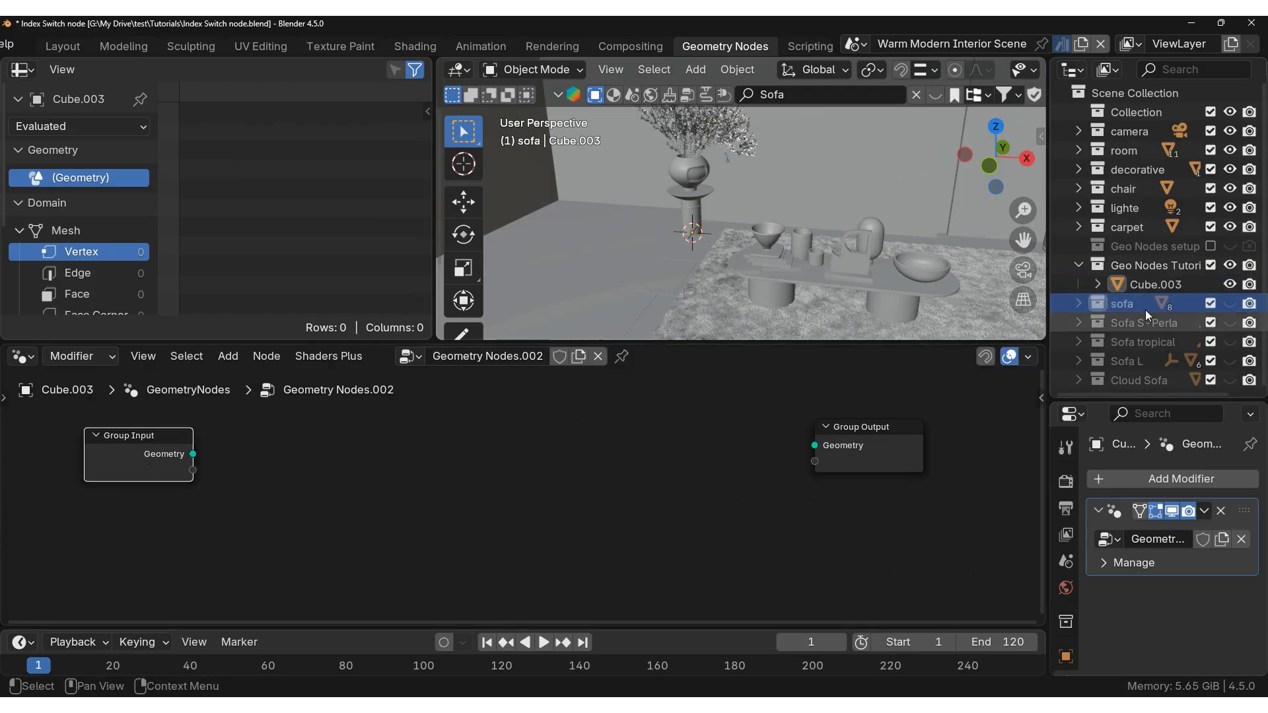
{"action": "left_click_drag", "start_coordinate": [1123, 306], "coordinate": [356, 488]}
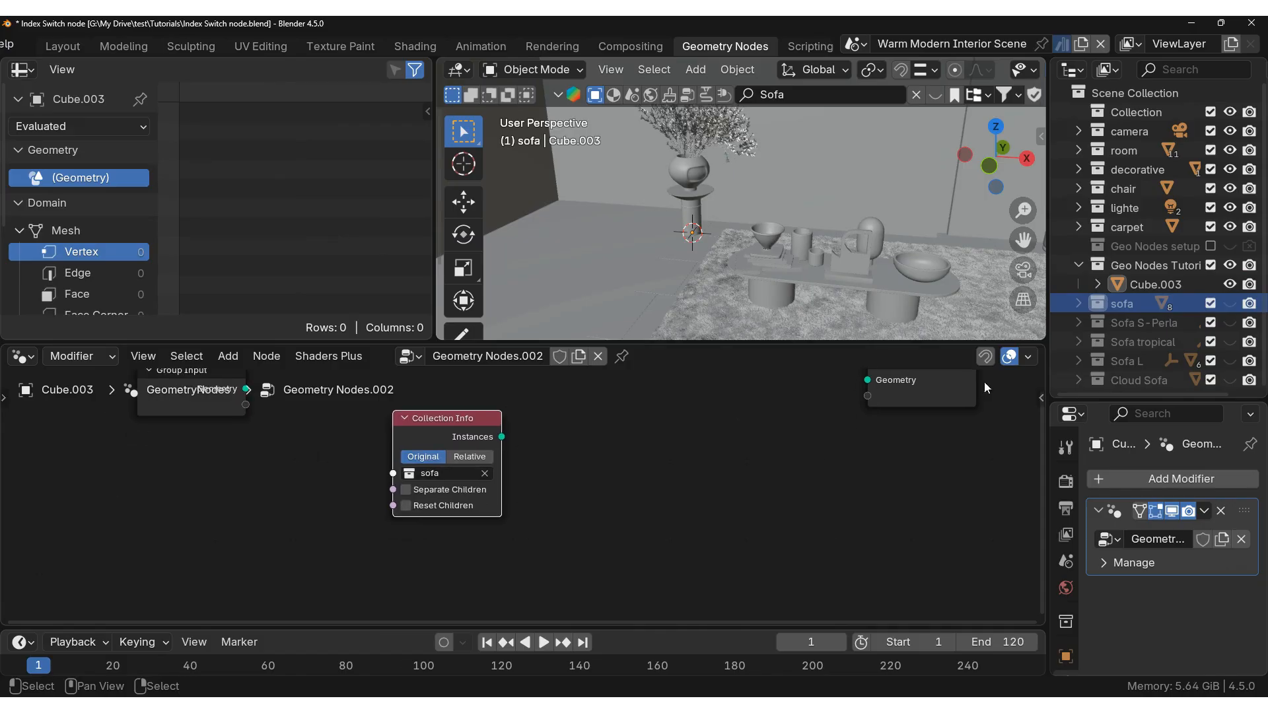
{"action": "left_click_drag", "start_coordinate": [1149, 323], "coordinate": [652, 557]}
{"action": "middle_click_drag", "start_coordinate": [652, 557], "coordinate": [747, 450]}
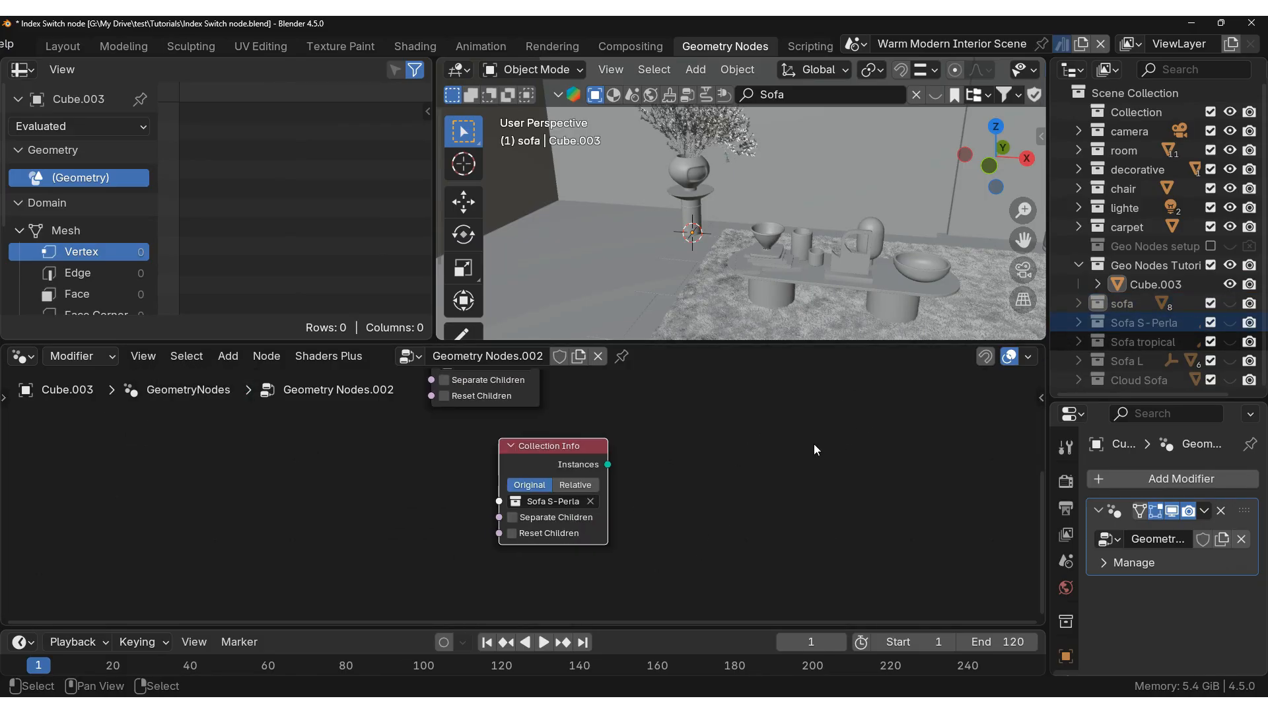
{"action": "left_click_drag", "start_coordinate": [1142, 341], "coordinate": [618, 614]}
{"action": "middle_click_drag", "start_coordinate": [708, 538], "coordinate": [662, 456]}
{"action": "left_click_drag", "start_coordinate": [1127, 360], "coordinate": [726, 540]}
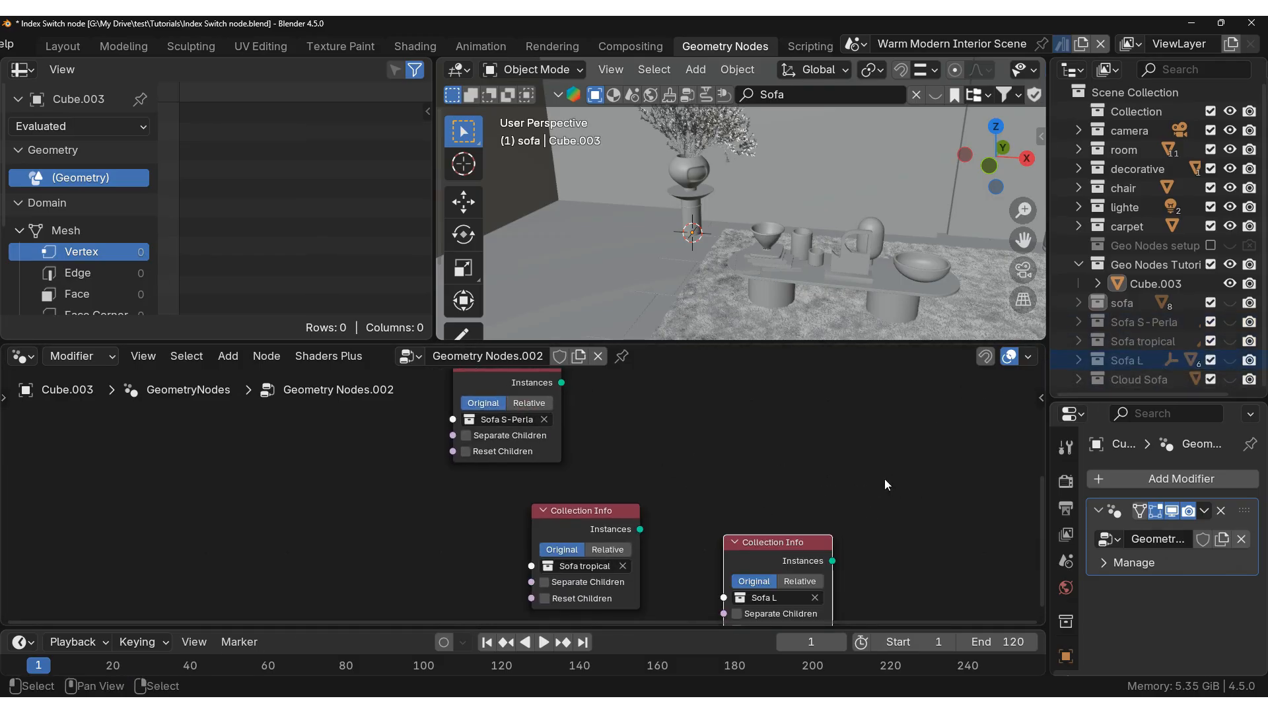
{"action": "middle_click_drag", "start_coordinate": [894, 482], "coordinate": [941, 425]}
{"action": "scroll", "coordinate": [941, 424], "scroll_direction": "down", "scroll_amount": 2}
{"action": "left_click_drag", "start_coordinate": [1138, 380], "coordinate": [759, 515]}
{"action": "middle_click_drag", "start_coordinate": [760, 515], "coordinate": [687, 537]}
Arrange the Collection Info nodes in a staggered column and reposition the Group Output node, leaving space between them
{"action": "left_click_drag", "start_coordinate": [591, 498], "coordinate": [542, 477]}
{"action": "left_click_drag", "start_coordinate": [659, 592], "coordinate": [590, 566]}
{"action": "middle_click_drag", "start_coordinate": [652, 538], "coordinate": [638, 374]}
{"action": "left_click_drag", "start_coordinate": [703, 552], "coordinate": [601, 519]}
{"action": "left_click_drag", "start_coordinate": [883, 584], "coordinate": [733, 563]}
{"action": "middle_click_drag", "start_coordinate": [733, 563], "coordinate": [691, 491]}
{"action": "left_click_drag", "start_coordinate": [898, 582], "coordinate": [745, 534]}
{"action": "middle_click_drag", "start_coordinate": [806, 438], "coordinate": [745, 589]}
{"action": "left_click_drag", "start_coordinate": [880, 395], "coordinate": [899, 518]}
{"action": "middle_click_drag", "start_coordinate": [691, 456], "coordinate": [714, 466]}
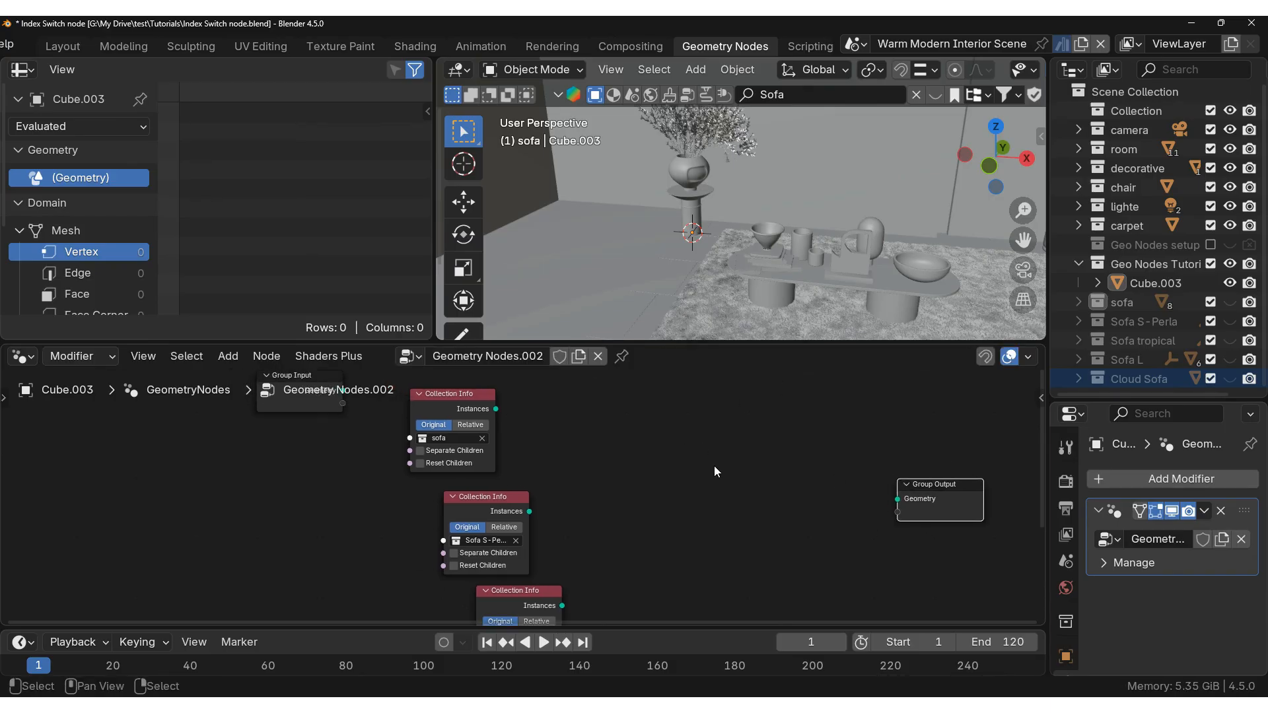
Add an Index Switch node between the Collection Info nodes and the Group Output
{"action": "key", "text": "shift+a"}
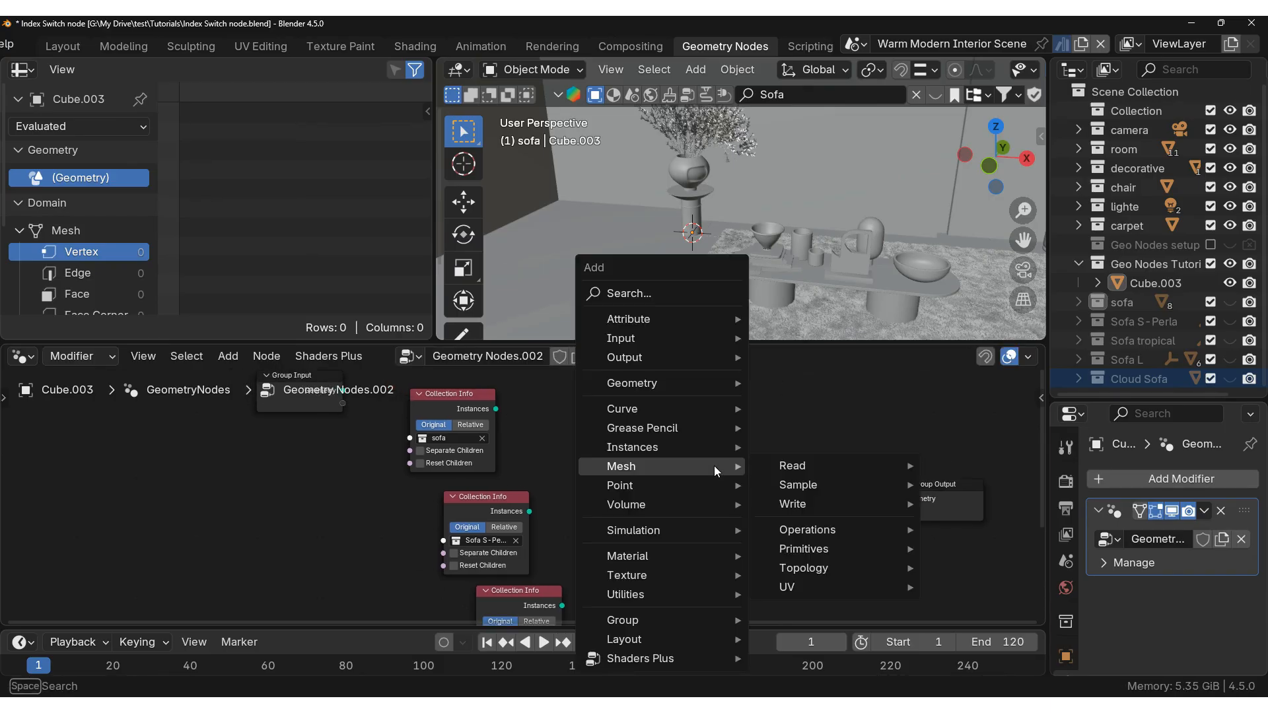
{"action": "type", "text": "index swith"}
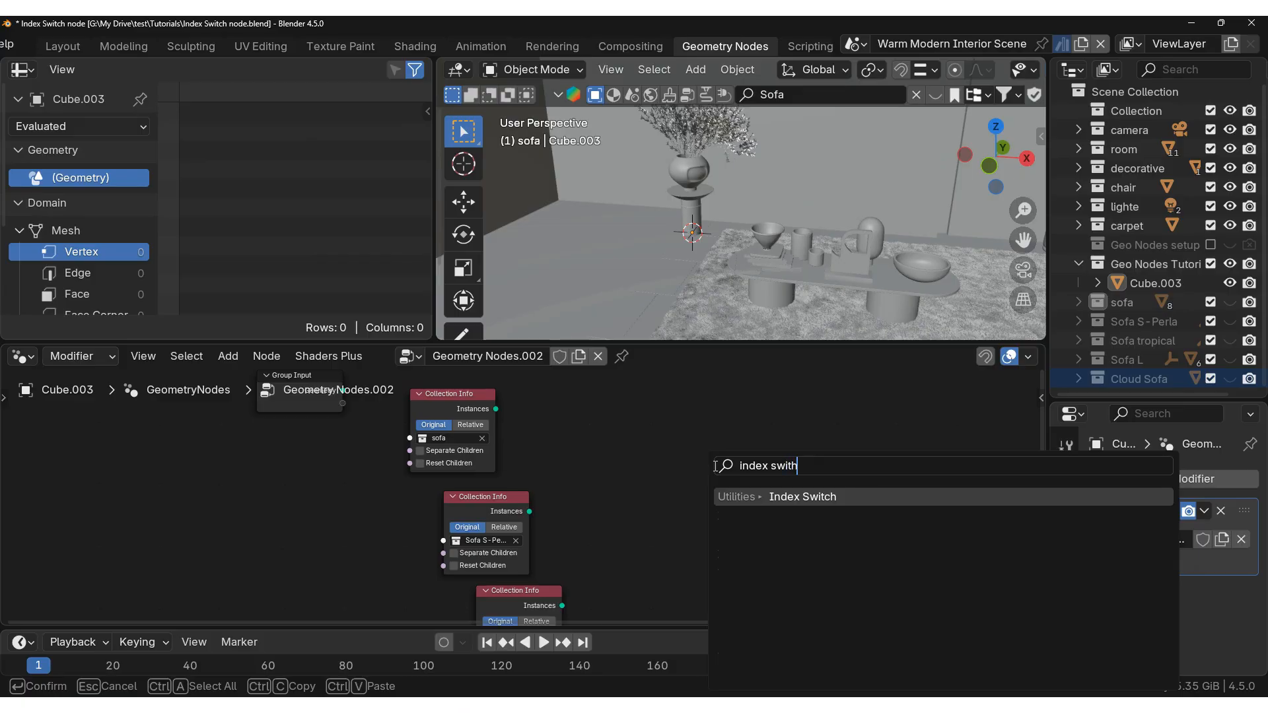
{"action": "key", "text": "Return"}
{"action": "left_click", "coordinate": [697, 468]}
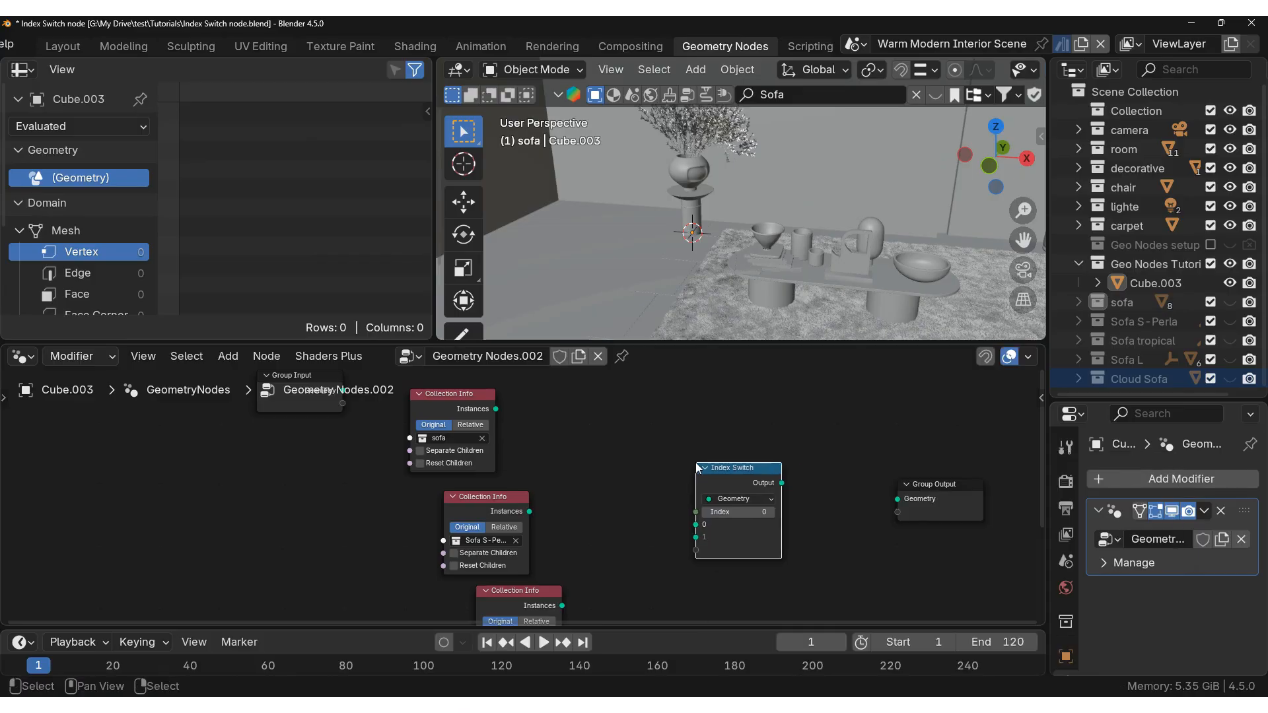
Link the Instances outputs of the five Collection Info nodes to Index Switch inputs 0 to 4, from sofa to Cloud Sofa
{"action": "left_click_drag", "start_coordinate": [496, 410], "coordinate": [696, 526]}
{"action": "middle_click_drag", "start_coordinate": [554, 511], "coordinate": [550, 444]}
{"action": "left_click_drag", "start_coordinate": [522, 443], "coordinate": [691, 469]}
{"action": "middle_click_drag", "start_coordinate": [602, 507], "coordinate": [596, 484]}
{"action": "left_click", "coordinate": [547, 519]}
{"action": "left_click_drag", "start_coordinate": [560, 512], "coordinate": [685, 459]}
{"action": "middle_click_drag", "start_coordinate": [682, 533], "coordinate": [655, 473]}
{"action": "left_click_drag", "start_coordinate": [624, 506], "coordinate": [658, 410]}
{"action": "left_click_drag", "start_coordinate": [718, 550], "coordinate": [658, 422]}
{"action": "middle_click_drag", "start_coordinate": [747, 403], "coordinate": [703, 525]}
{"action": "middle_click_drag", "start_coordinate": [701, 461], "coordinate": [711, 505]}
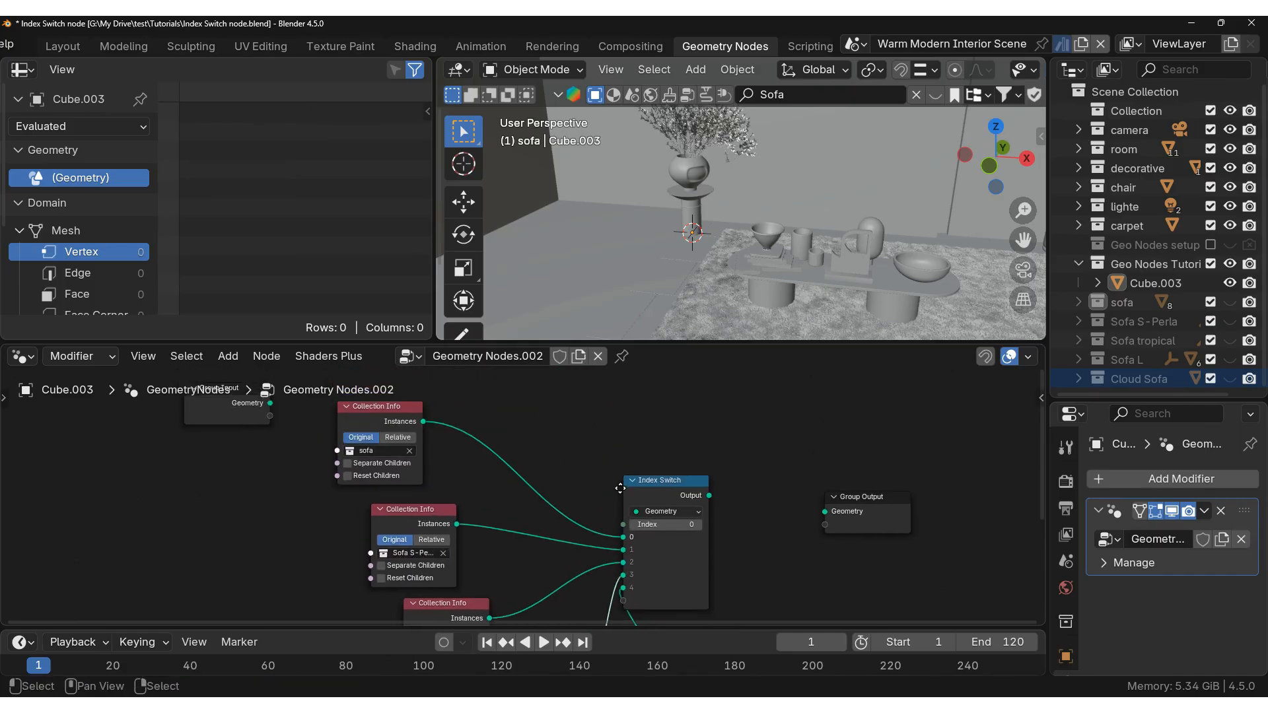
Connect the Index Switch output to the Group Output geometry, select the resulting sofa object and enlarge the node editor
{"action": "left_click_drag", "start_coordinate": [710, 496], "coordinate": [830, 522]}
{"action": "middle_click_drag", "start_coordinate": [746, 251], "coordinate": [707, 242]}
{"action": "middle_click_drag", "start_coordinate": [598, 220], "coordinate": [634, 228]}
{"action": "left_click", "coordinate": [583, 196]}
{"action": "left_click_drag", "start_coordinate": [656, 343], "coordinate": [655, 308]}
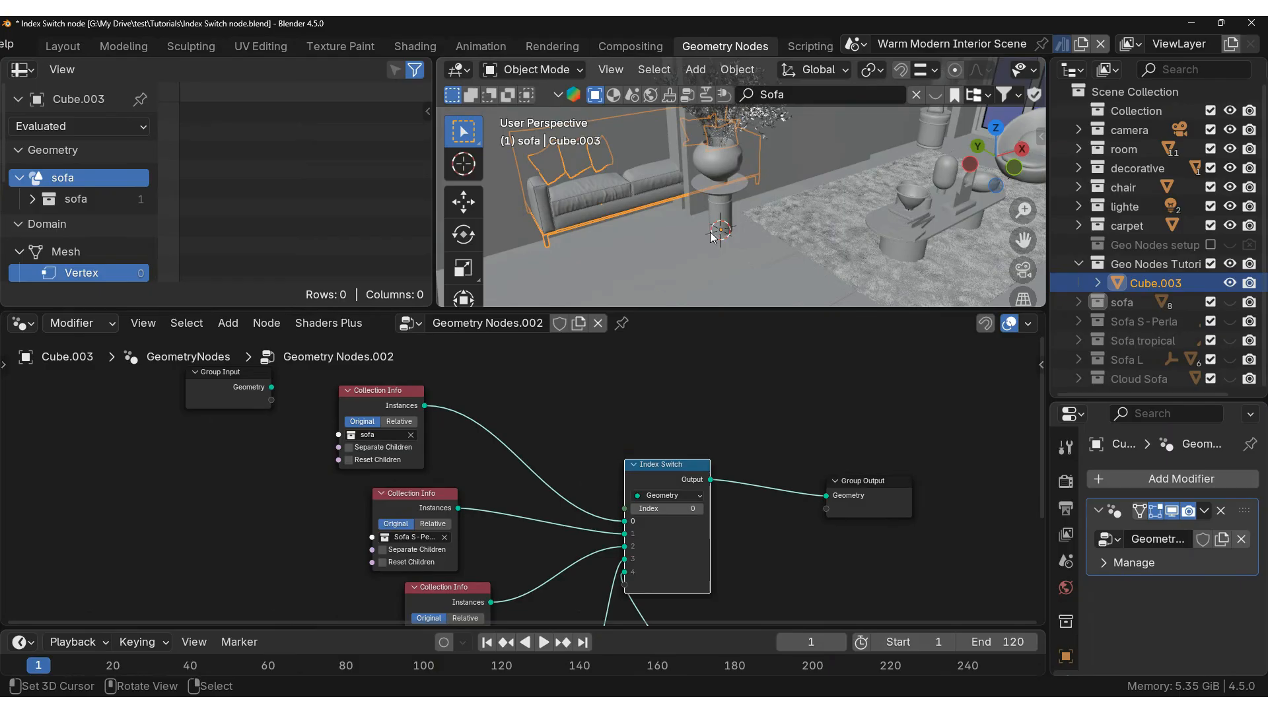
Set the sofa collection's Collection Info node to Relative, frame the sofa and deselect everything
{"action": "left_click", "coordinate": [399, 421]}
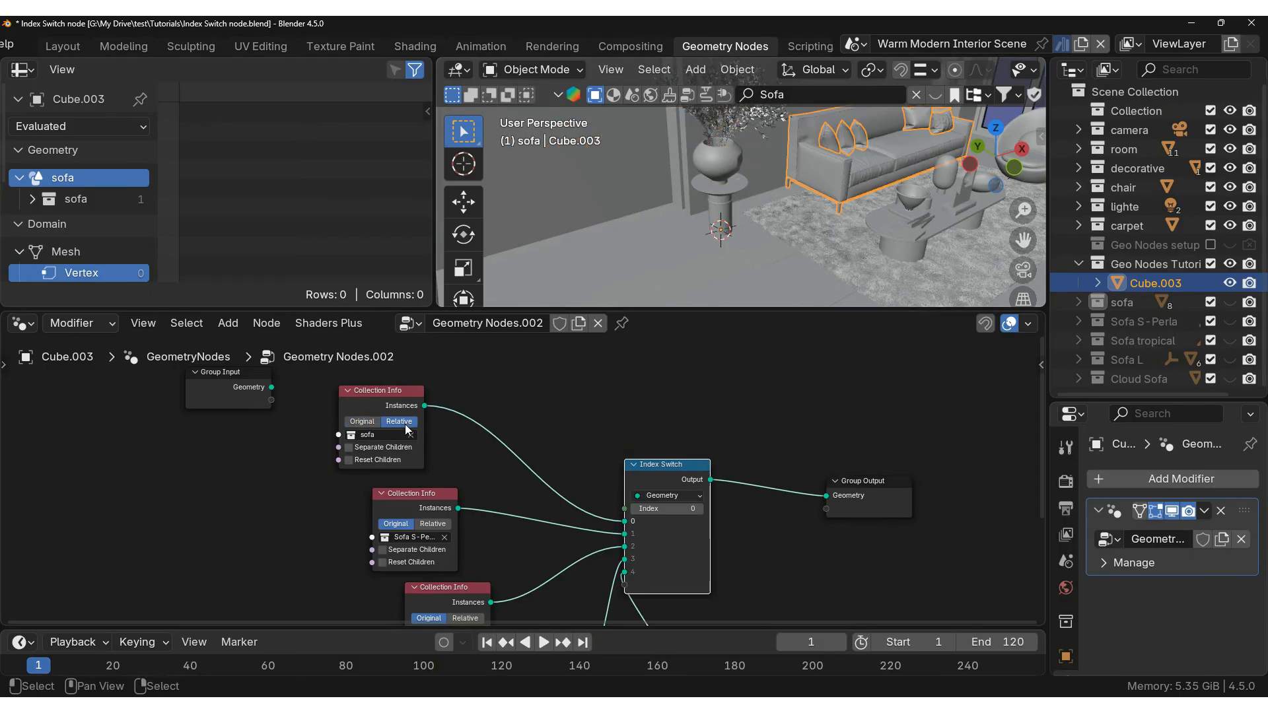
{"action": "key", "text": "KP_Decimal"}
{"action": "middle_click_drag", "start_coordinate": [840, 213], "coordinate": [779, 192]}
{"action": "key", "text": "alt+a"}
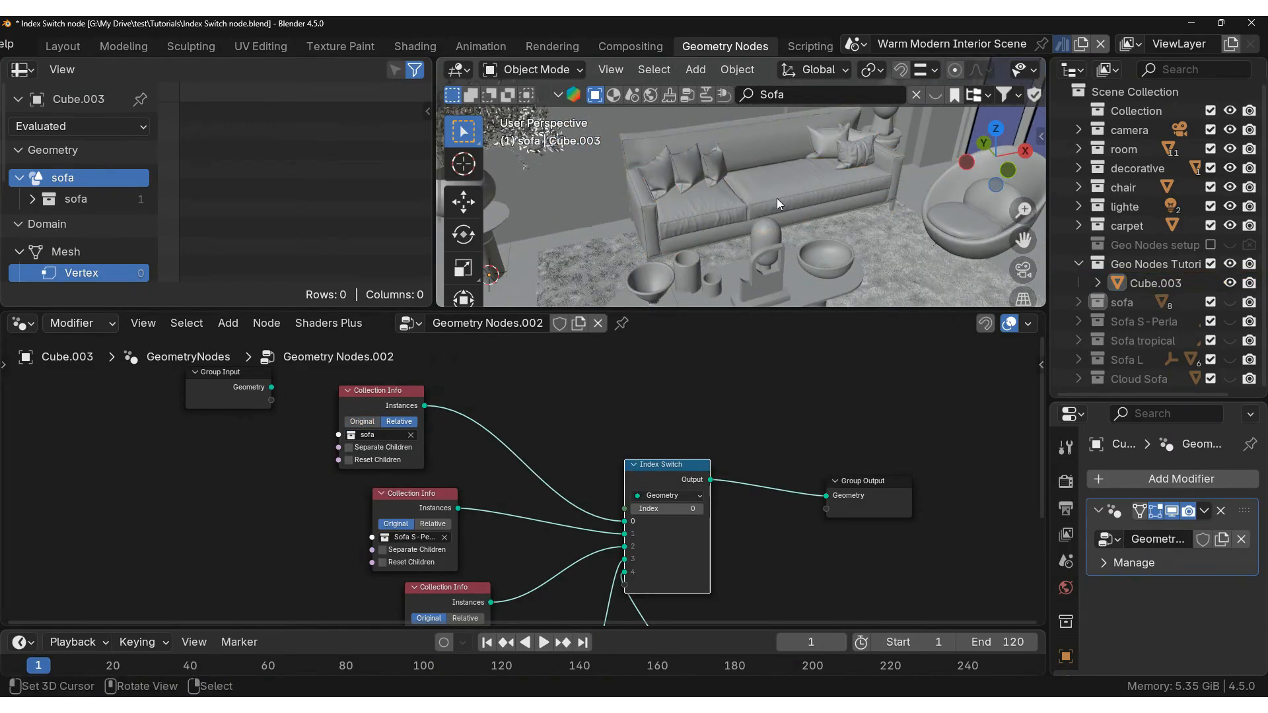
Set the Collection Info nodes of Sofa S-Perla, Sofa tropical, Sofa L and Cloud Sofa to Relative
{"action": "scroll", "coordinate": [777, 198], "scroll_direction": "down", "scroll_amount": 4}
{"action": "scroll", "coordinate": [745, 200], "scroll_direction": "down", "scroll_amount": 2}
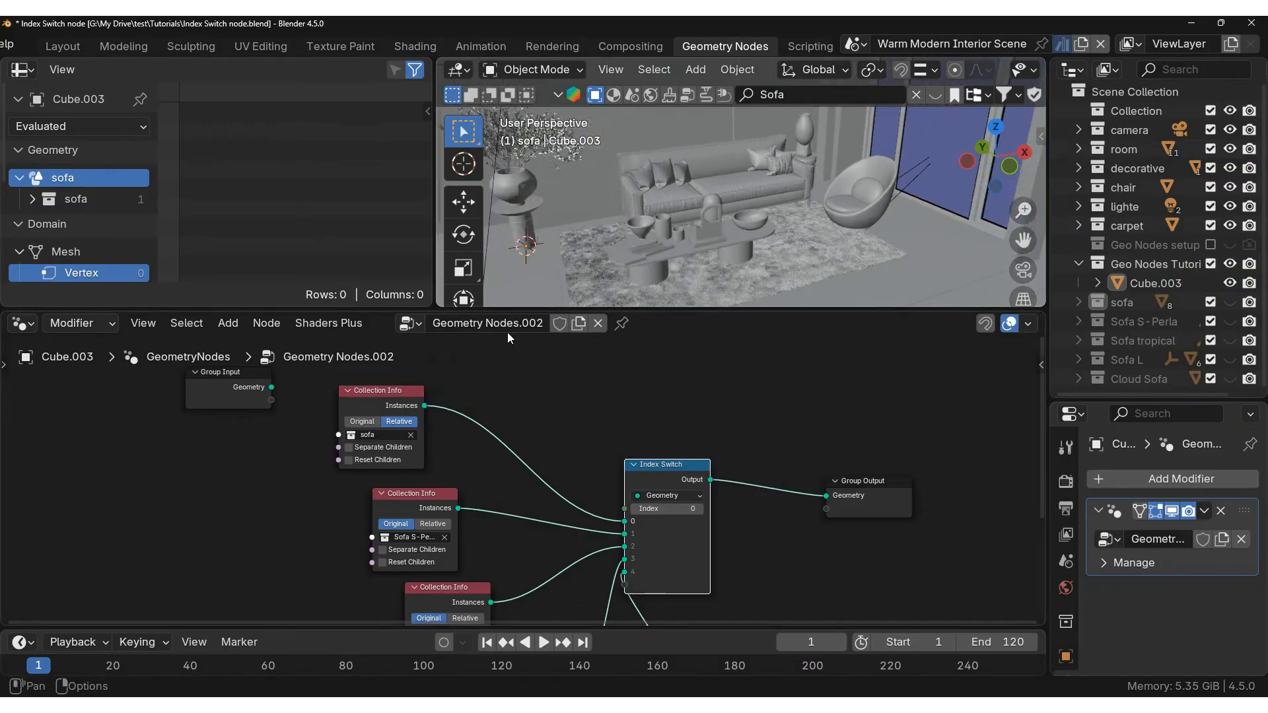
{"action": "scroll", "coordinate": [454, 486], "scroll_direction": "down", "scroll_amount": 3}
{"action": "scroll", "coordinate": [494, 511], "scroll_direction": "down", "scroll_amount": 3}
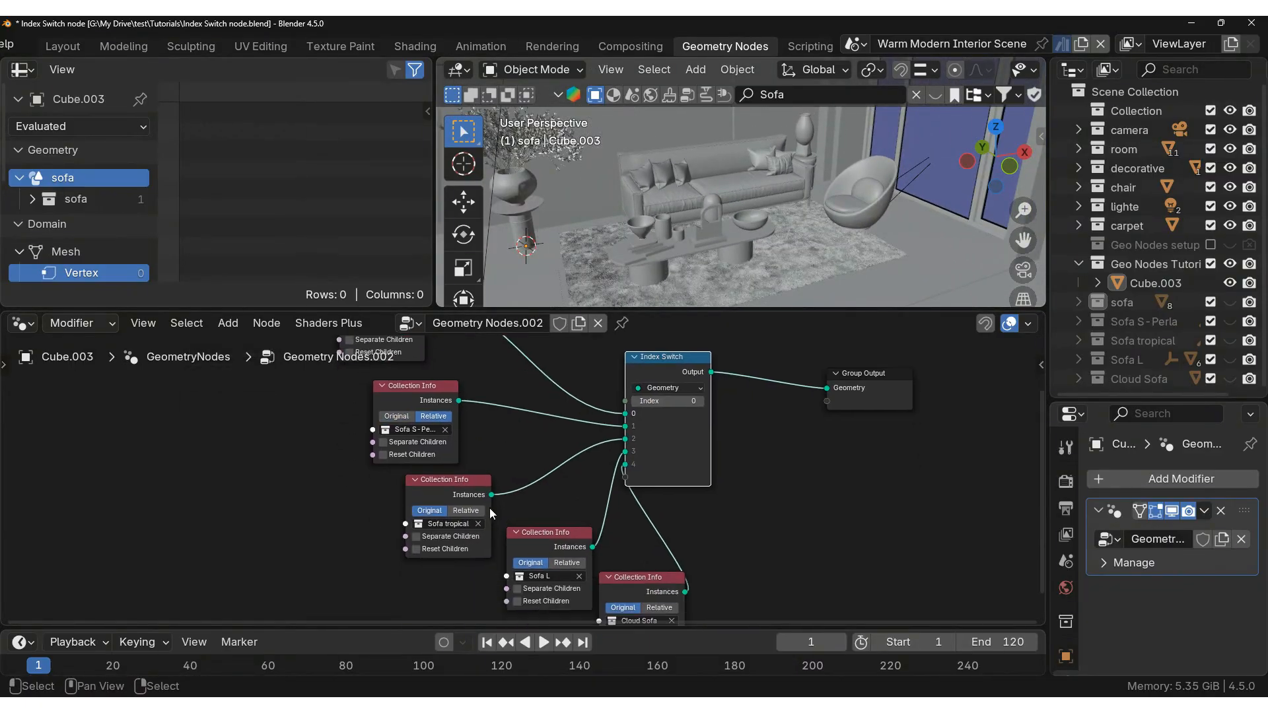
{"action": "scroll", "coordinate": [660, 467], "scroll_direction": "down", "scroll_amount": 6}
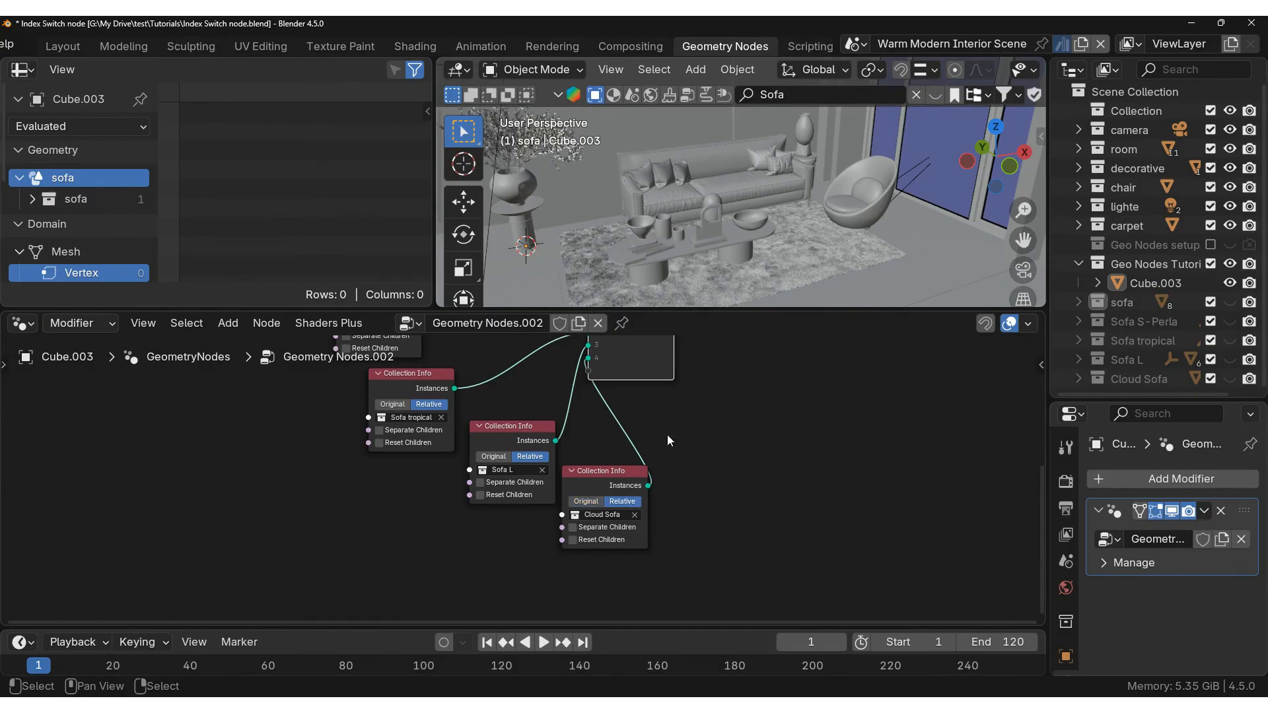
Raise the Index value of the Index Switch node step by step to 4 to cycle through the sofas
{"action": "scroll", "coordinate": [646, 488], "scroll_direction": "up", "scroll_amount": 3}
{"action": "scroll", "coordinate": [716, 532], "scroll_direction": "up", "scroll_amount": 3}
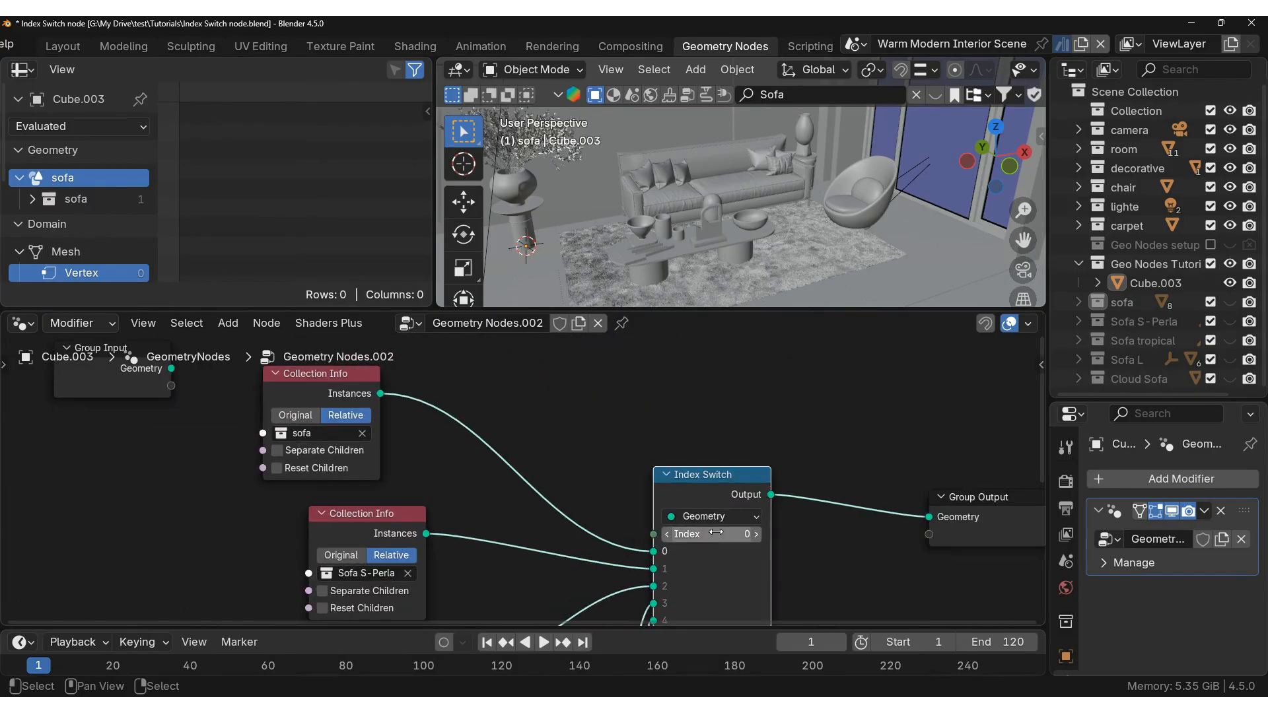
{"action": "scroll", "coordinate": [714, 522], "scroll_direction": "down", "scroll_amount": 2}
{"action": "left_click_drag", "start_coordinate": [740, 482], "coordinate": [766, 471]}
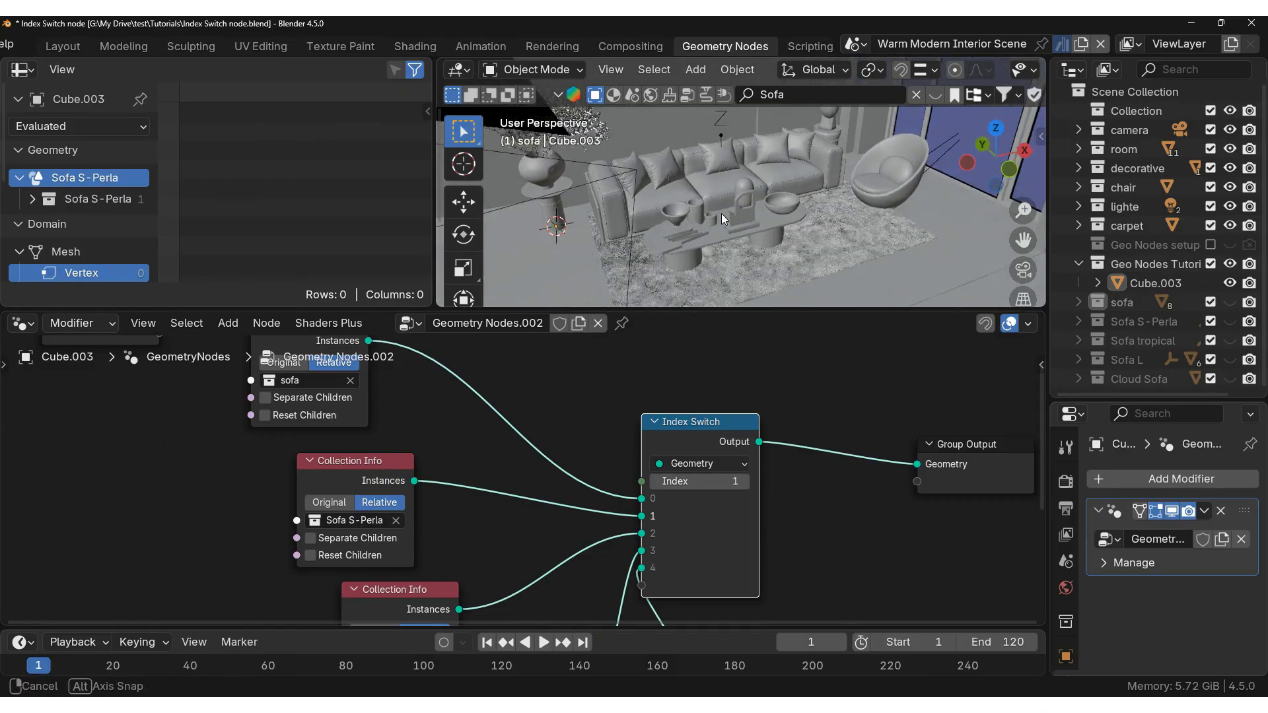
{"action": "left_click", "coordinate": [749, 482]}
{"action": "left_click", "coordinate": [749, 482]}
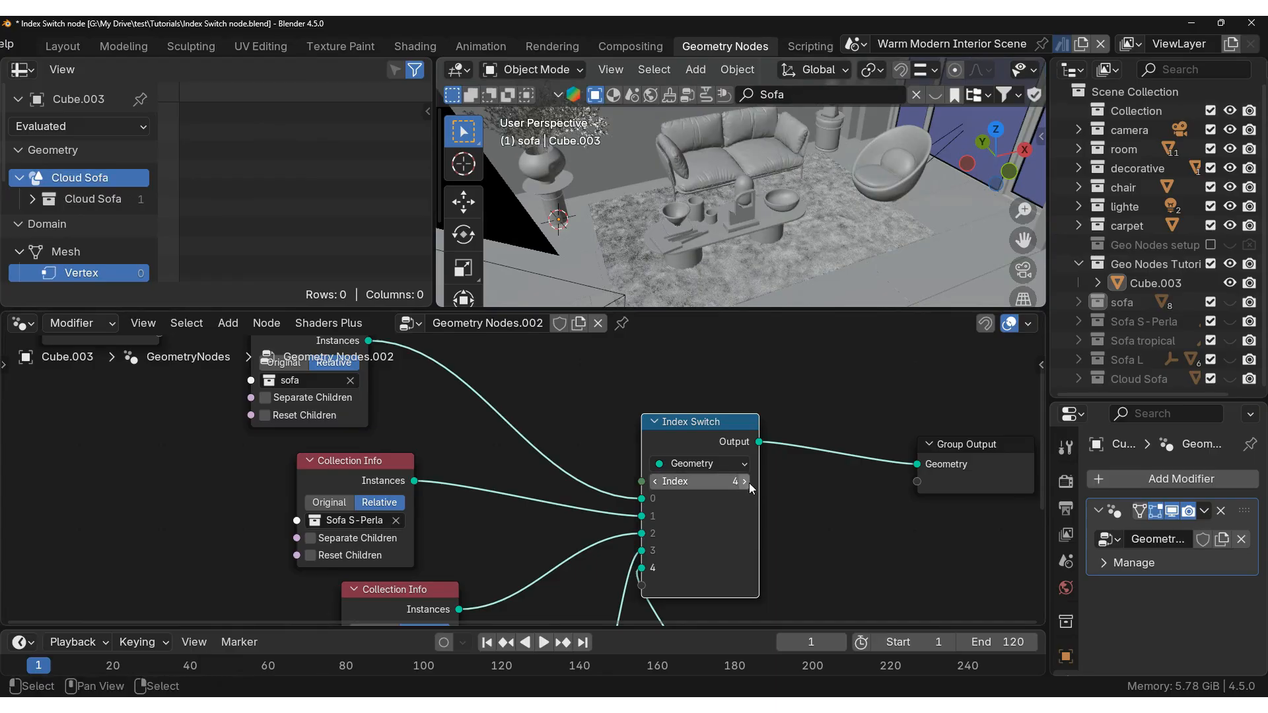
Lower the Index value of the Index Switch node to 0 and bring the sofa closer into view
{"action": "left_click_drag", "start_coordinate": [707, 484], "coordinate": [660, 484]}
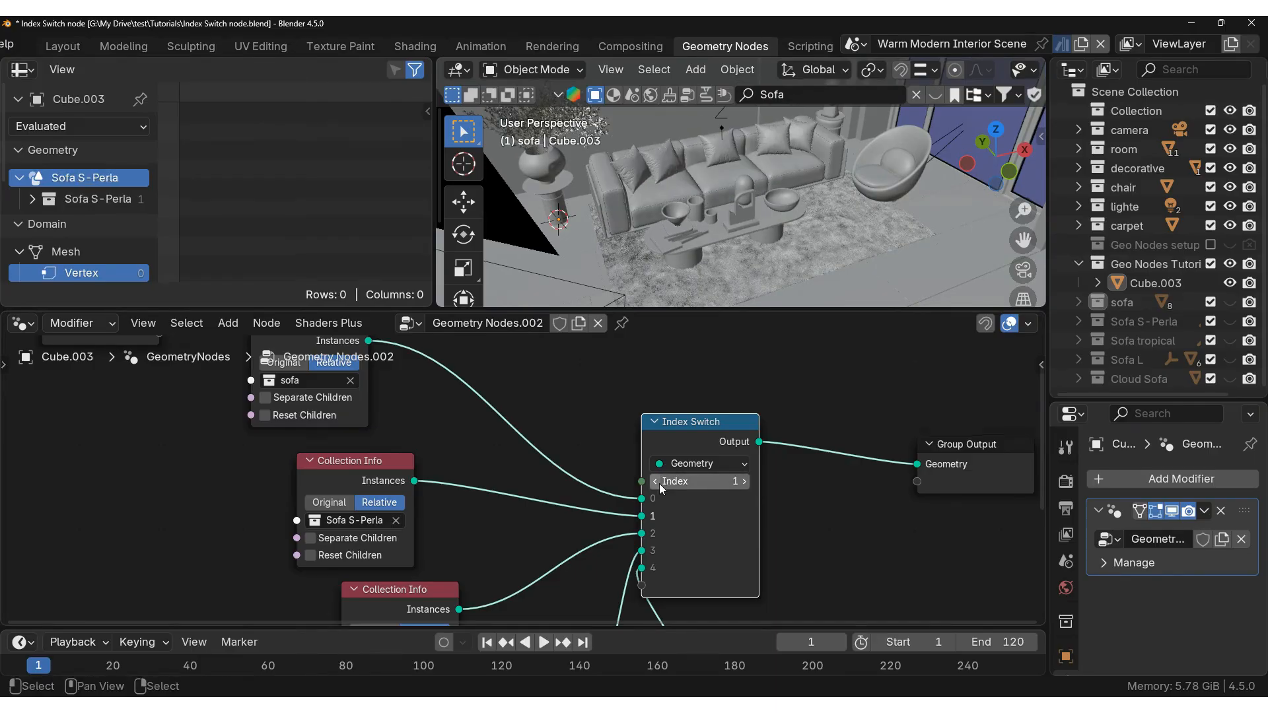
{"action": "middle_click_drag", "start_coordinate": [730, 291], "coordinate": [742, 248]}
{"action": "left_click_drag", "start_coordinate": [165, 626], "coordinate": [152, 551]}
{"action": "scroll", "coordinate": [668, 411], "scroll_direction": "down", "scroll_amount": 2}
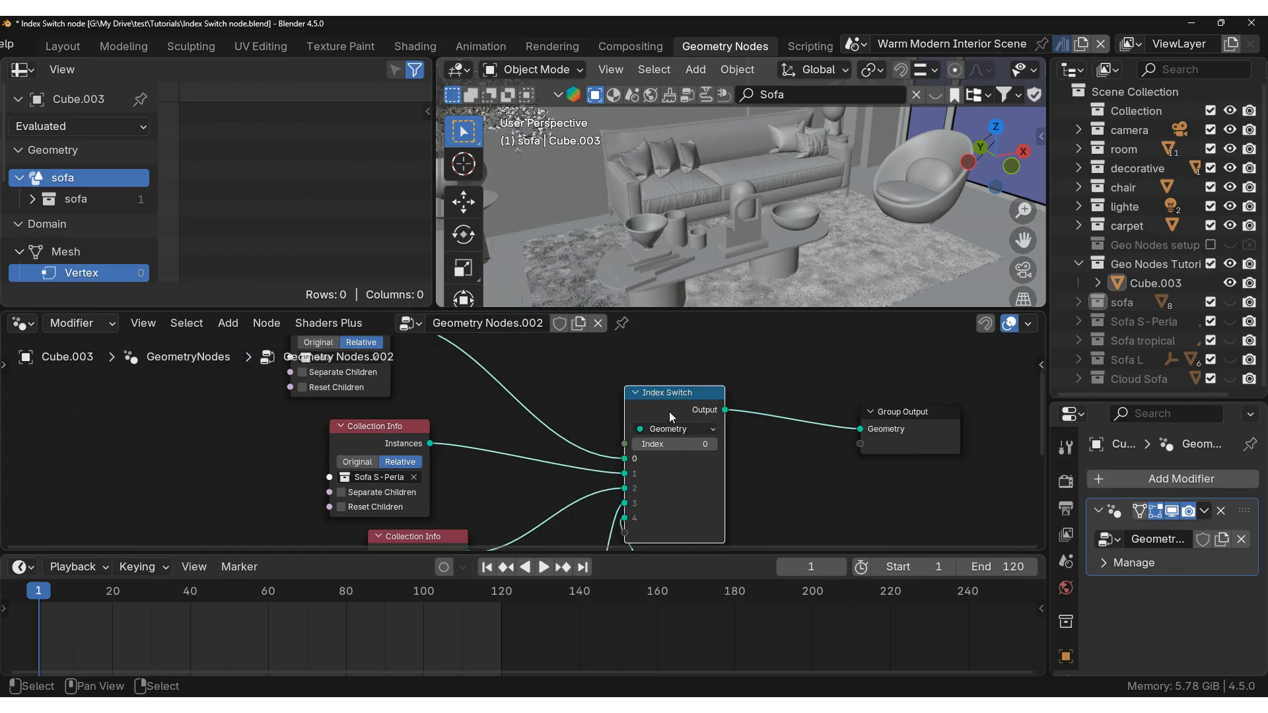
Move the sofa collection's Collection Info node nearer to the Sofa S-Perla one and enlarge the node editor
{"action": "middle_click_drag", "start_coordinate": [547, 401], "coordinate": [626, 499]}
{"action": "left_click_drag", "start_coordinate": [423, 415], "coordinate": [456, 428]}
{"action": "left_click_drag", "start_coordinate": [716, 552], "coordinate": [714, 605]}
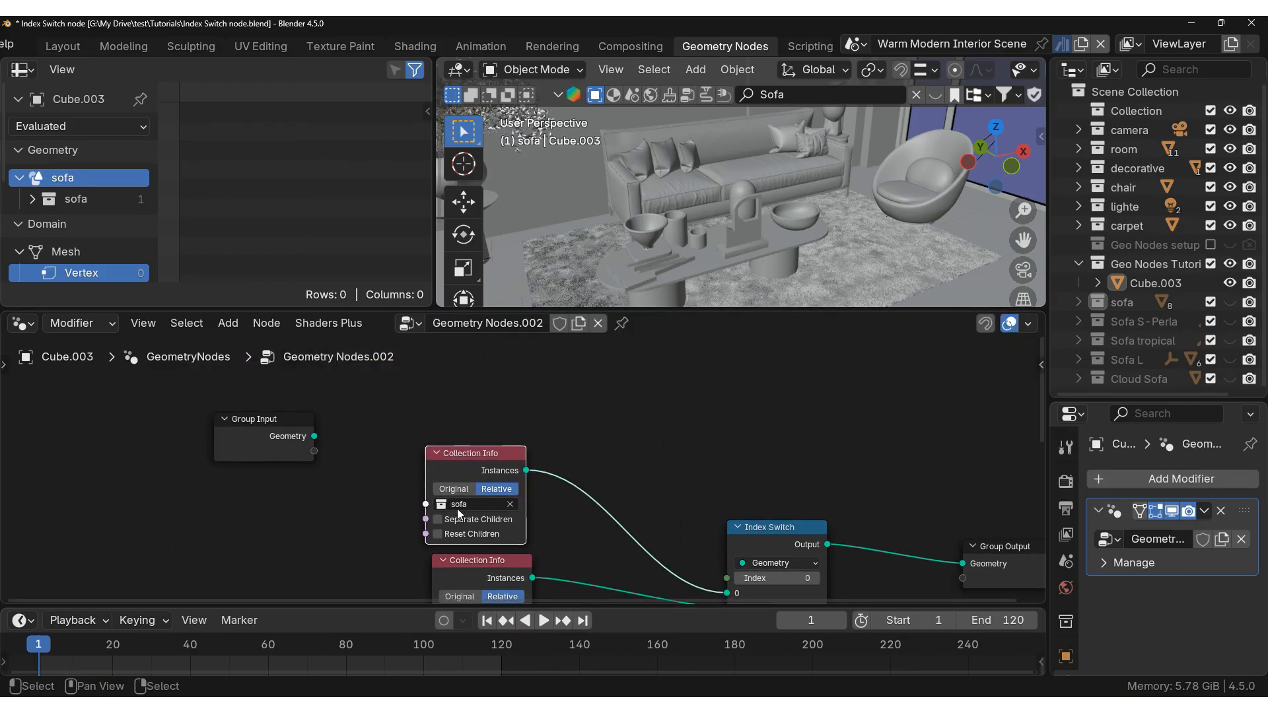
{"action": "scroll", "coordinate": [694, 515], "scroll_direction": "down", "scroll_amount": 2}
{"action": "middle_click_drag", "start_coordinate": [693, 515], "coordinate": [570, 345]}
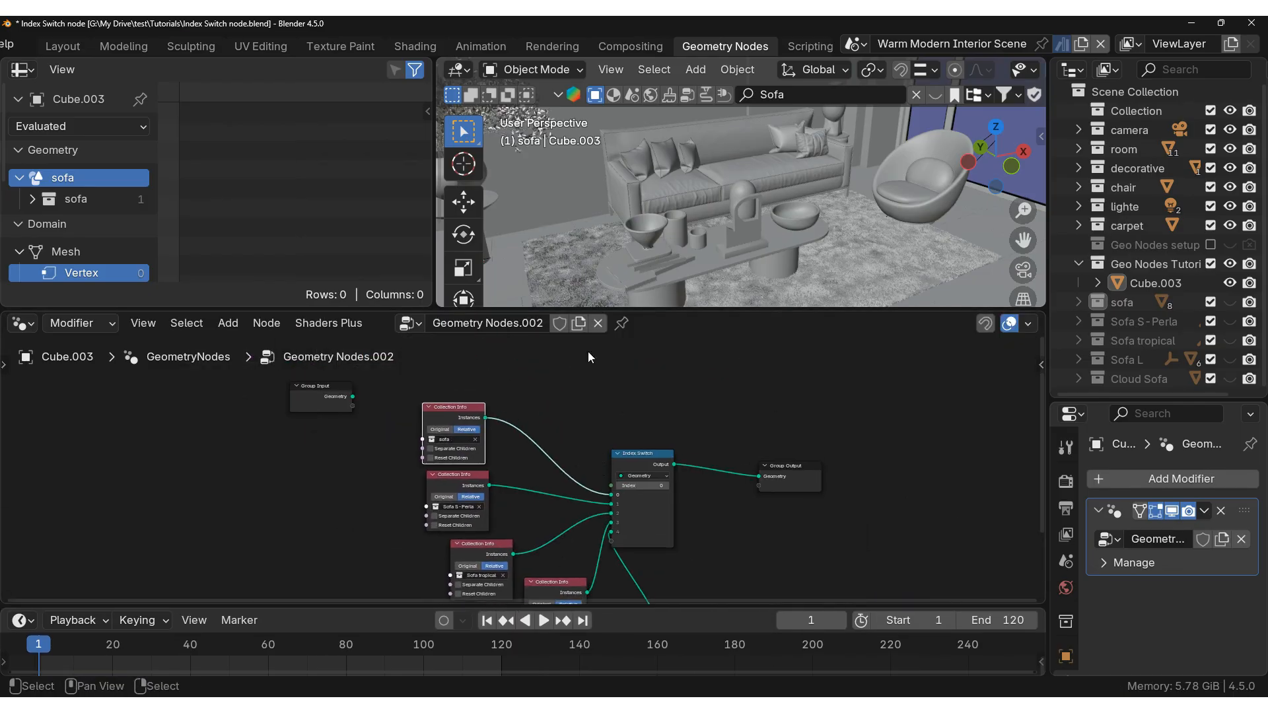
Render the current frame into Slot 2, hide the sidebar and examine the sofa area of the result up close
{"action": "left_click", "coordinate": [572, 45]}
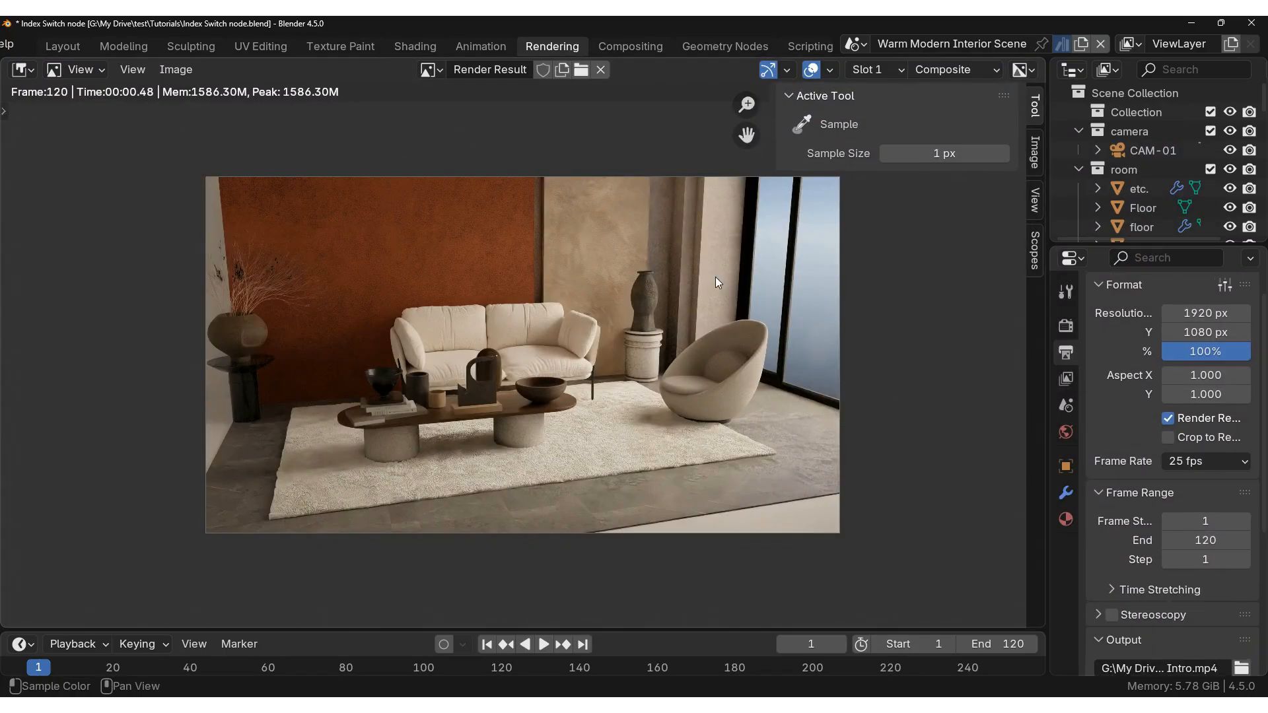
{"action": "key", "text": "j"}
{"action": "key", "text": "F12"}
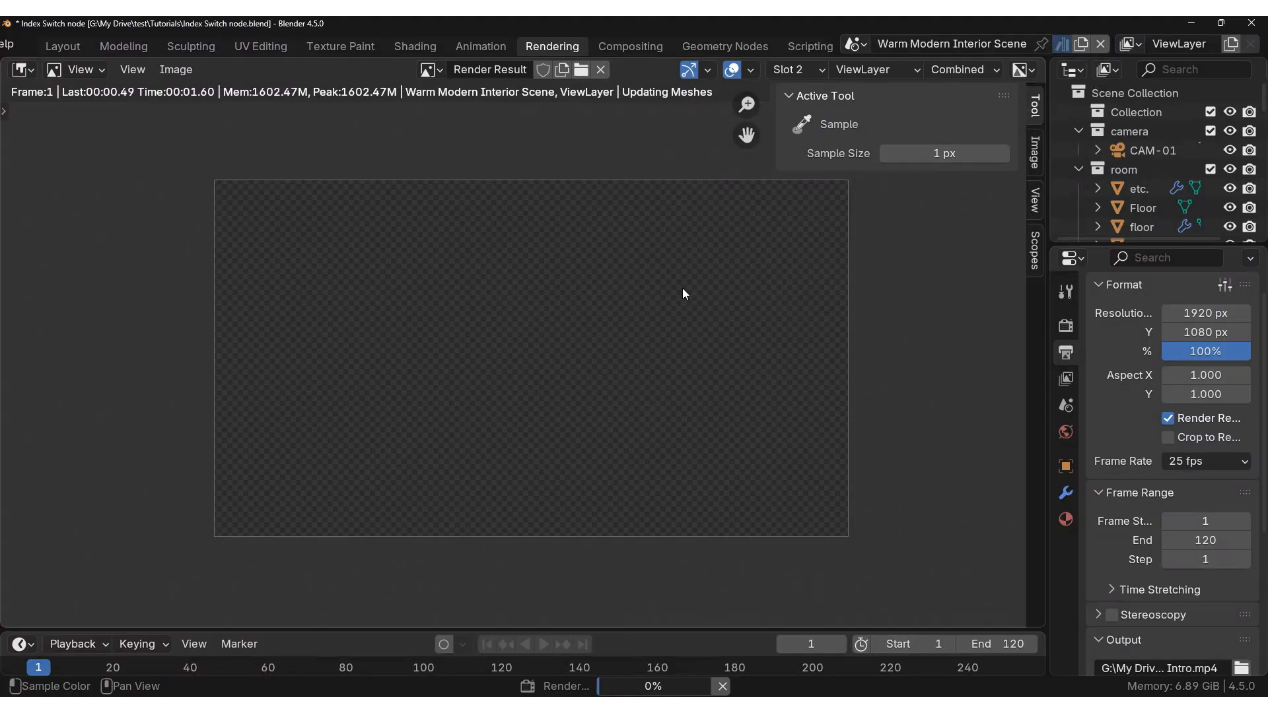
{"action": "key", "text": "n"}
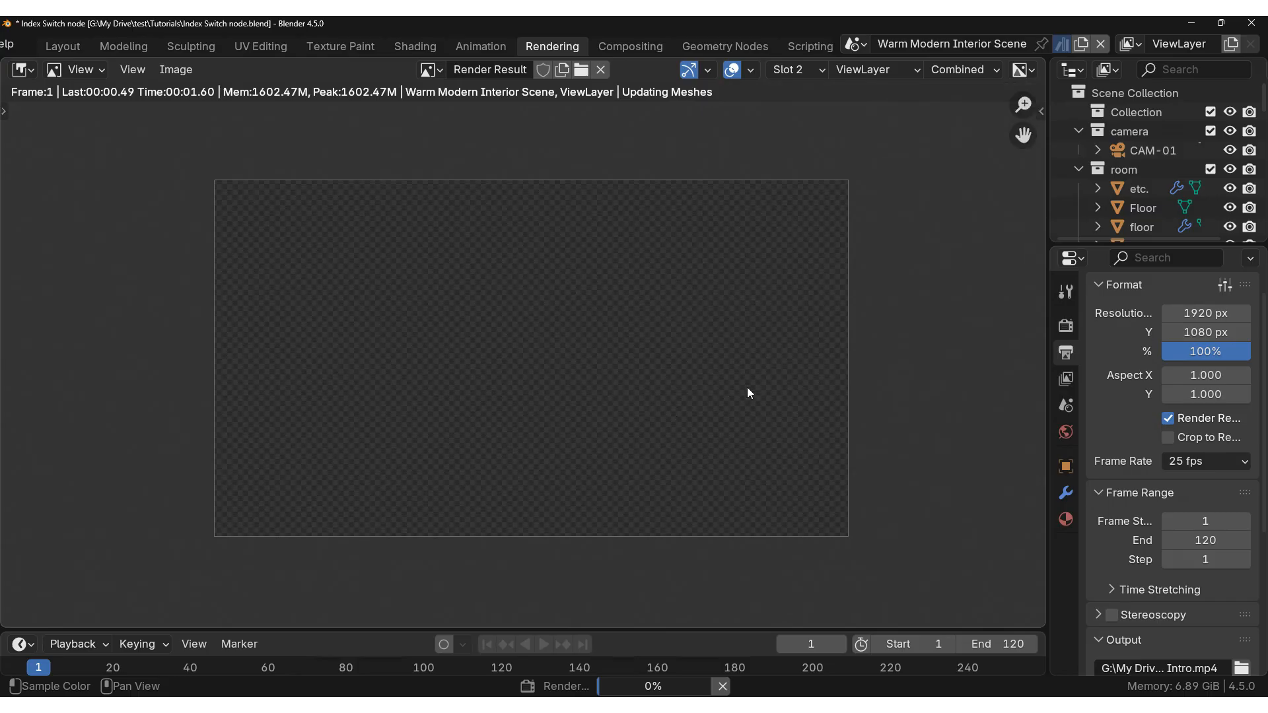
{"action": "scroll", "coordinate": [1161, 359], "scroll_direction": "down", "scroll_amount": 5}
{"action": "scroll", "coordinate": [1162, 359], "scroll_direction": "up", "scroll_amount": 4}
{"action": "scroll", "coordinate": [1161, 360], "scroll_direction": "up", "scroll_amount": 2}
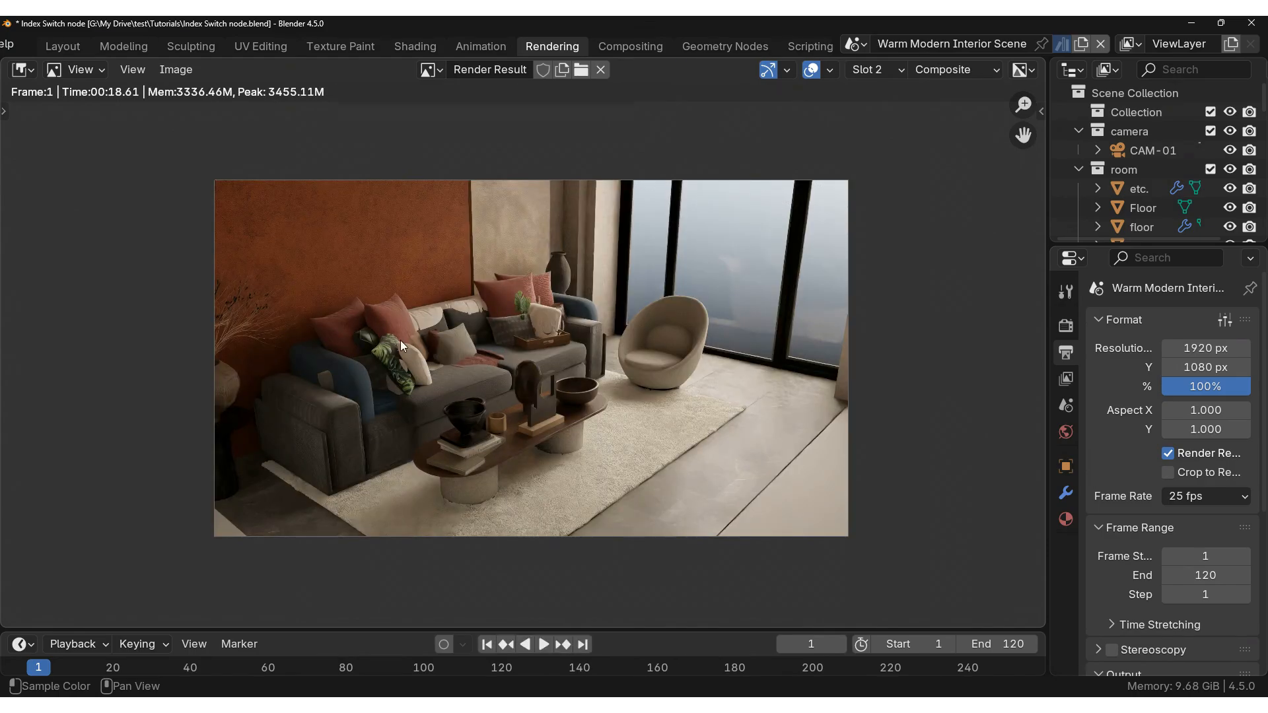
{"action": "scroll", "coordinate": [521, 347], "scroll_direction": "up", "scroll_amount": 2}
{"action": "scroll", "coordinate": [521, 350], "scroll_direction": "up", "scroll_amount": 3}
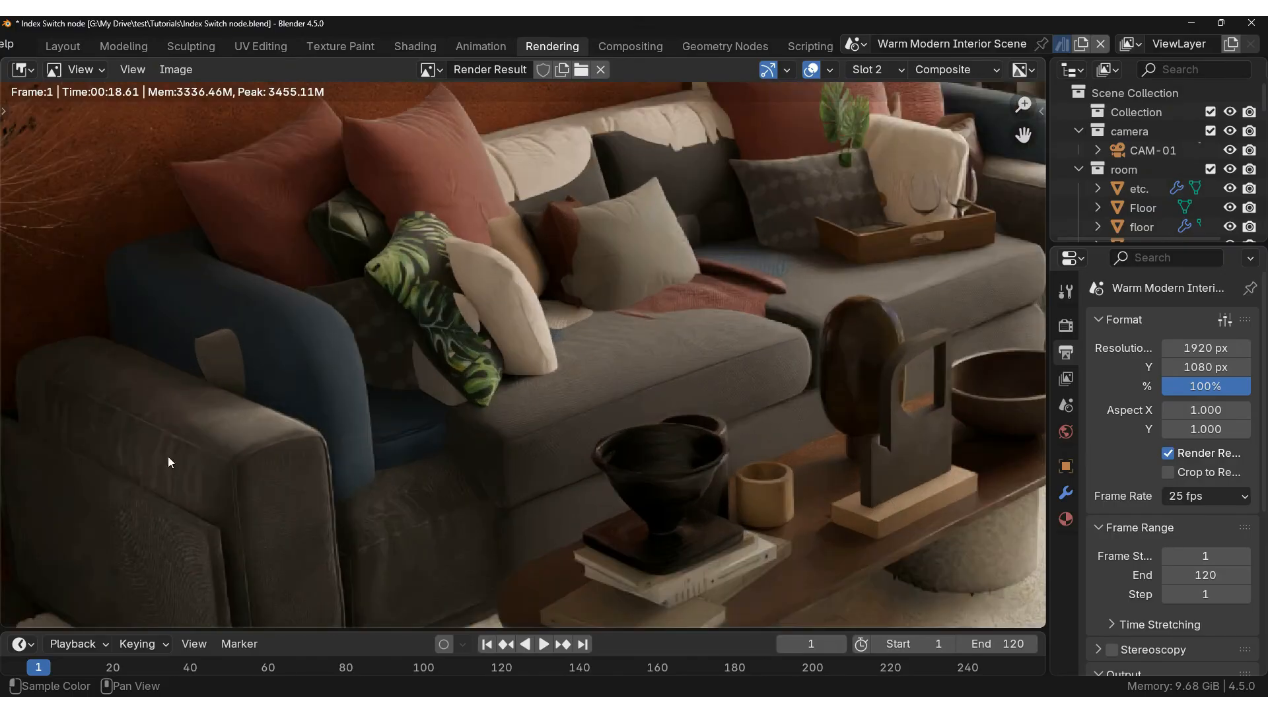
{"action": "scroll", "coordinate": [441, 373], "scroll_direction": "down", "scroll_amount": 4}
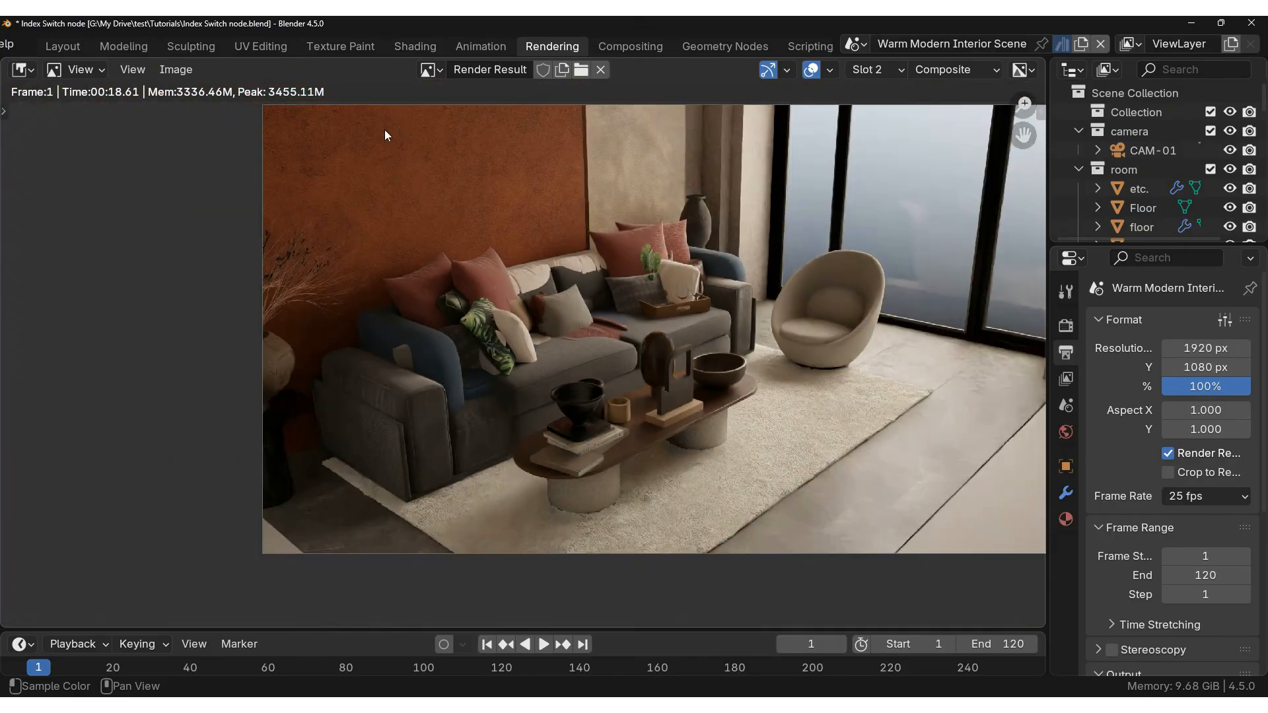
Back in the Geometry Nodes workspace, enlarge the Outliner and disable the five sofa collections in renders
{"action": "left_click", "coordinate": [738, 46]}
{"action": "left_click_drag", "start_coordinate": [1049, 323], "coordinate": [797, 323]}
{"action": "left_click_drag", "start_coordinate": [994, 401], "coordinate": [994, 537]}
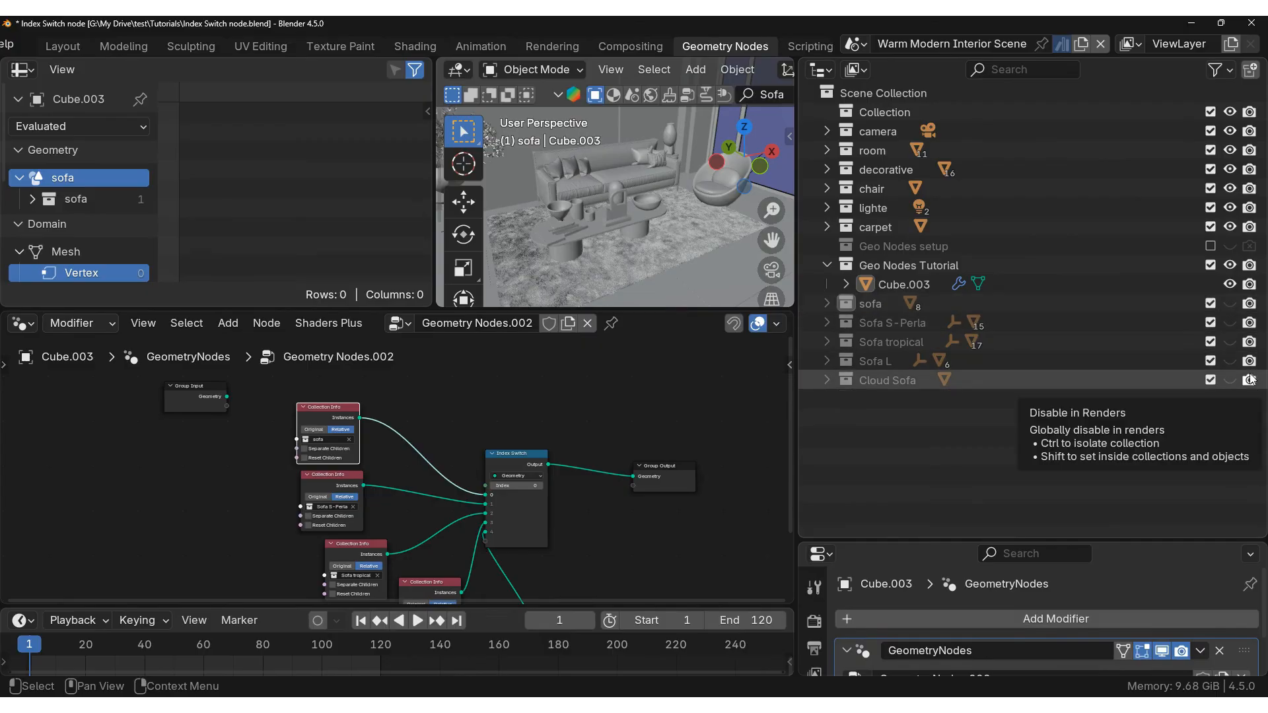
{"action": "scroll", "coordinate": [597, 430], "scroll_direction": "down", "scroll_amount": 5}
{"action": "scroll", "coordinate": [597, 430], "scroll_direction": "left", "scroll_amount": 3}
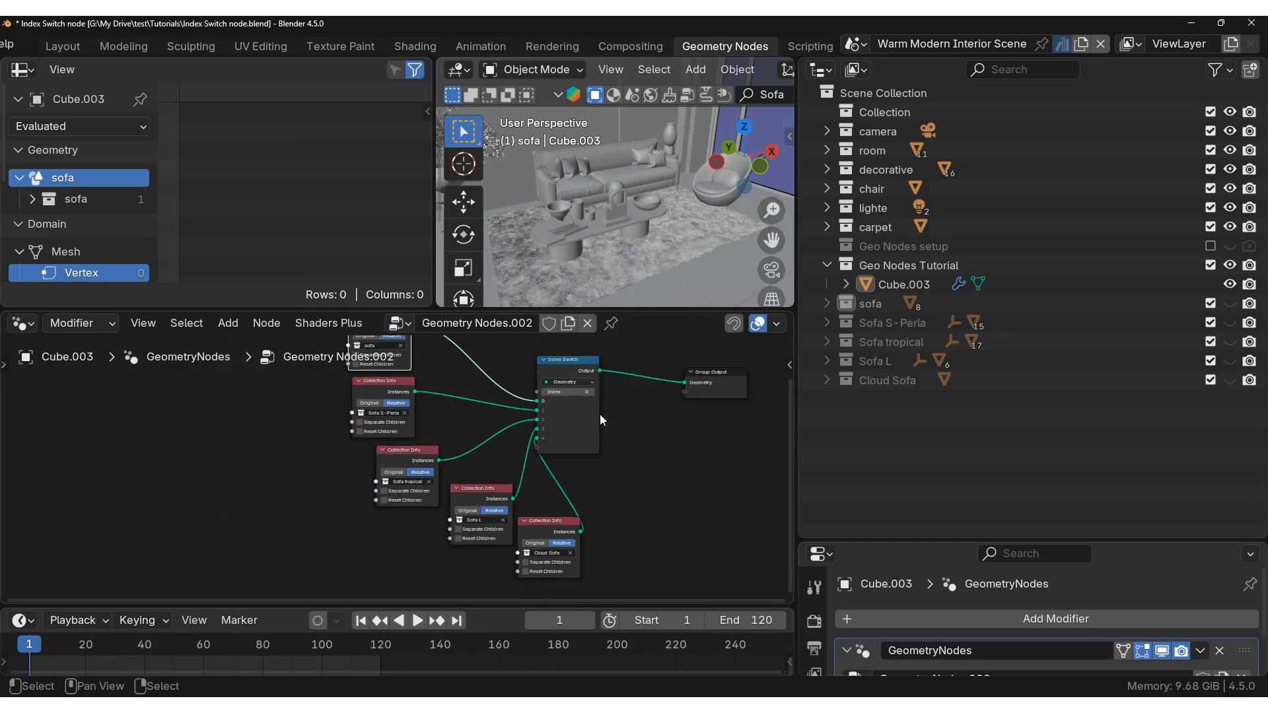
{"action": "left_click", "coordinate": [1249, 303]}
{"action": "left_click", "coordinate": [1250, 322]}
{"action": "left_click", "coordinate": [1250, 341]}
{"action": "left_click", "coordinate": [1250, 360]}
Select Cube.003 and step the Index Switch value up to 4 and back to 0 to preview the sofas
{"action": "left_click", "coordinate": [905, 284]}
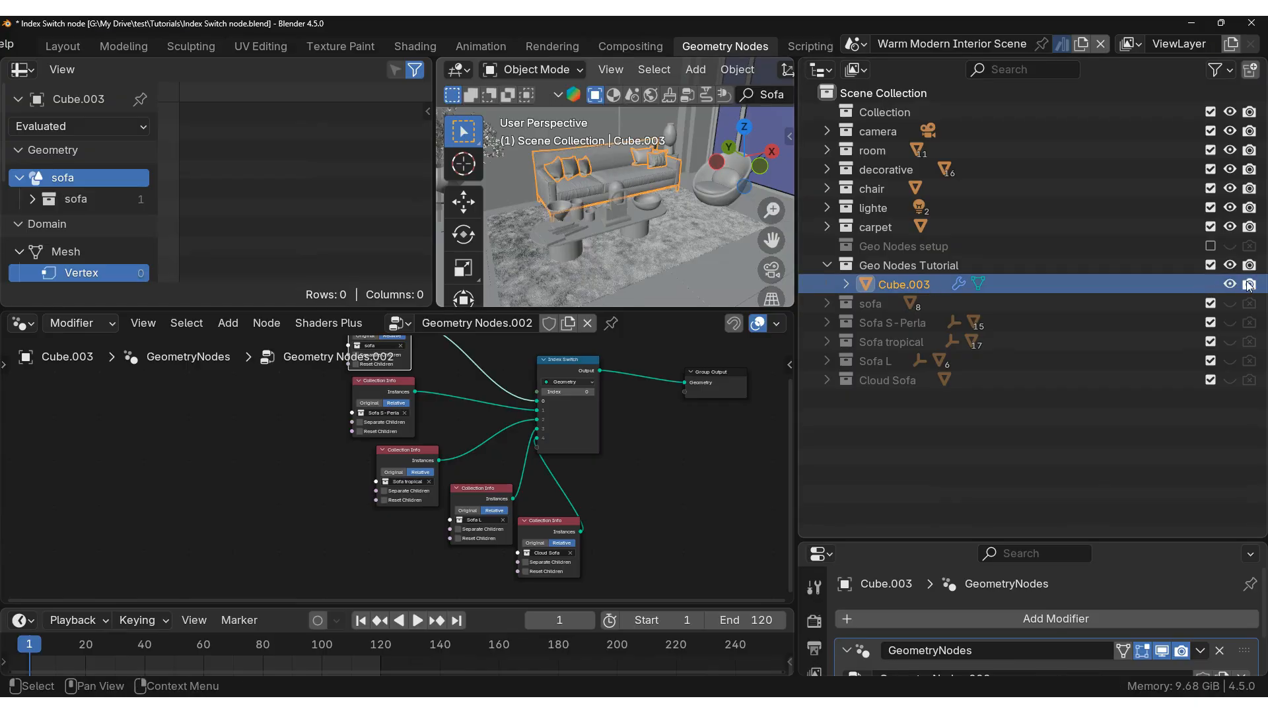
{"action": "middle_click_drag", "start_coordinate": [657, 431], "coordinate": [661, 461]}
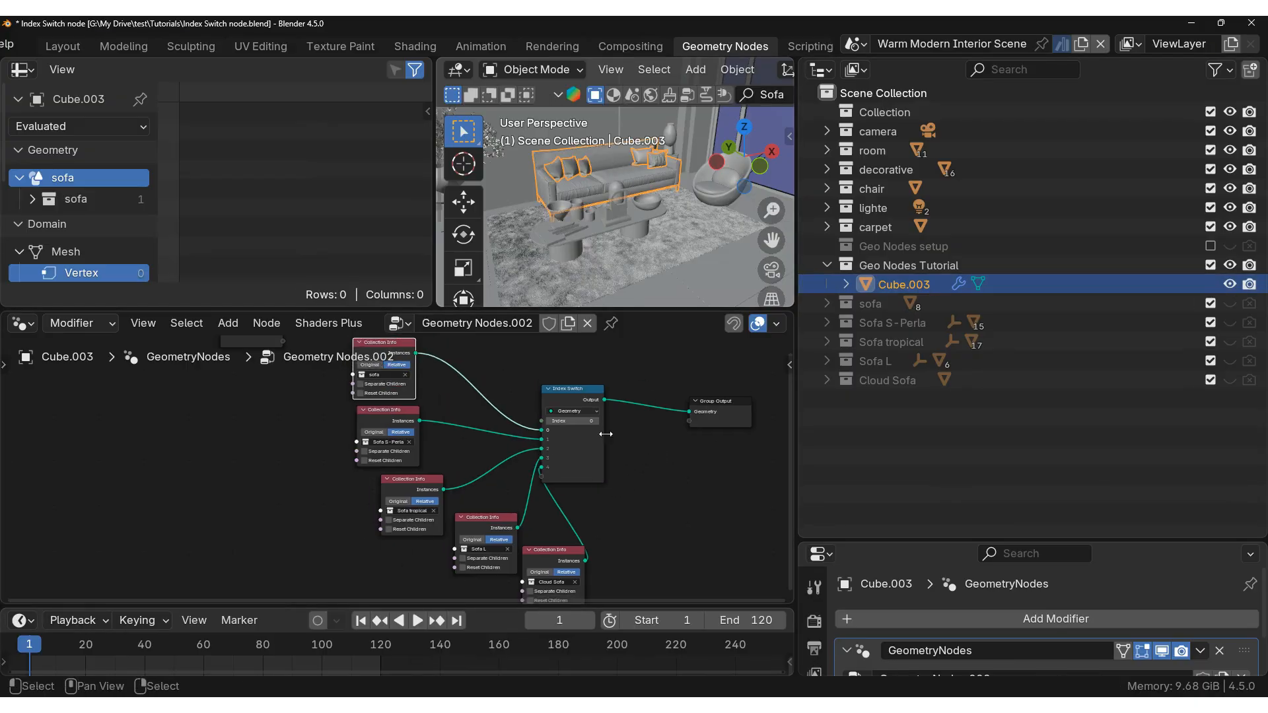
{"action": "left_click", "coordinate": [599, 420]}
{"action": "left_click", "coordinate": [599, 420]}
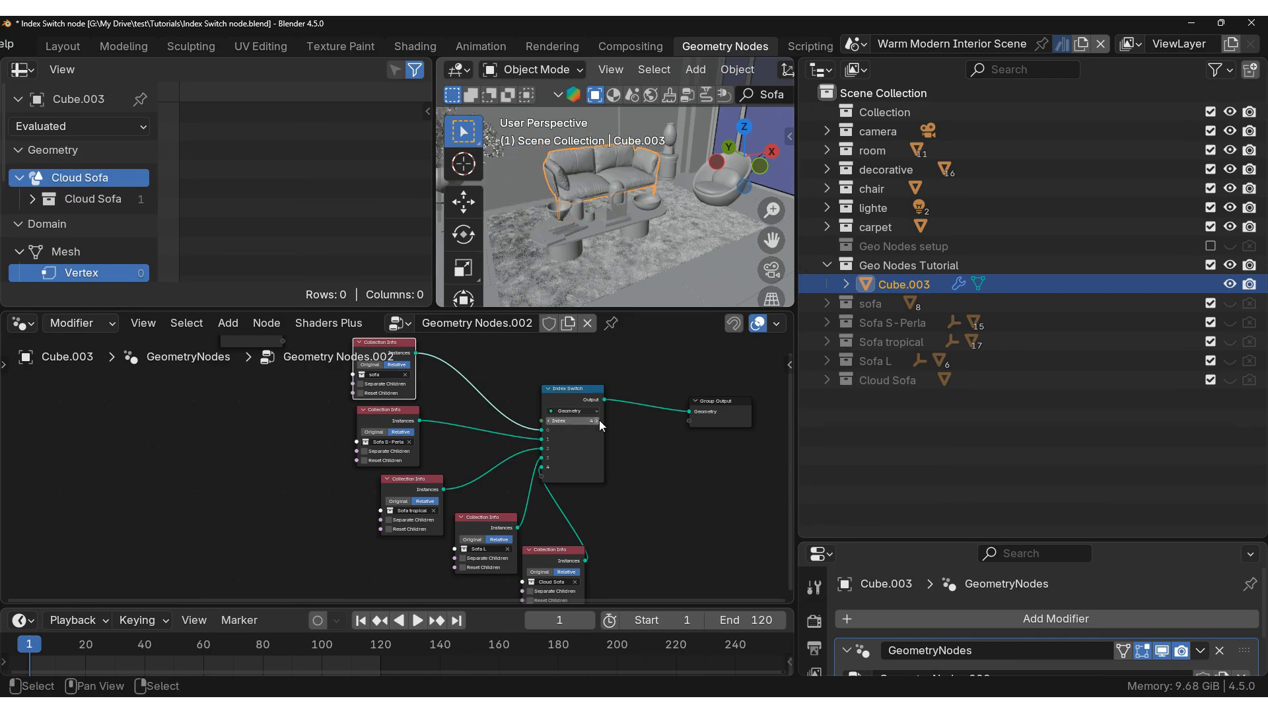
{"action": "left_click", "coordinate": [551, 421]}
{"action": "left_click", "coordinate": [550, 420]}
{"action": "left_click", "coordinate": [551, 421]}
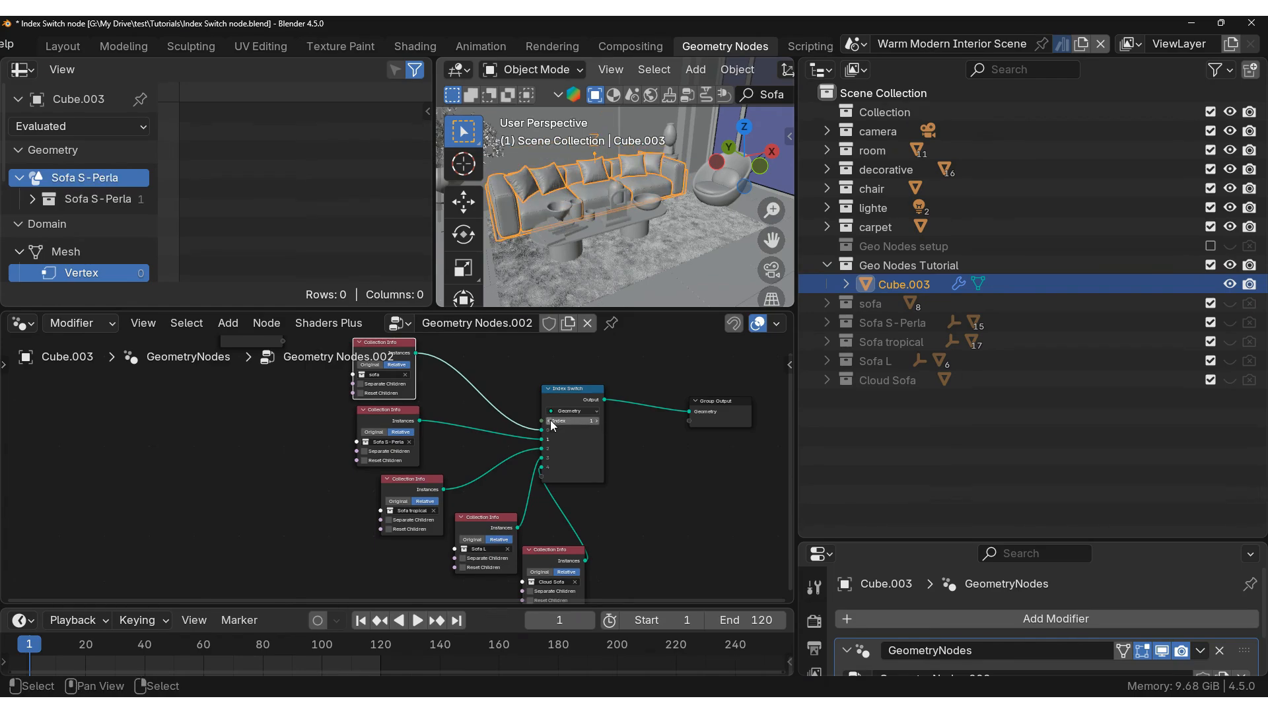
{"action": "middle_click_drag", "start_coordinate": [457, 395], "coordinate": [457, 420]}
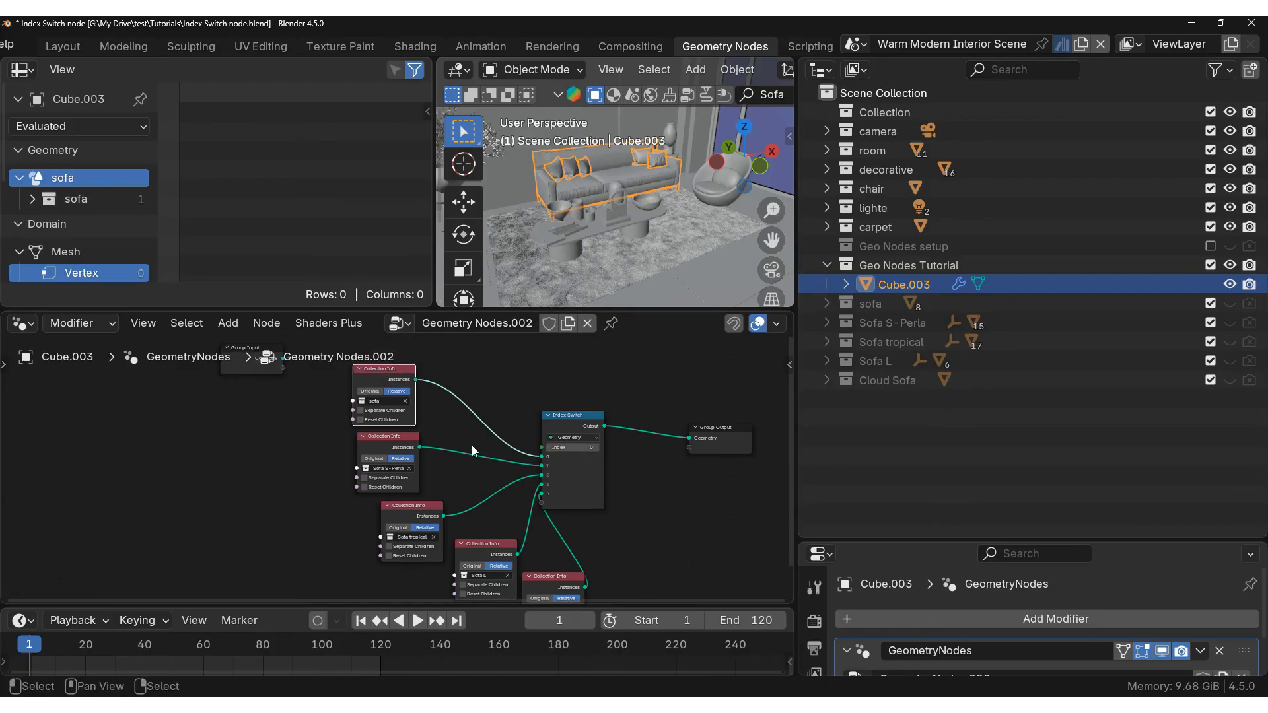
Render the current frame again into Slot 3
{"action": "left_click", "coordinate": [554, 47]}
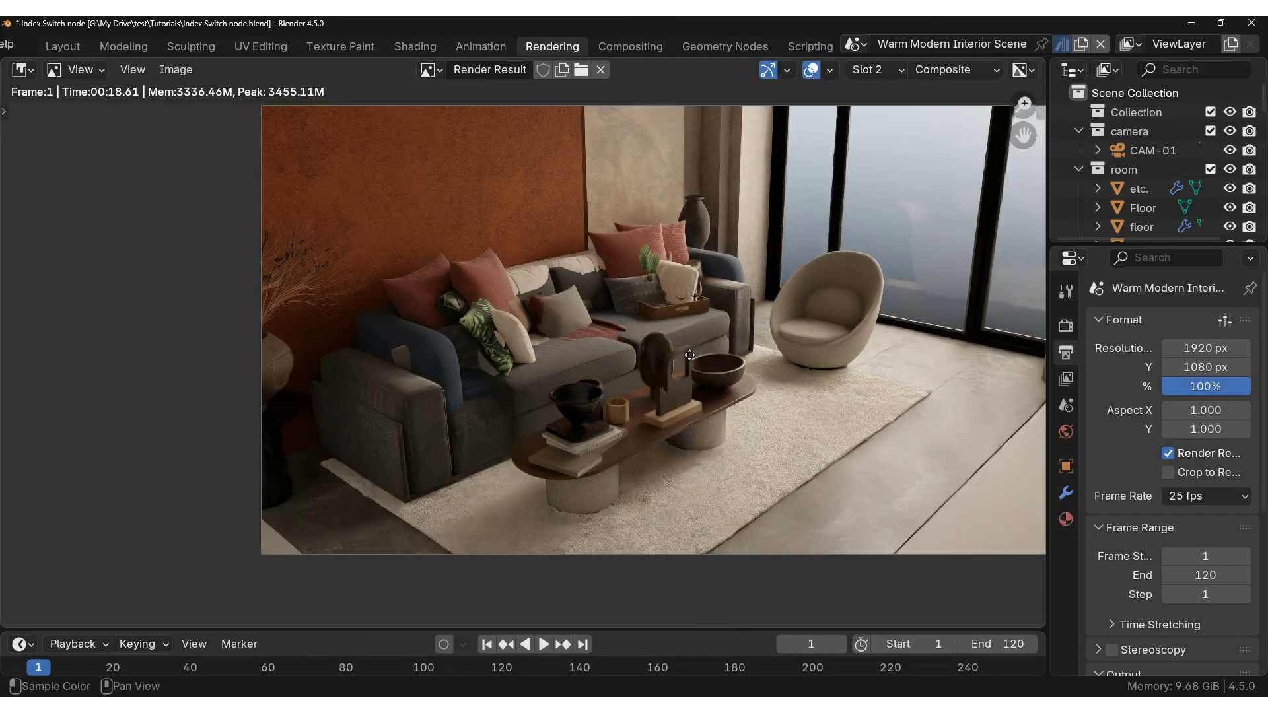
{"action": "key", "text": "j"}
{"action": "key", "text": "F12"}
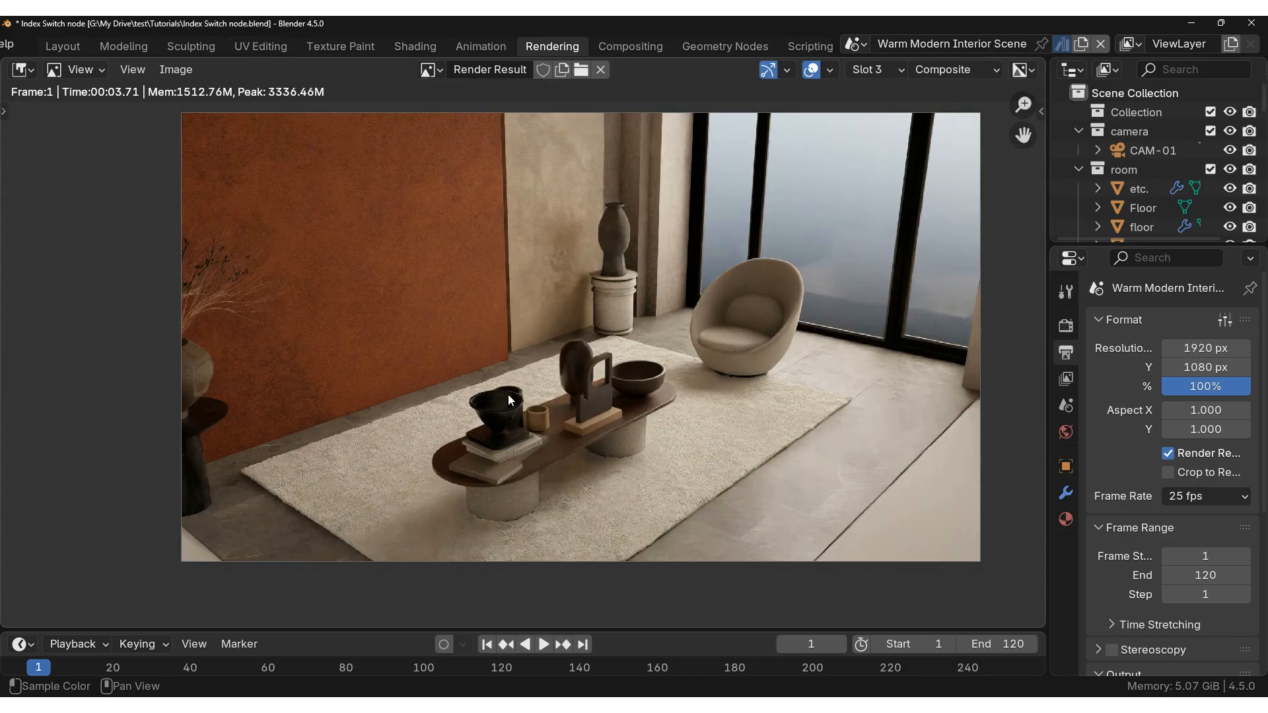
In the Shading workspace, enlarge the Outliner and collapse the five sofa collections
{"action": "left_click", "coordinate": [415, 45]}
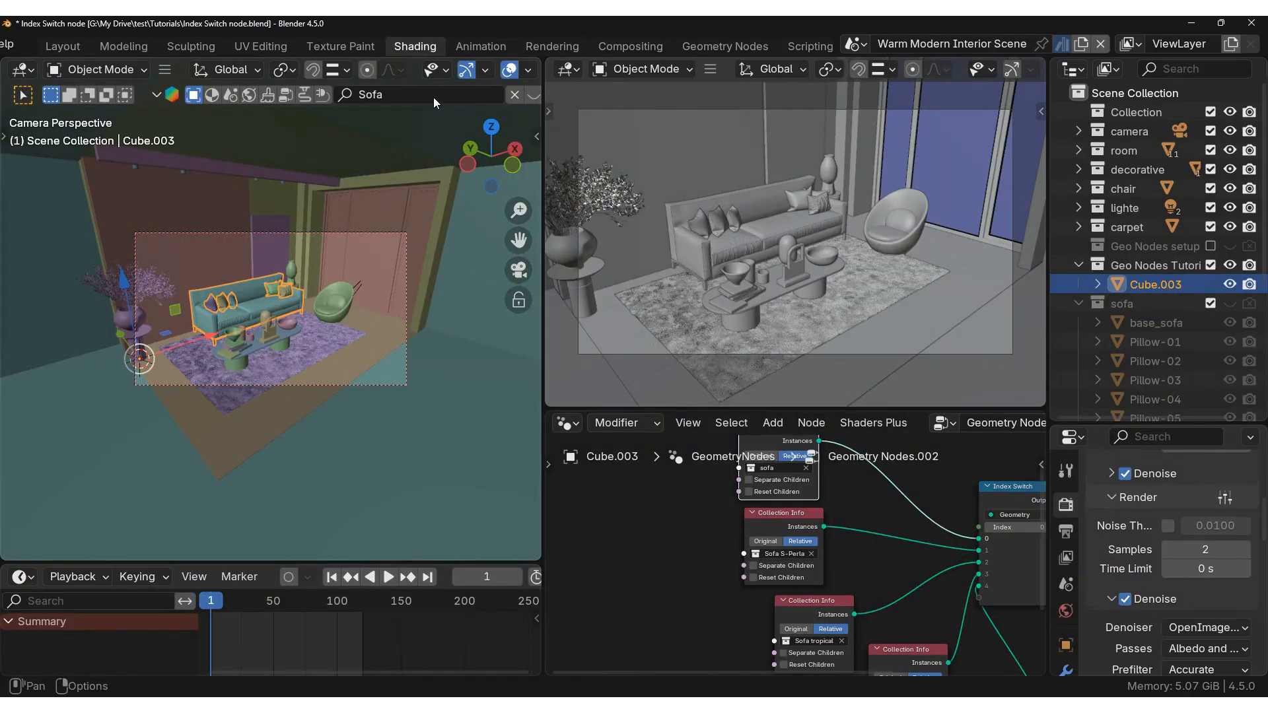
{"action": "left_click_drag", "start_coordinate": [1226, 423], "coordinate": [1226, 573]}
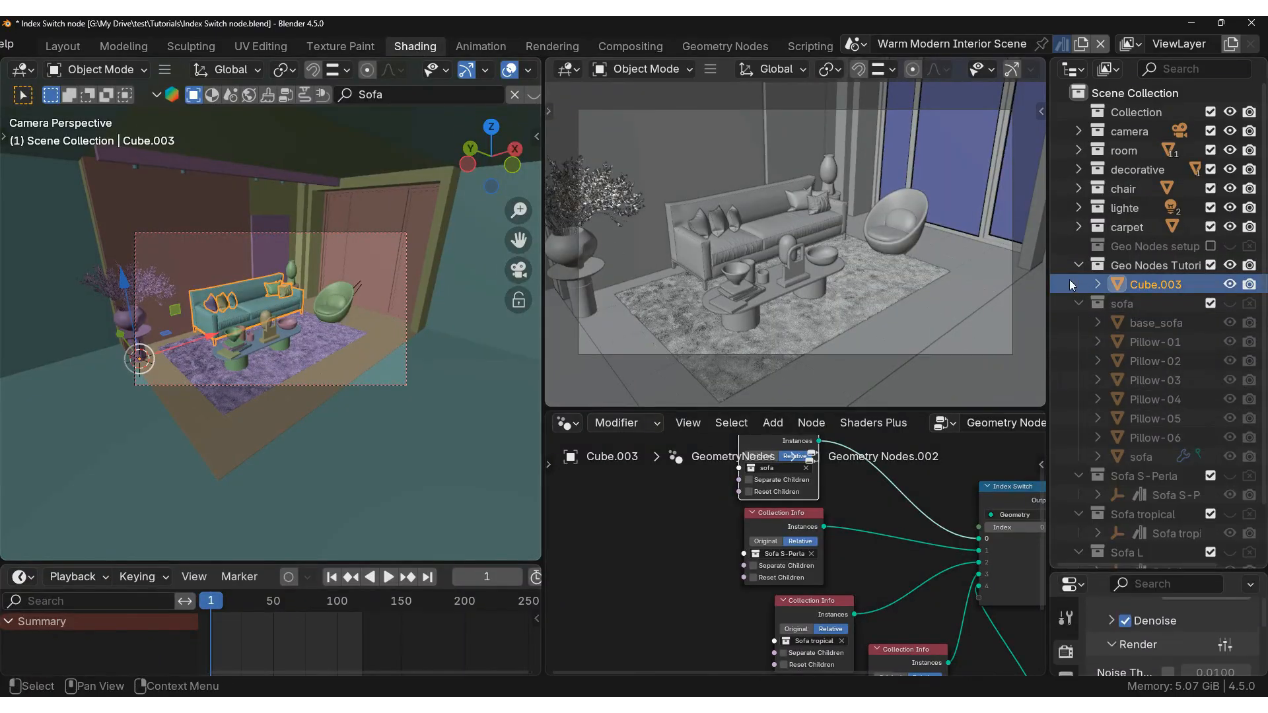
{"action": "left_click_drag", "start_coordinate": [1049, 287], "coordinate": [962, 287]}
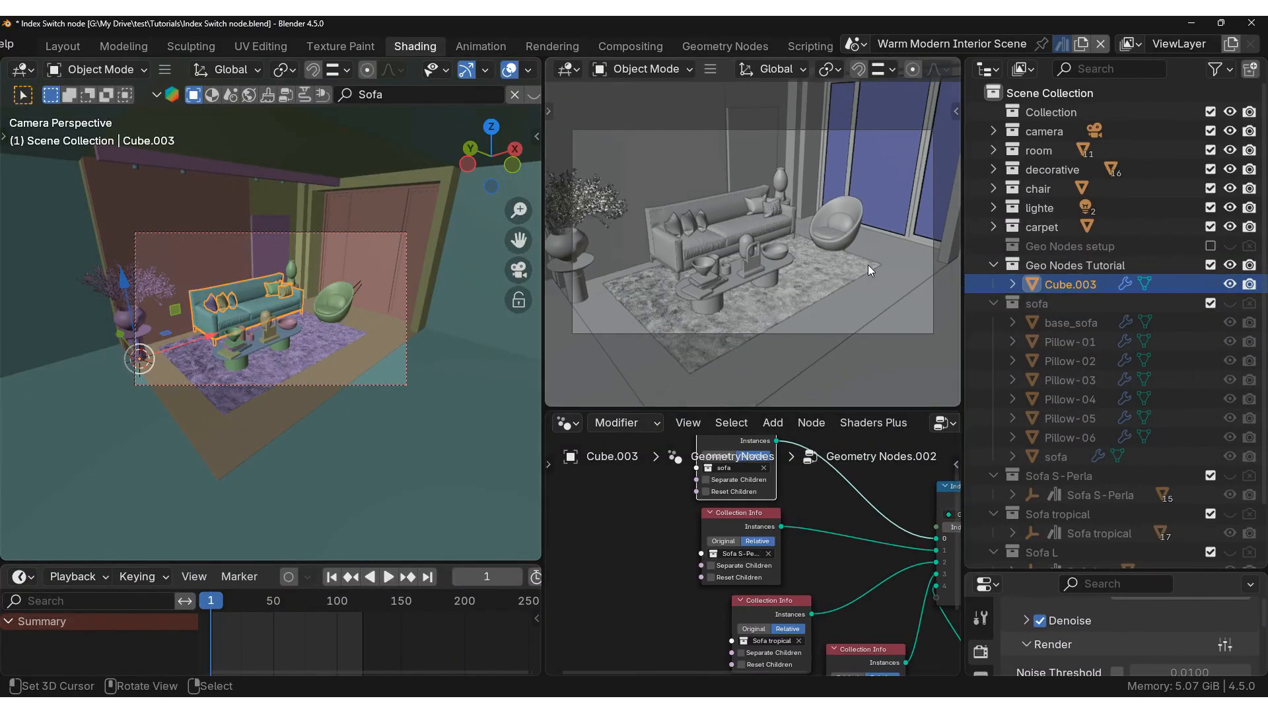
{"action": "scroll", "coordinate": [1135, 357], "scroll_direction": "down", "scroll_amount": 2}
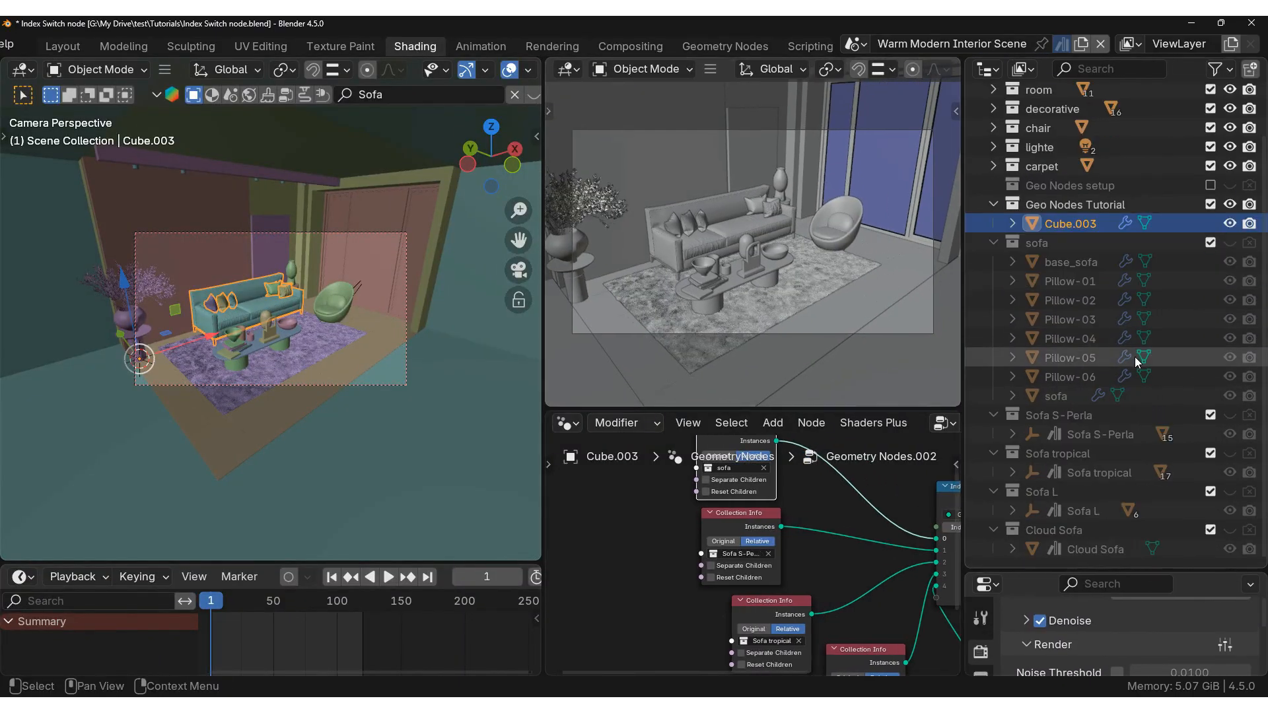
{"action": "left_click", "coordinate": [994, 243]}
{"action": "left_click", "coordinate": [993, 323]}
{"action": "left_click", "coordinate": [993, 341]}
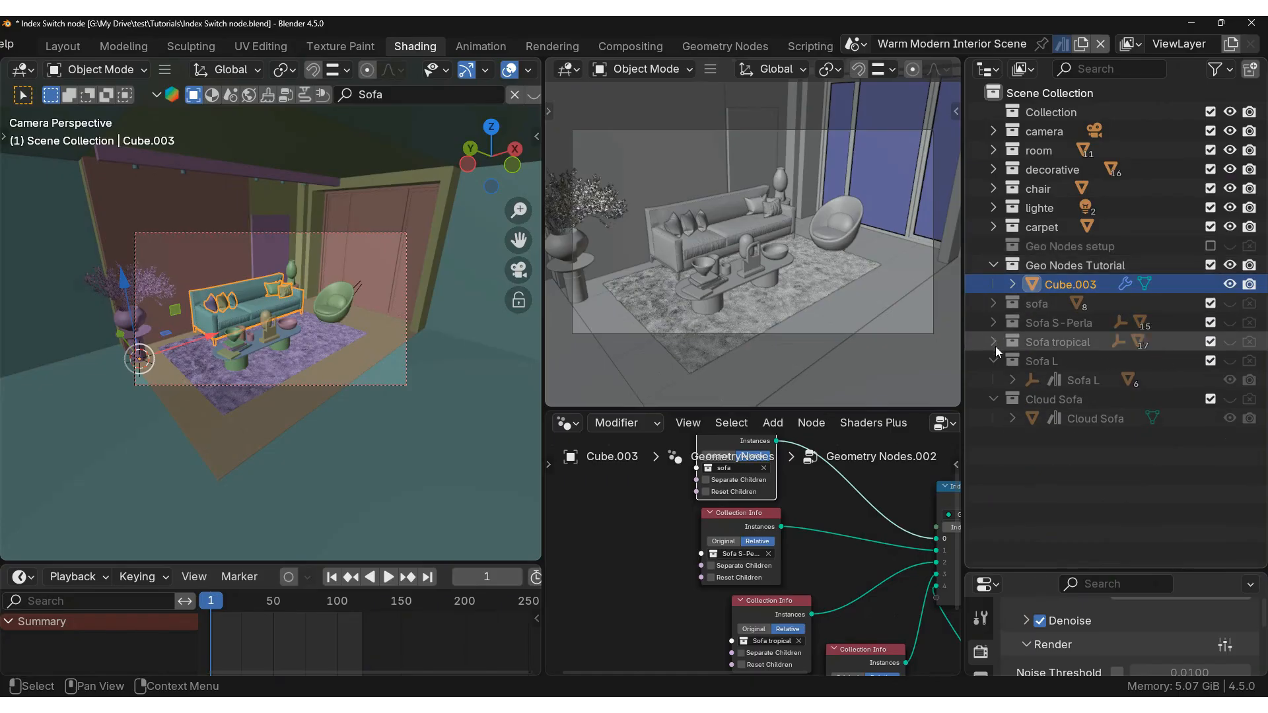
{"action": "left_click", "coordinate": [993, 360]}
{"action": "left_click", "coordinate": [994, 380]}
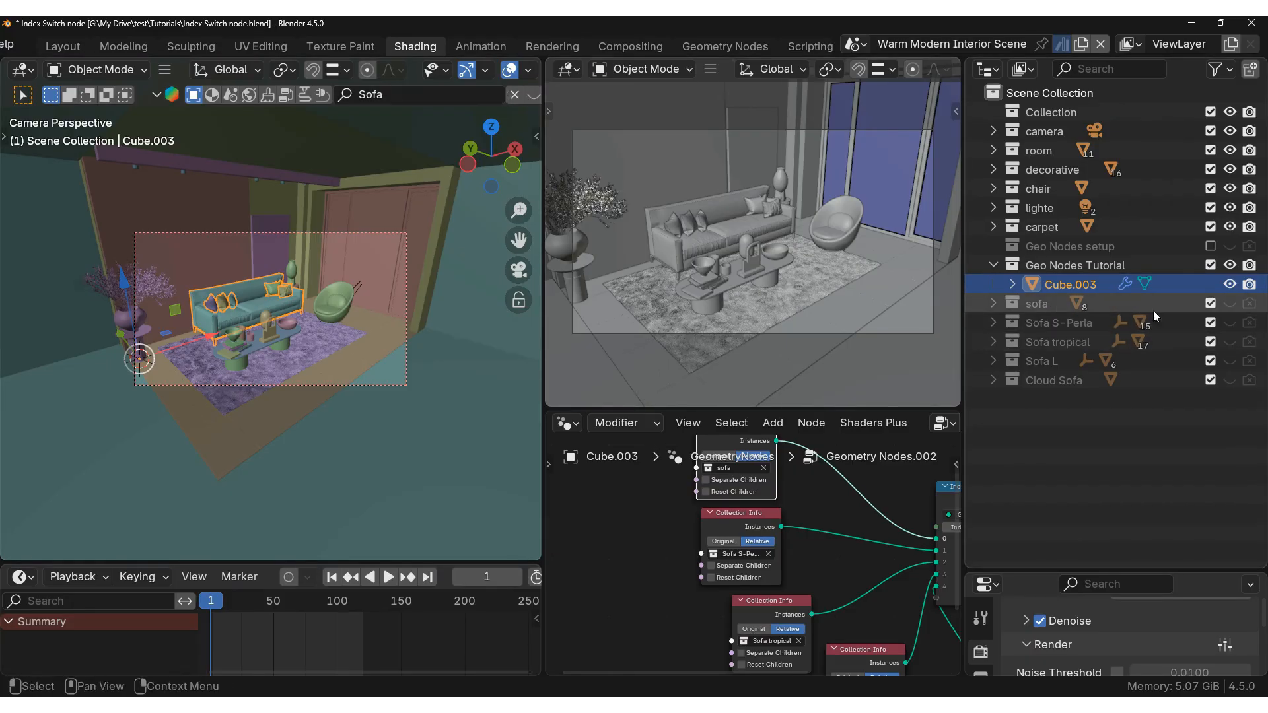
Rearrange the Collection Info nodes into a spaced column beside the Index Switch node so their links do not cross
{"action": "middle_click_drag", "start_coordinate": [744, 510], "coordinate": [717, 538]}
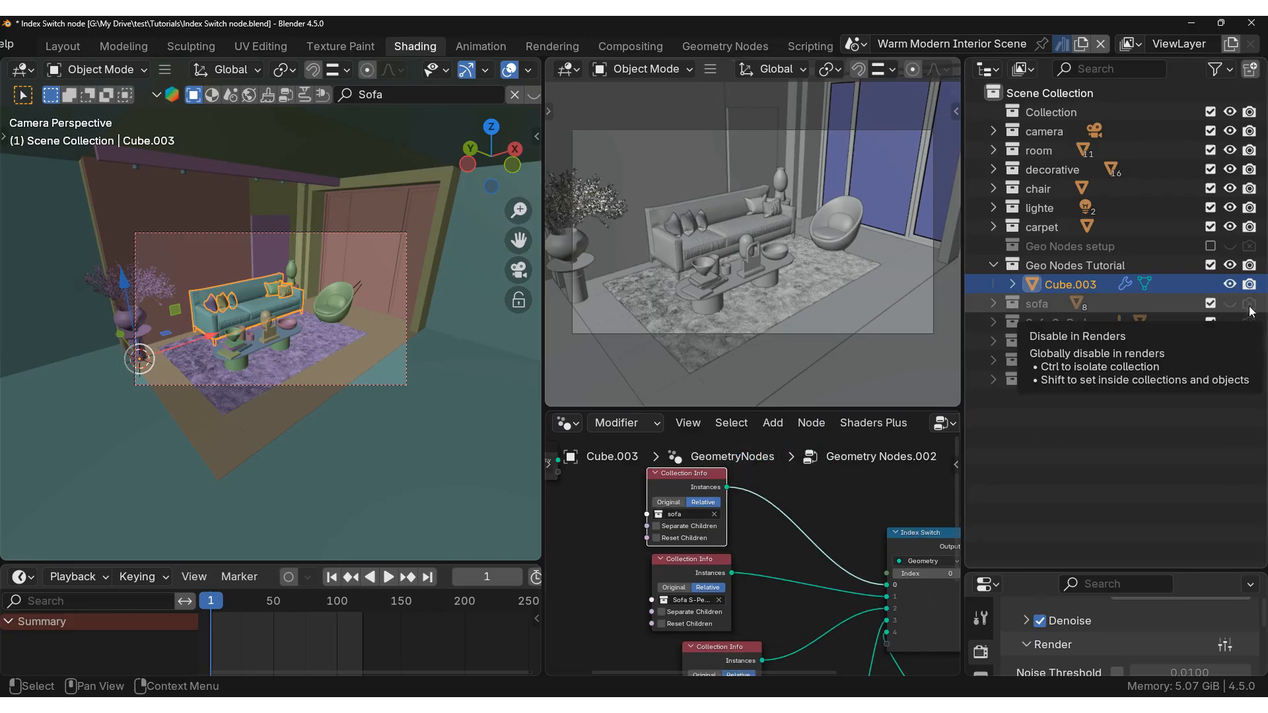
{"action": "left_click_drag", "start_coordinate": [665, 491], "coordinate": [663, 490]}
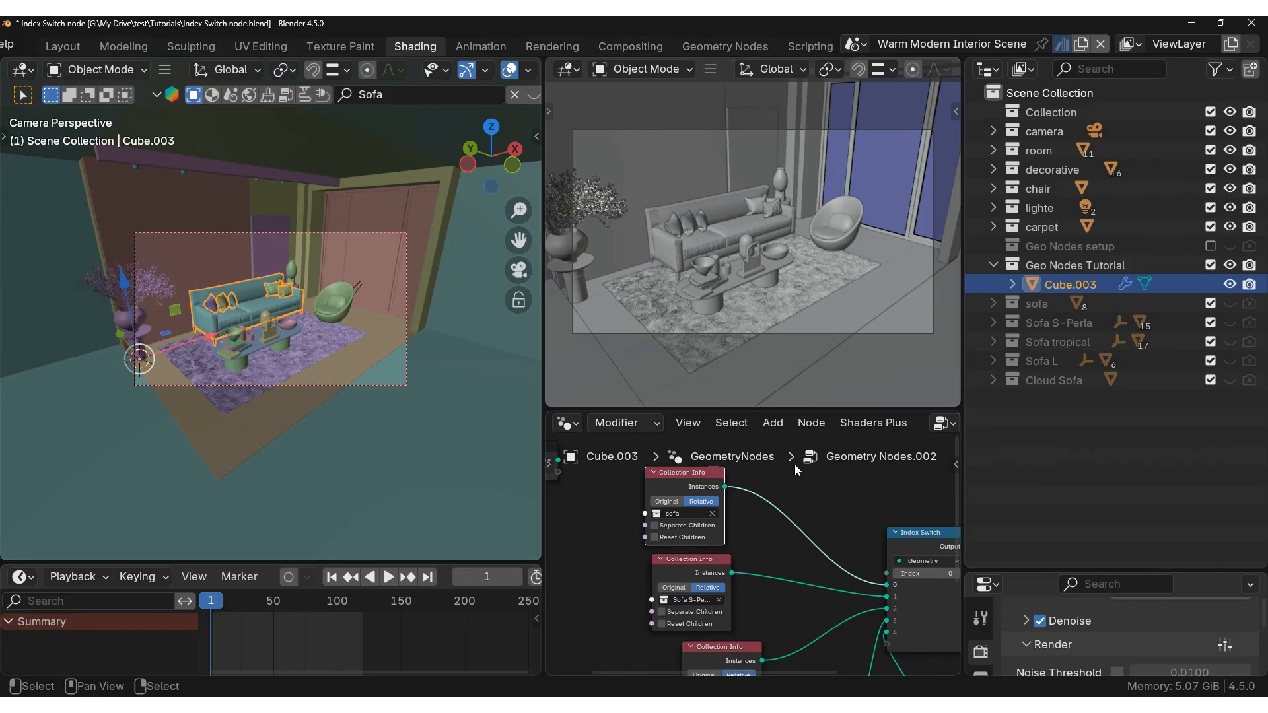
{"action": "scroll", "coordinate": [827, 560], "scroll_direction": "down", "scroll_amount": 4}
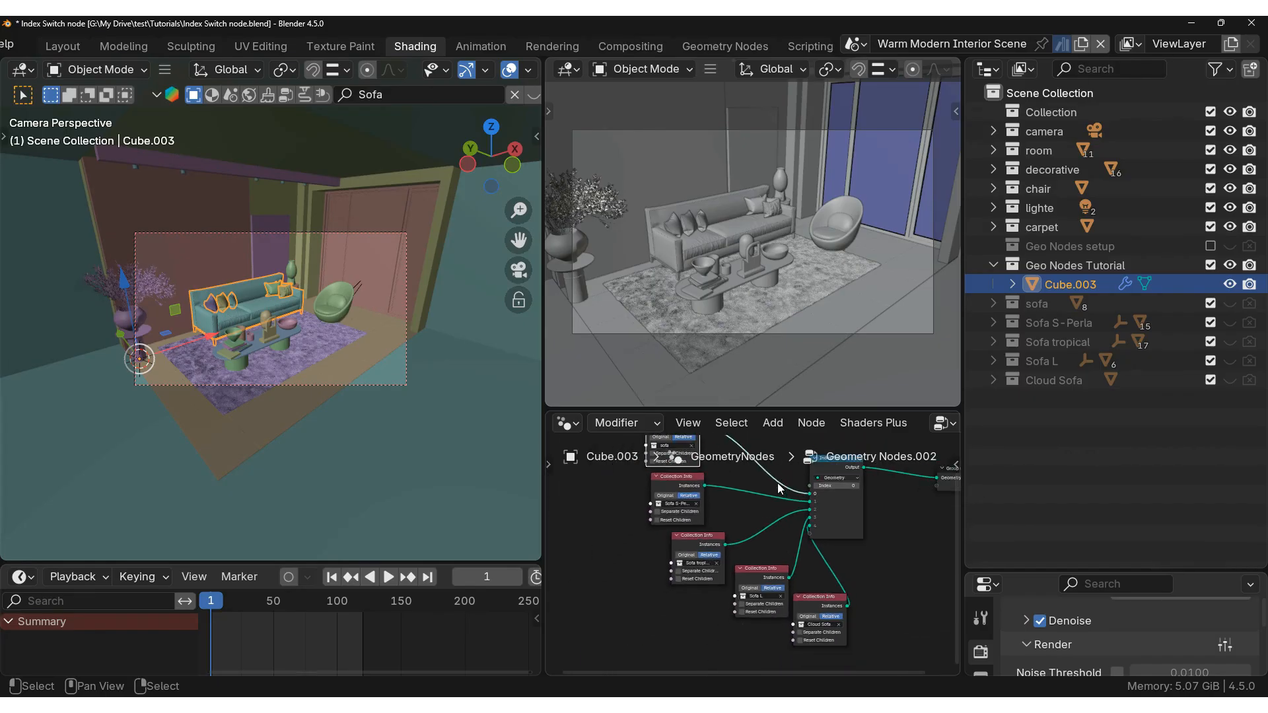
{"action": "left_click_drag", "start_coordinate": [693, 508], "coordinate": [654, 503]}
{"action": "left_click_drag", "start_coordinate": [725, 552], "coordinate": [650, 550]}
{"action": "left_click_drag", "start_coordinate": [757, 571], "coordinate": [666, 587]}
{"action": "left_click_drag", "start_coordinate": [805, 589], "coordinate": [710, 623]}
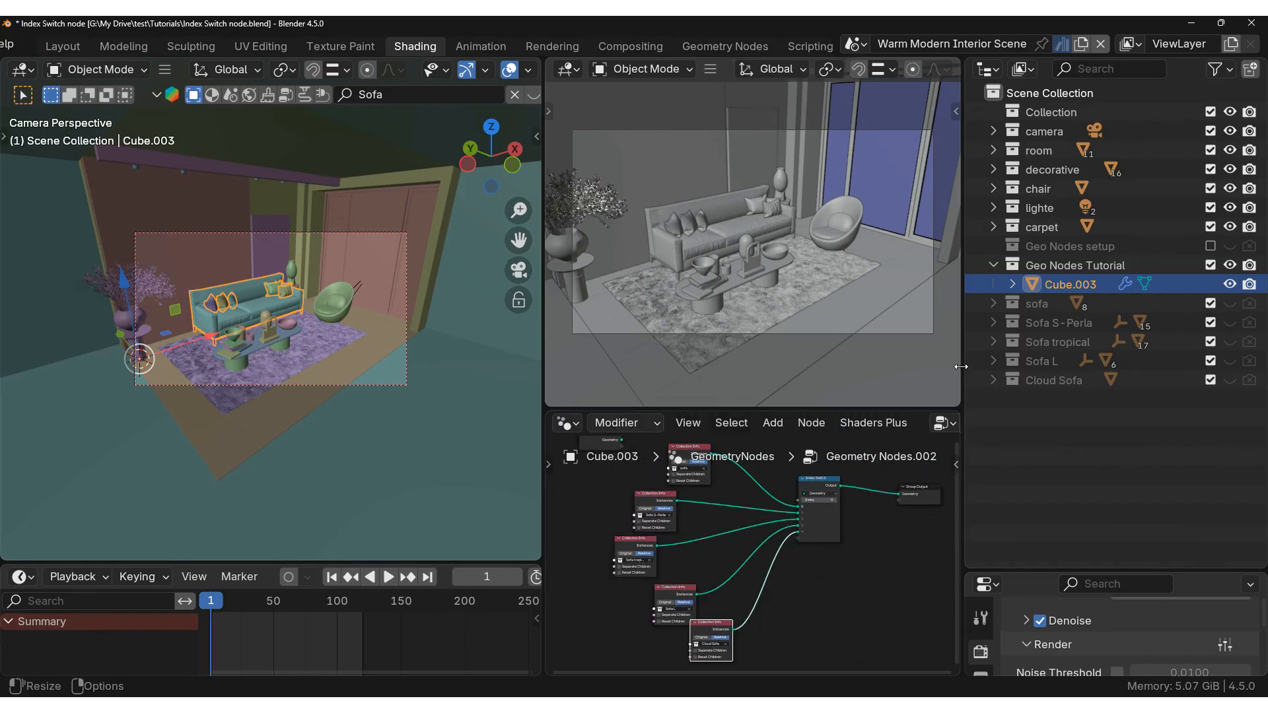
Widen the Outliner and add a new collection named All Sofas directly under the Scene Collection
{"action": "left_click_drag", "start_coordinate": [960, 354], "coordinate": [870, 354]}
{"action": "key", "text": "alt+a"}
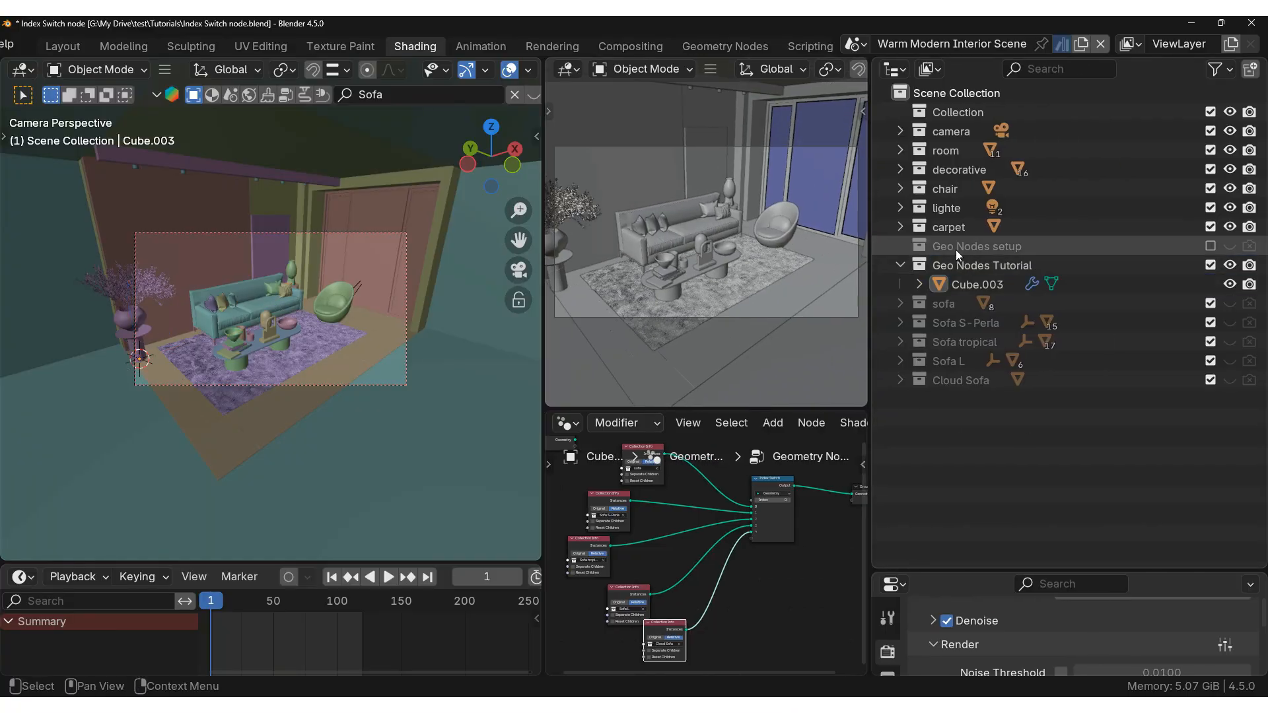
{"action": "left_click", "coordinate": [940, 97]}
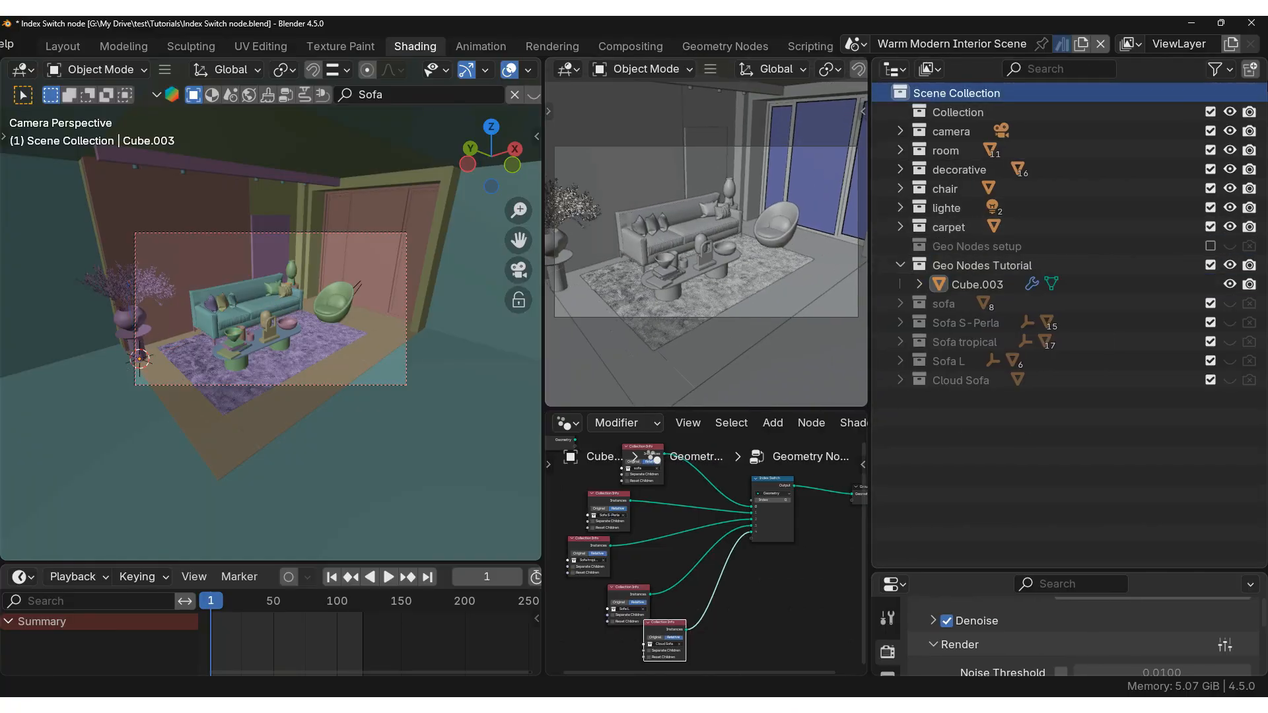
{"action": "left_click", "coordinate": [1254, 75]}
{"action": "double_click", "coordinate": [977, 401]}
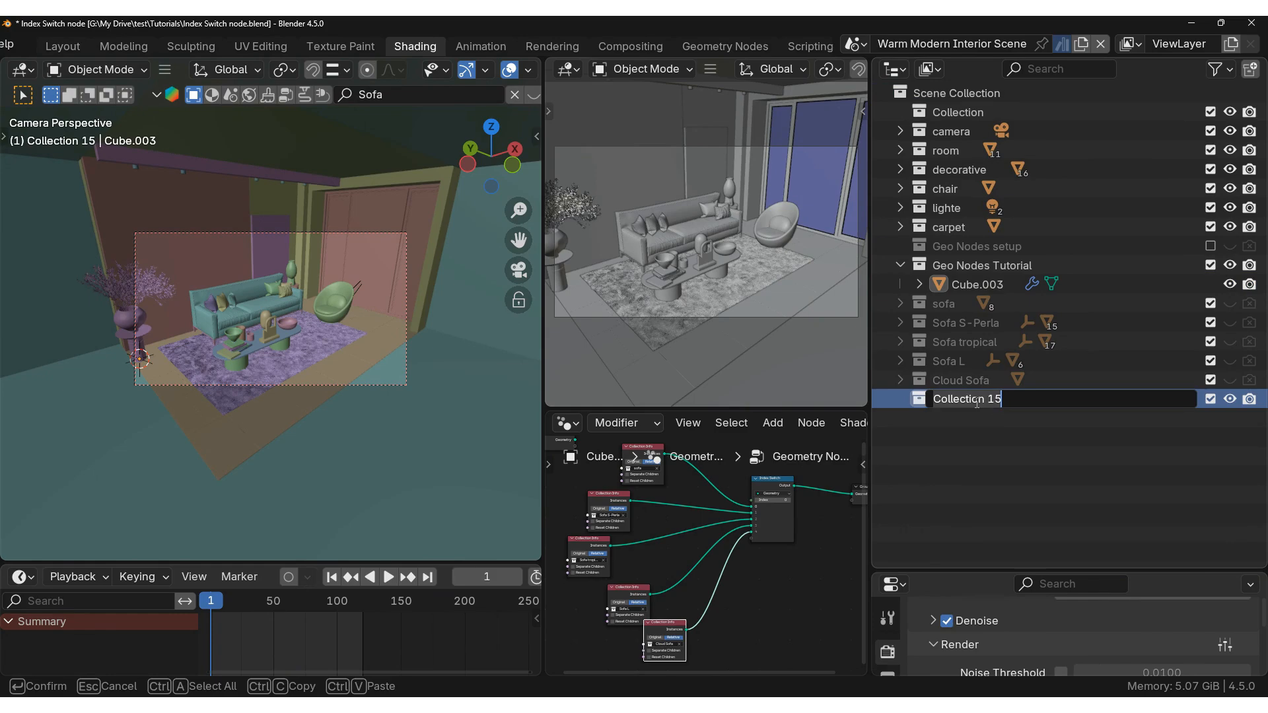
{"action": "type", "text": "All Sofa"}
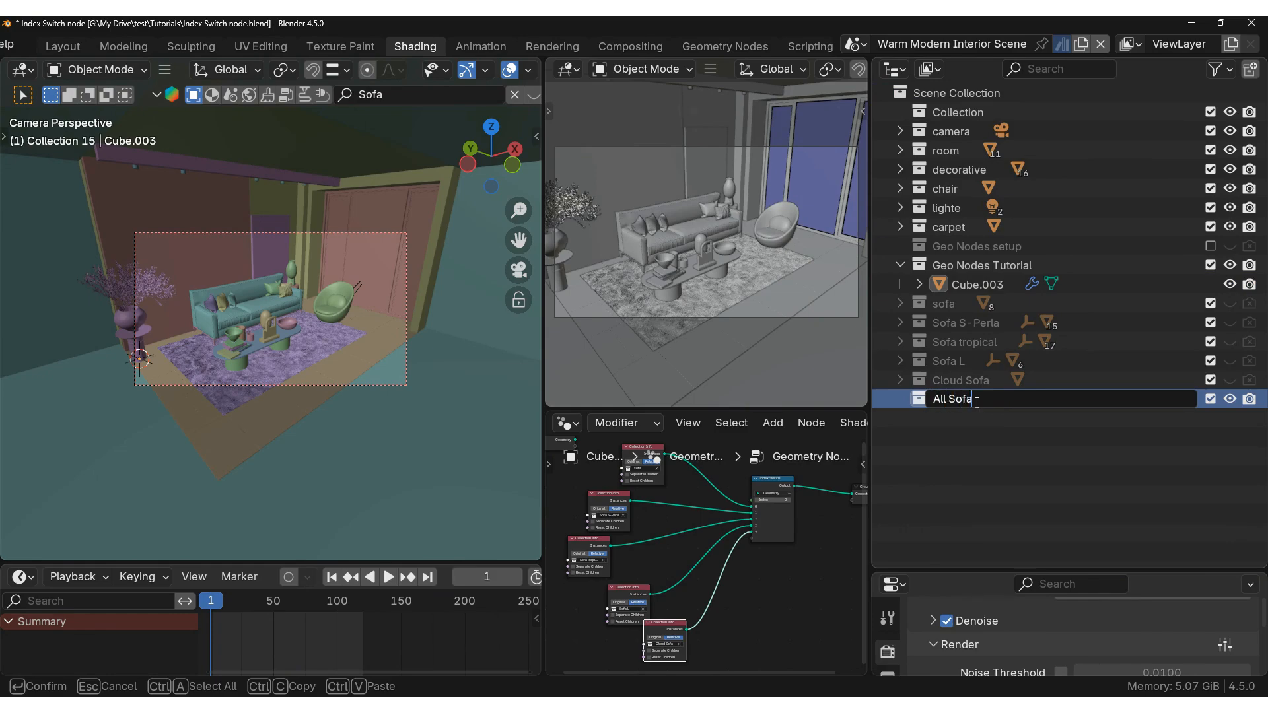
{"action": "type", "text": "s"}
{"action": "key", "text": "Return"}
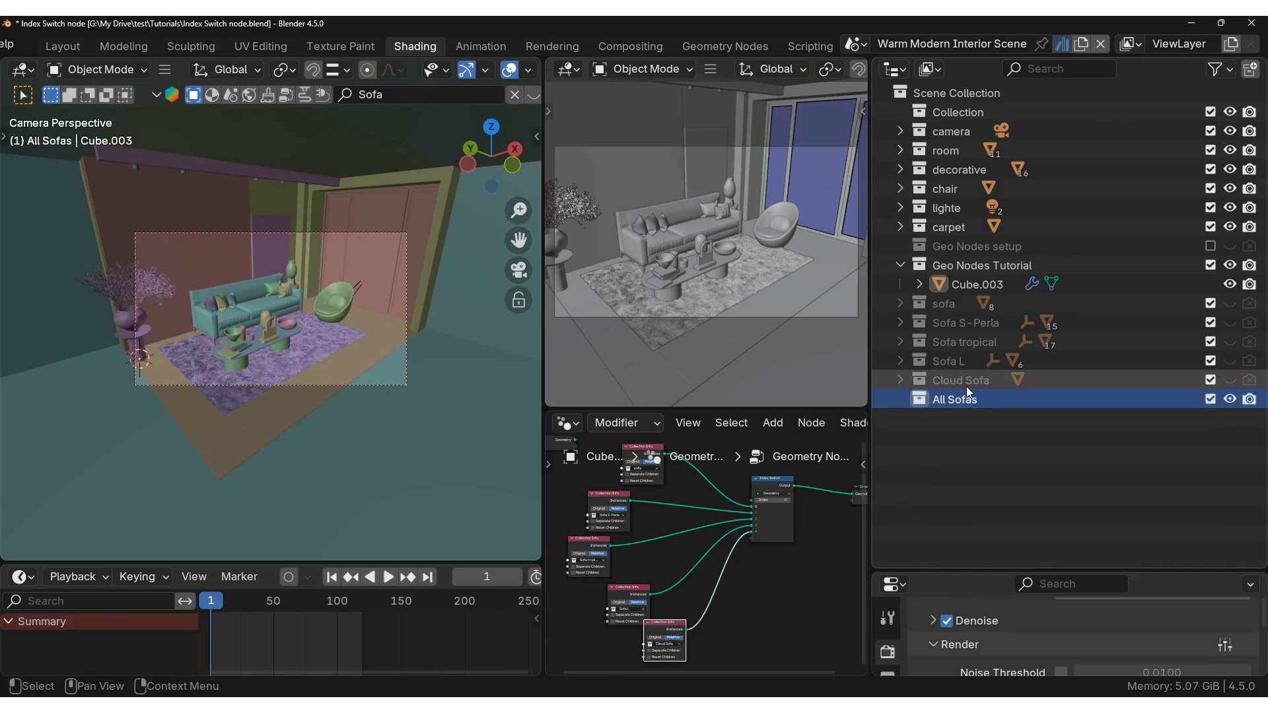
Move the collections sofa, Sofa S-Perla, Sofa tropical, Sofa L and Cloud Sofa into the All Sofas collection
{"action": "left_click", "coordinate": [948, 306]}
{"action": "left_click", "coordinate": [944, 324], "text": "ctrl"}
{"action": "left_click", "coordinate": [947, 342], "text": "ctrl"}
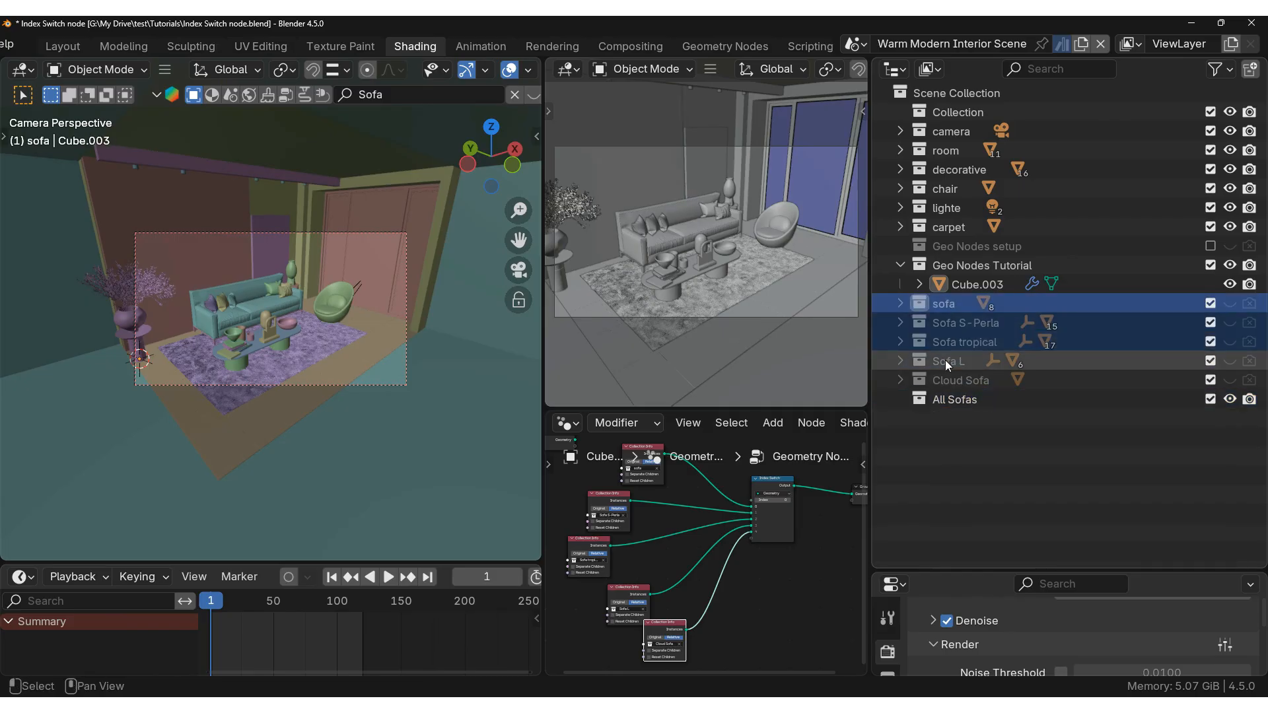
{"action": "left_click", "coordinate": [947, 362], "text": "ctrl"}
{"action": "left_click", "coordinate": [958, 382], "text": "ctrl"}
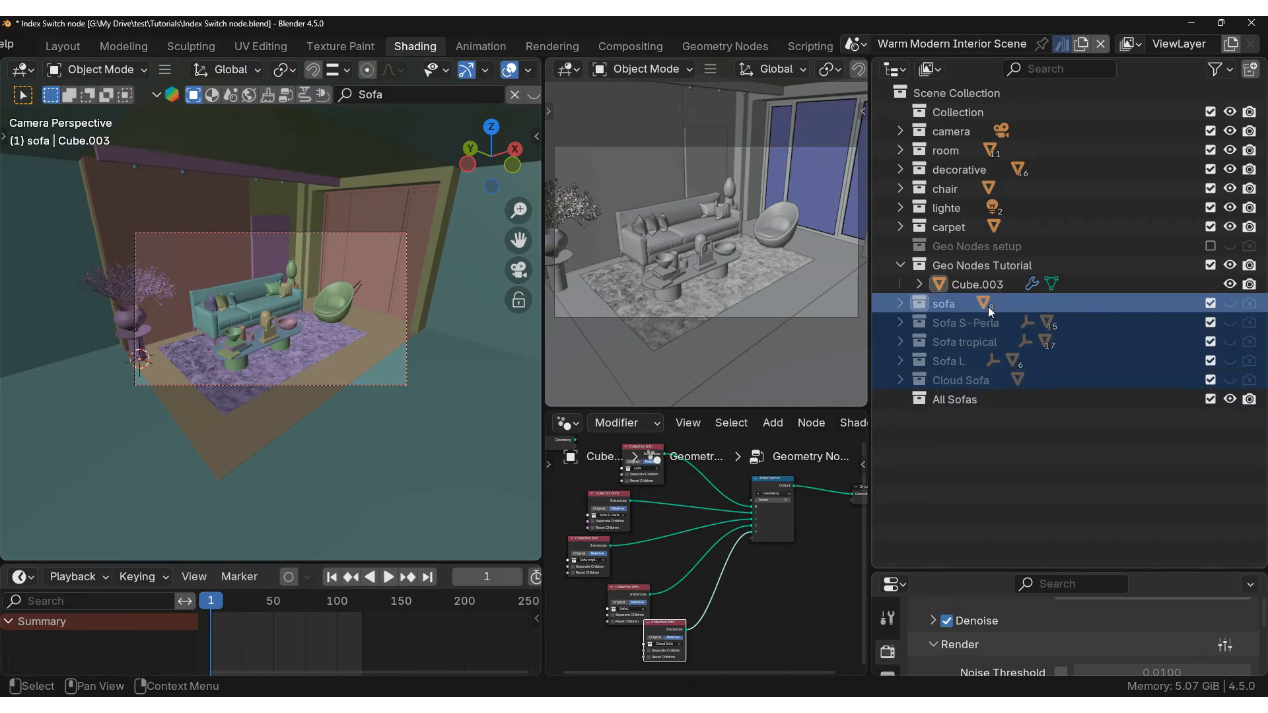
{"action": "left_click_drag", "start_coordinate": [944, 303], "coordinate": [964, 402]}
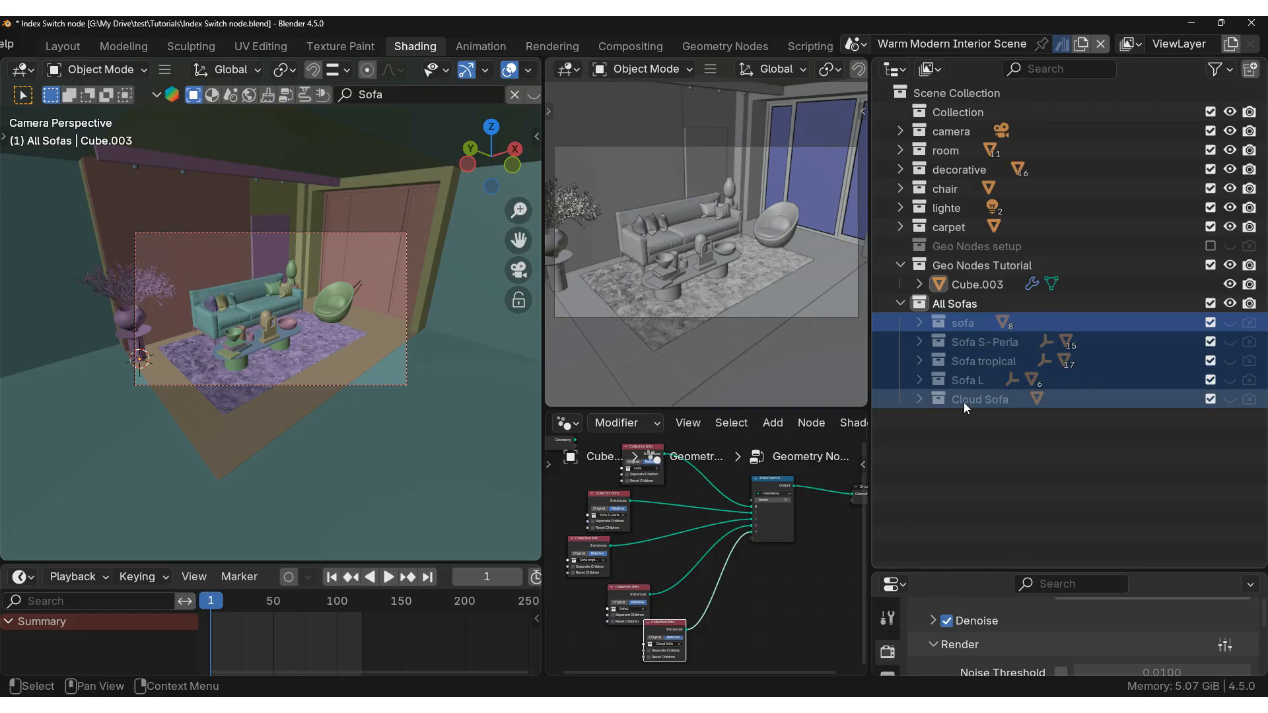
Enable viewport and render visibility for all five sofa collections inside All Sofas
{"action": "left_click_drag", "start_coordinate": [1249, 323], "coordinate": [1249, 399]}
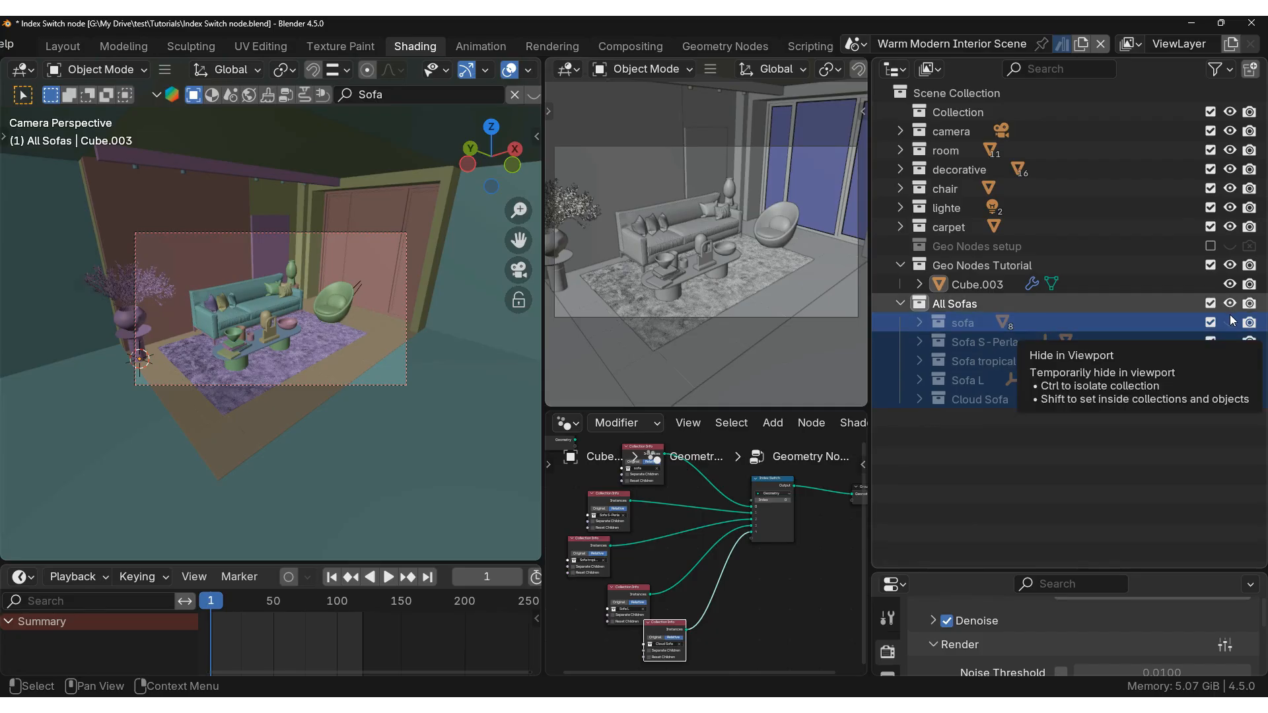
{"action": "left_click_drag", "start_coordinate": [1233, 326], "coordinate": [1231, 400]}
{"action": "middle_click_drag", "start_coordinate": [703, 537], "coordinate": [743, 553]}
{"action": "scroll", "coordinate": [743, 553], "scroll_direction": "up", "scroll_amount": 2}
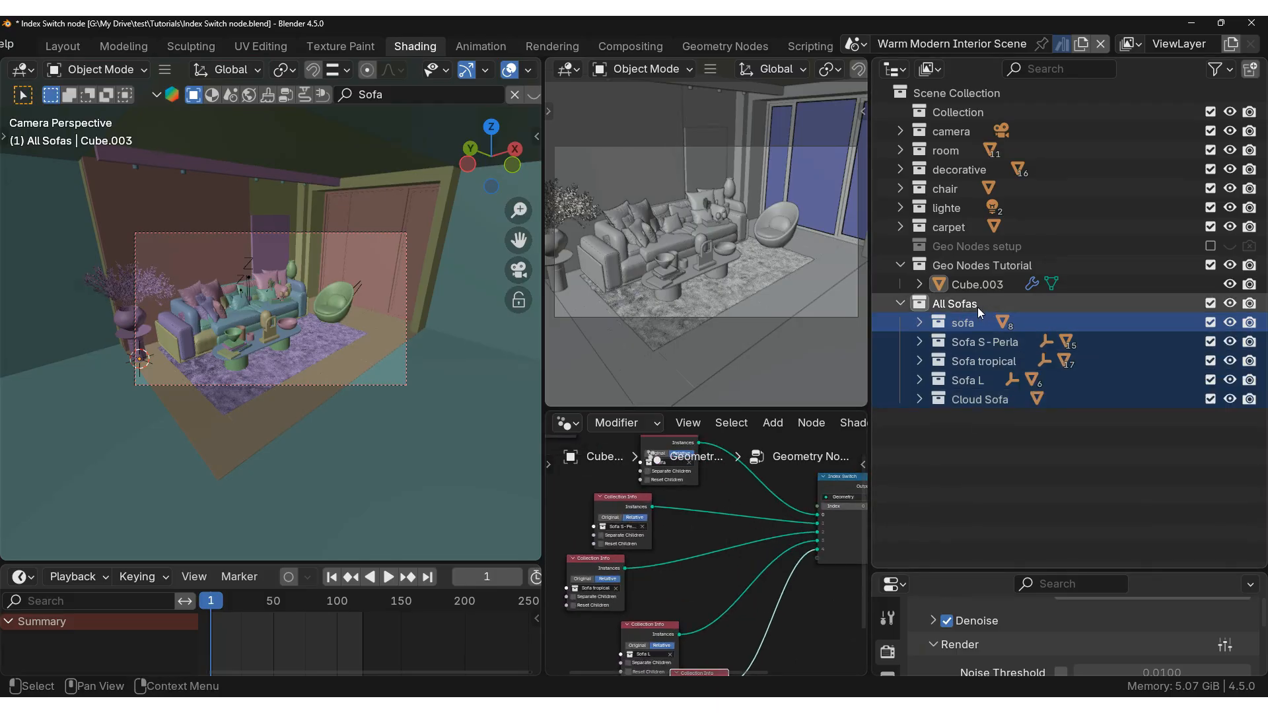
Hide the parent All Sofas collection in the viewport and disable it in renders
{"action": "left_click", "coordinate": [952, 308]}
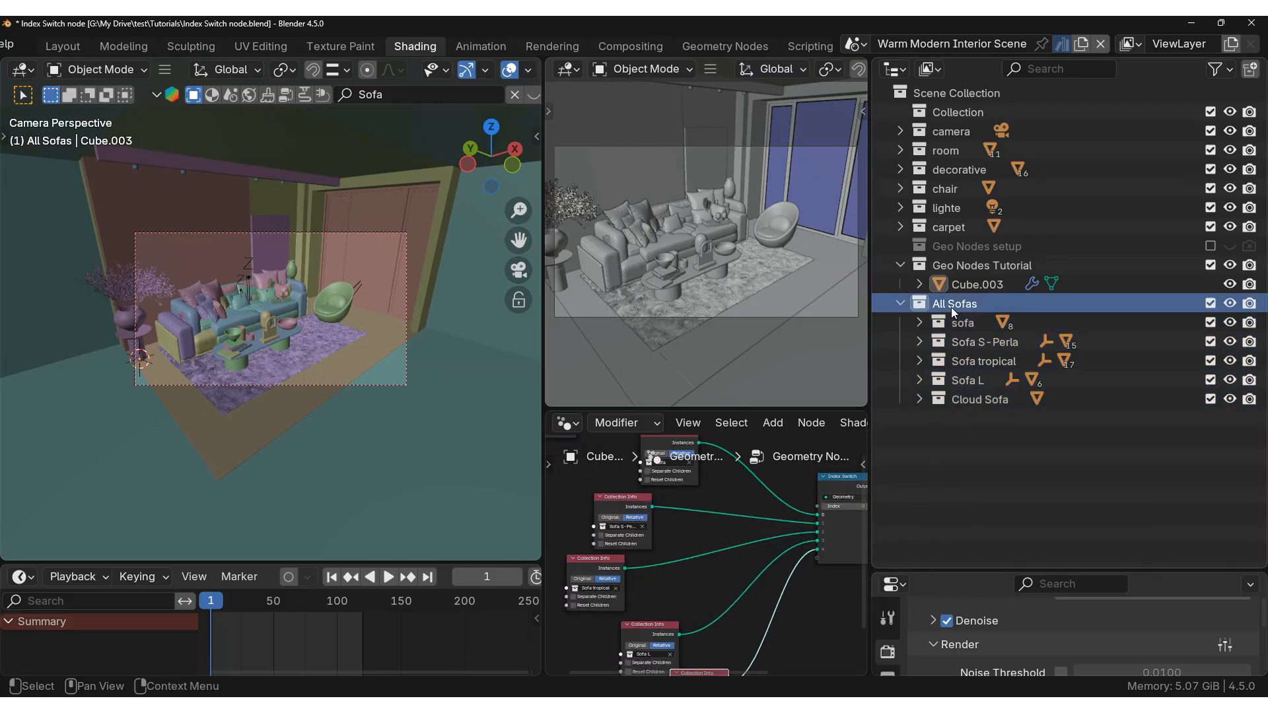
{"action": "left_click", "coordinate": [1230, 303]}
{"action": "left_click", "coordinate": [1249, 303]}
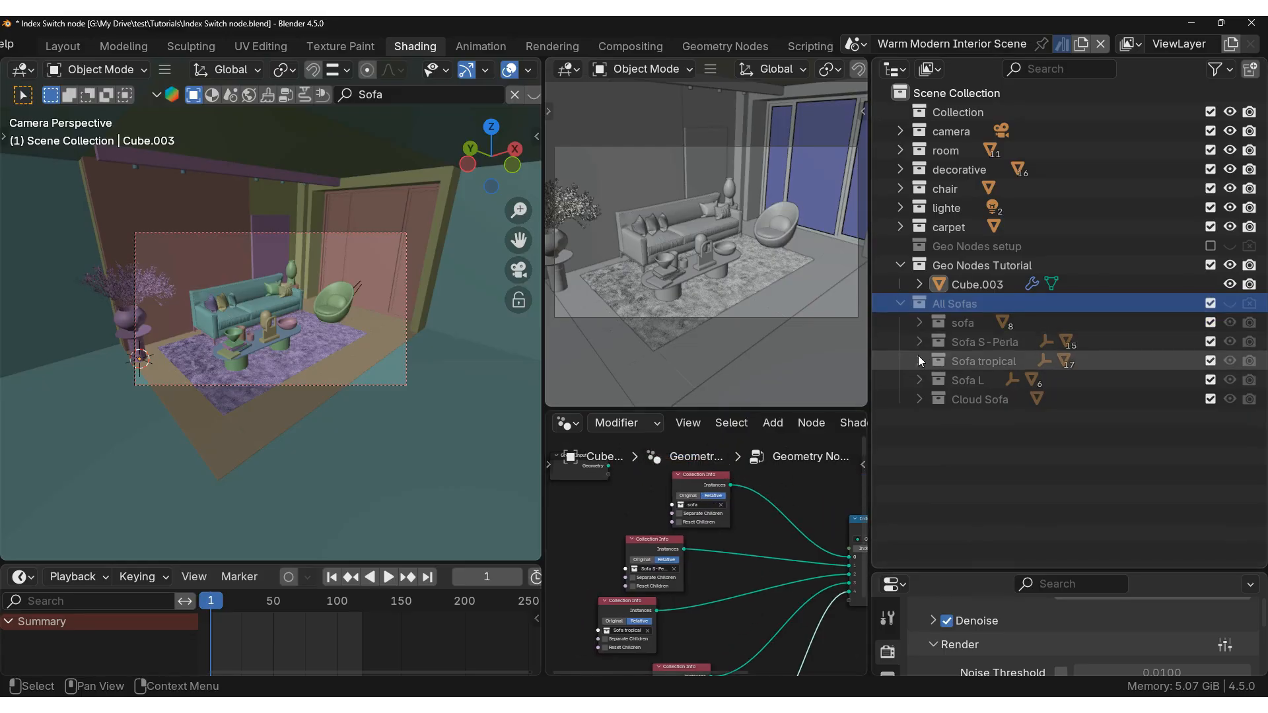
{"action": "left_click", "coordinate": [961, 324]}
{"action": "scroll", "coordinate": [782, 491], "scroll_direction": "up", "scroll_amount": 2}
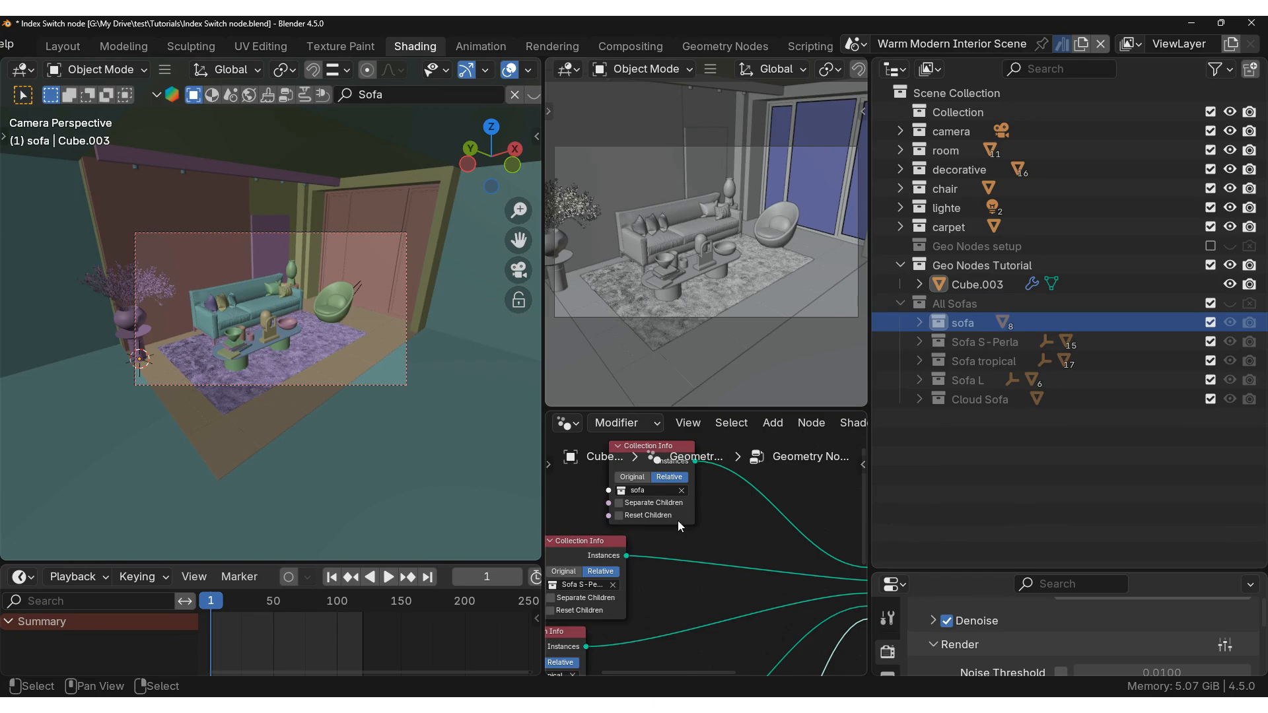
{"action": "scroll", "coordinate": [652, 540], "scroll_direction": "down", "scroll_amount": 1}
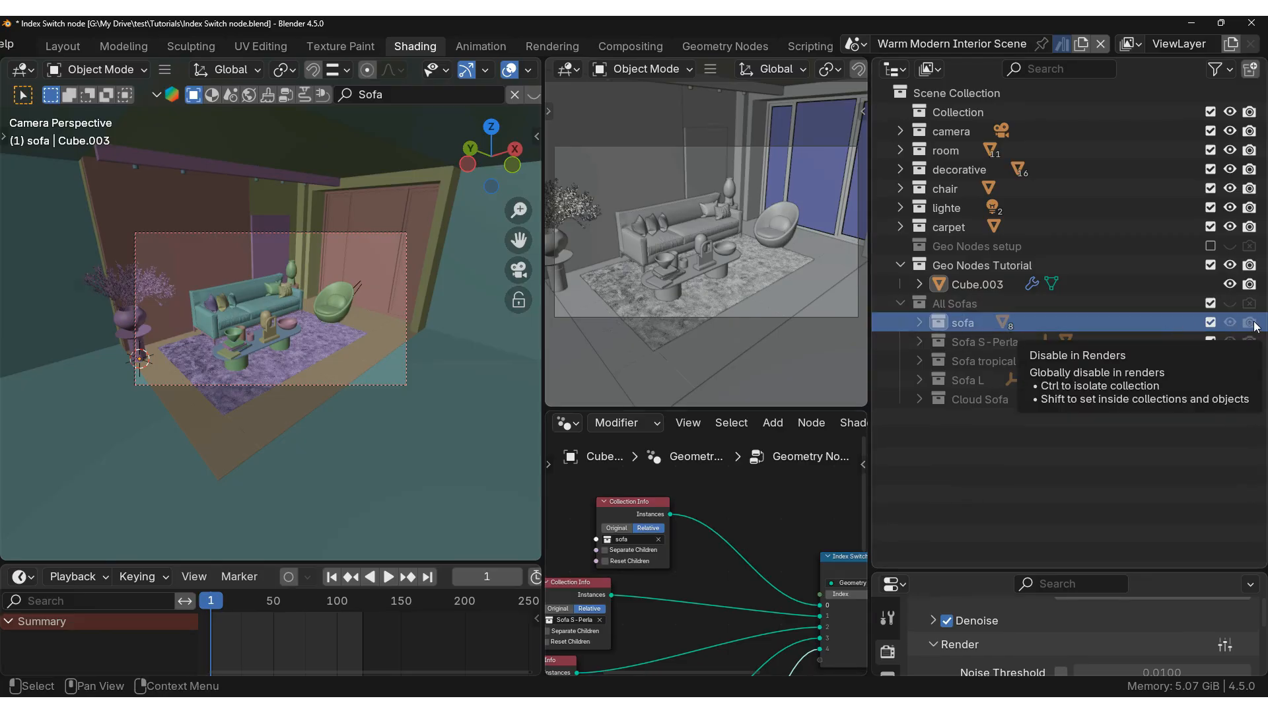
{"action": "middle_click_drag", "start_coordinate": [780, 565], "coordinate": [642, 524]}
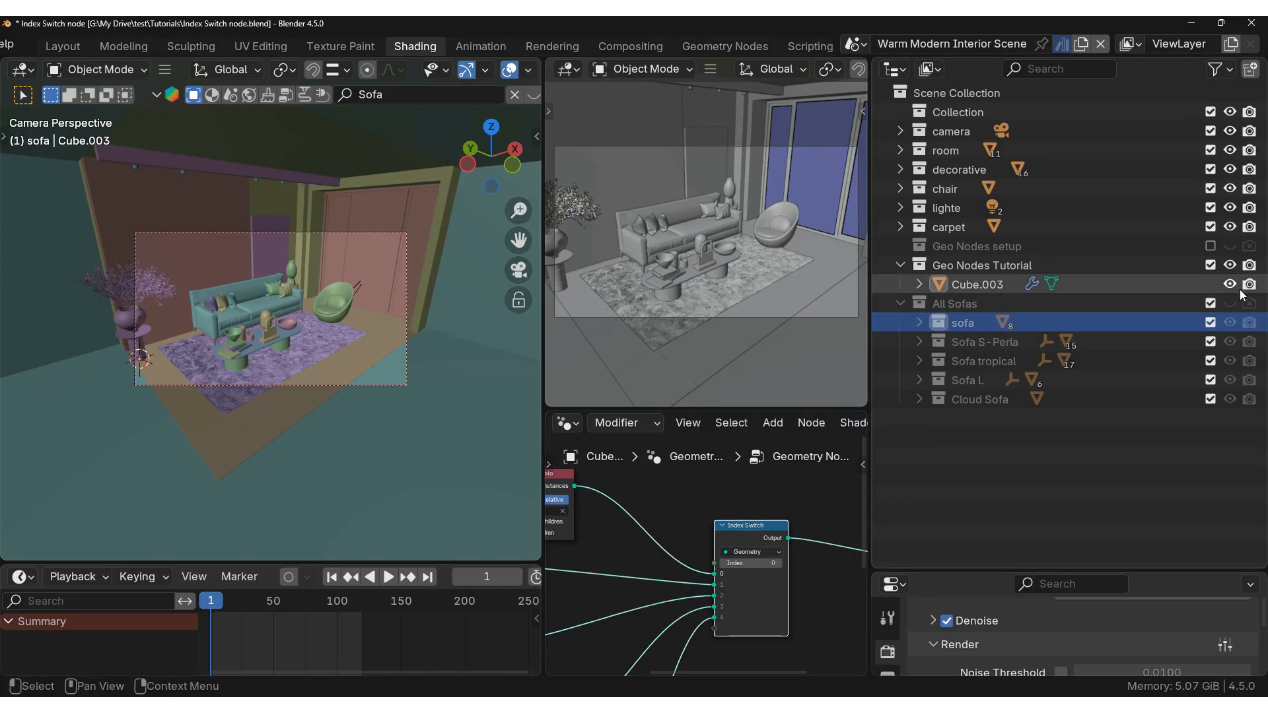
In the Rendering workspace, compare the renders in Slots 2 and 3 and render the current frame into Slot 4
{"action": "left_click", "coordinate": [552, 45]}
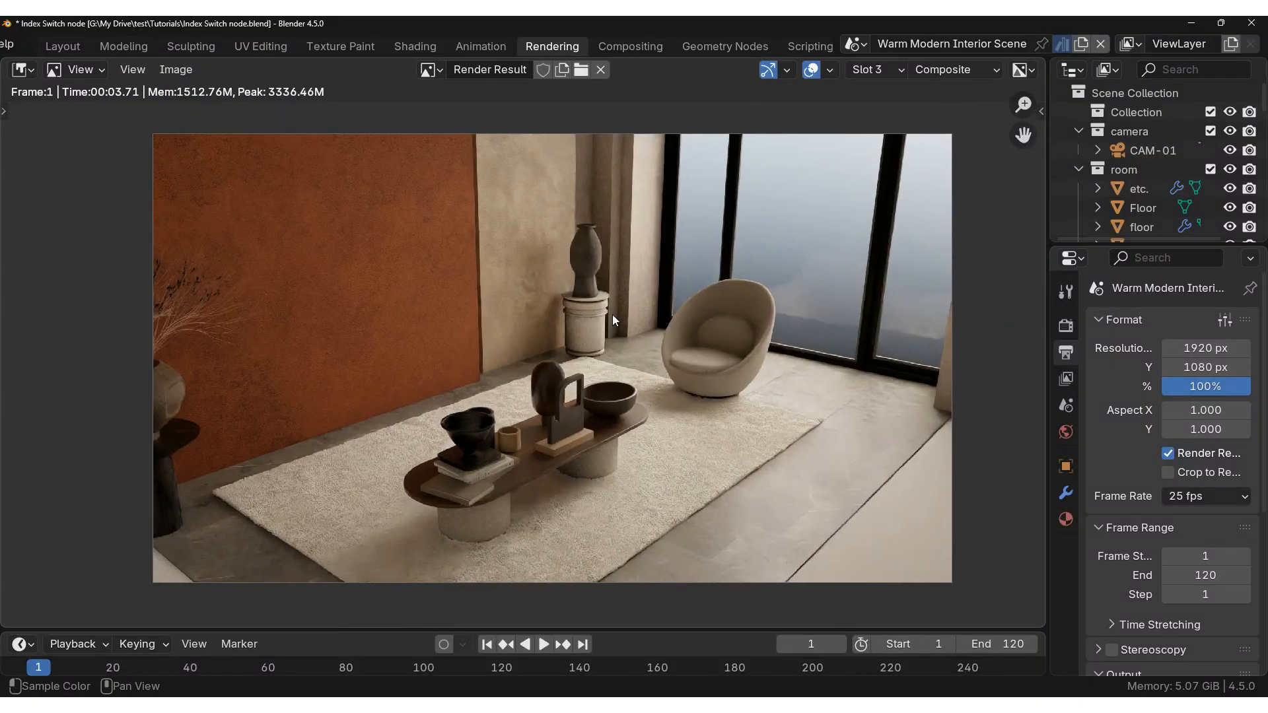
{"action": "key", "text": "j"}
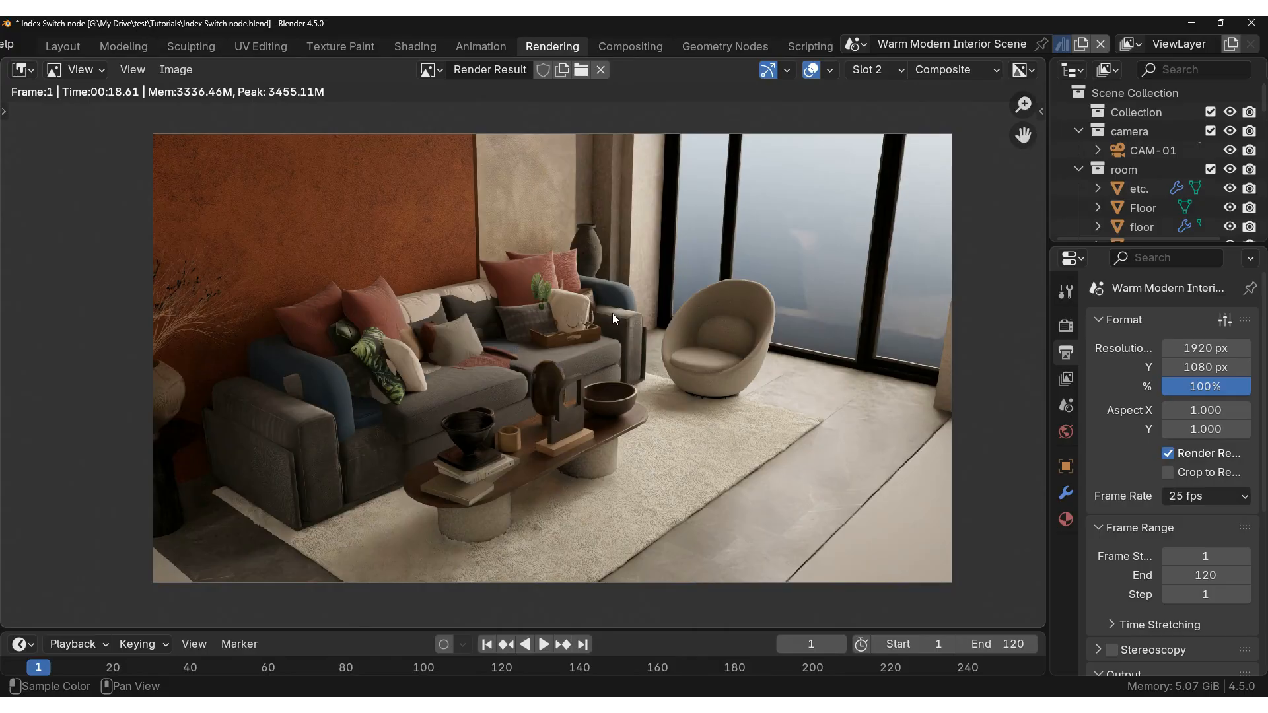
{"action": "key", "text": "j"}
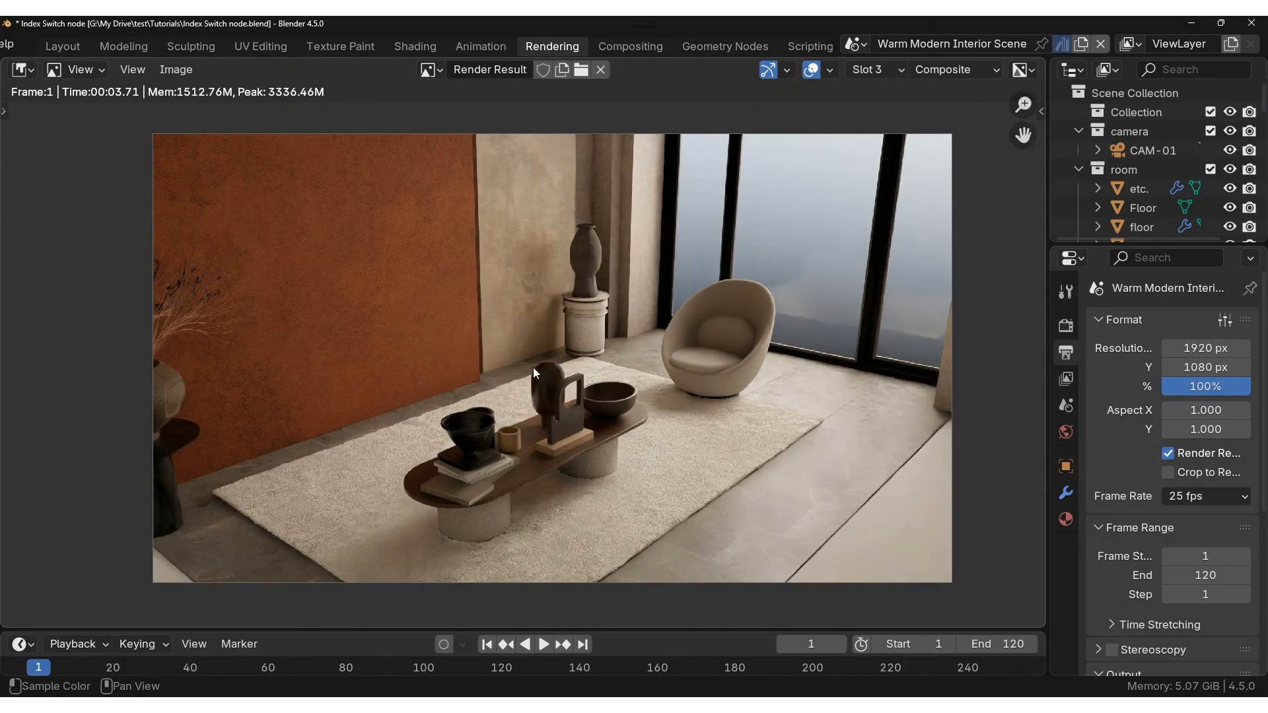
{"action": "key", "text": "j"}
{"action": "key", "text": "F12"}
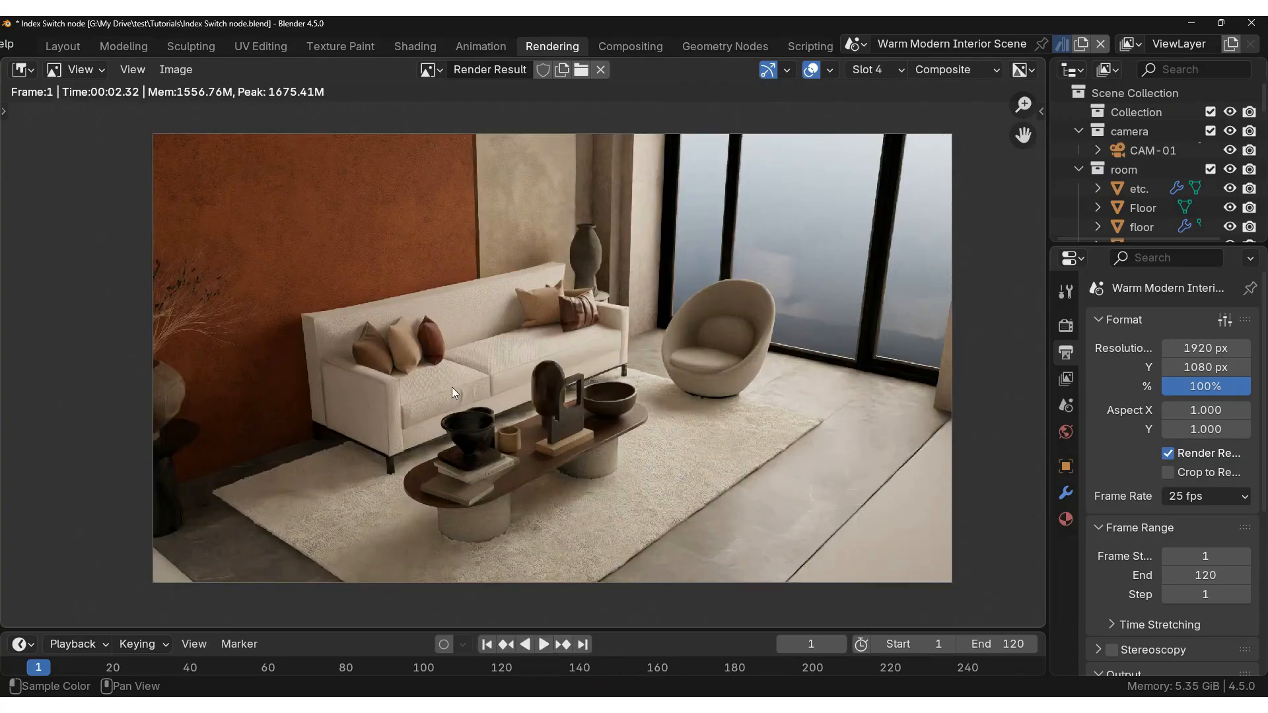
Back in the Shading workspace, go to frame 20 and keyframe the Index Switch node's Index at 0
{"action": "left_click", "coordinate": [415, 46]}
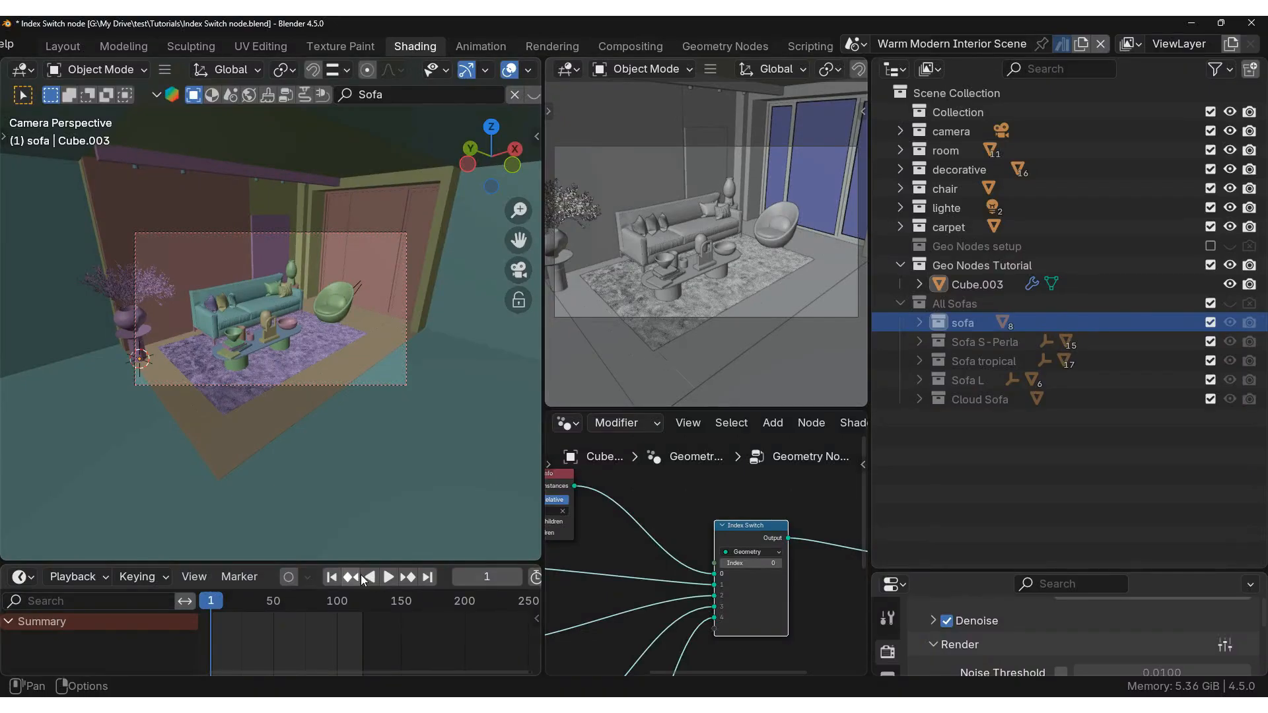
{"action": "middle_click_drag", "start_coordinate": [354, 625], "coordinate": [383, 624]}
{"action": "left_click_drag", "start_coordinate": [251, 626], "coordinate": [264, 605]}
{"action": "scroll", "coordinate": [750, 526], "scroll_direction": "up", "scroll_amount": 2}
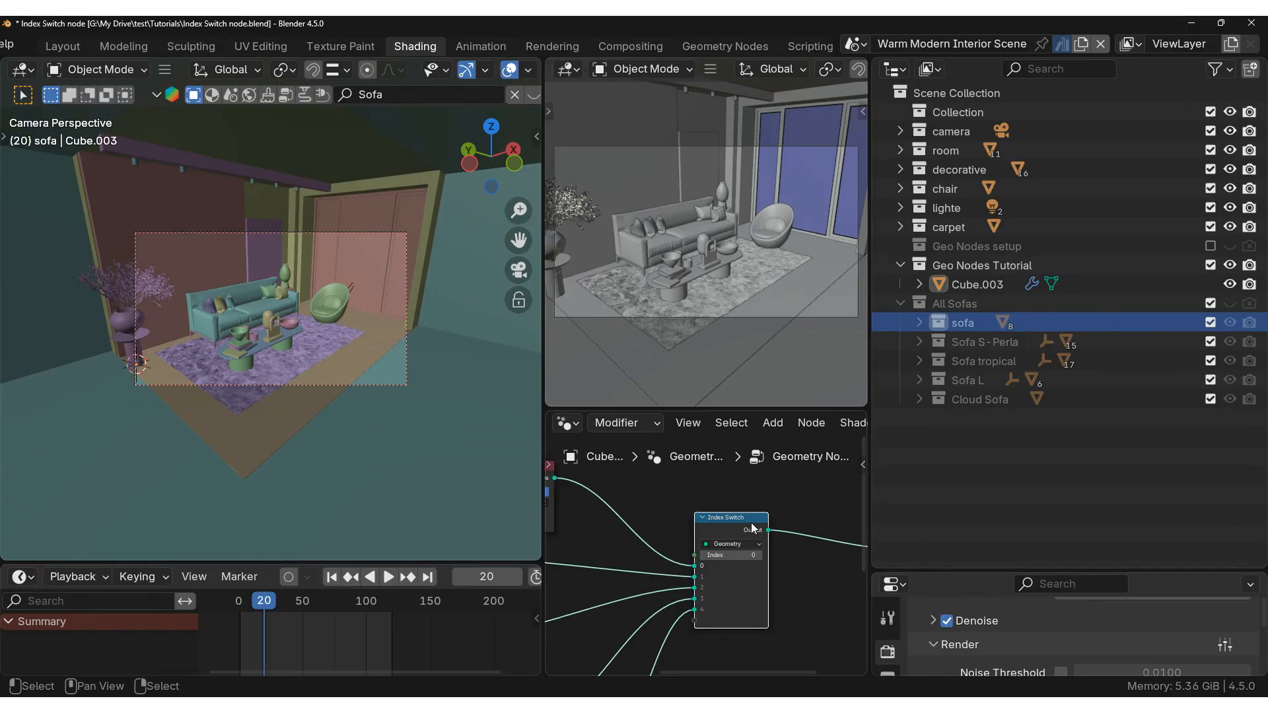
{"action": "key", "text": "i"}
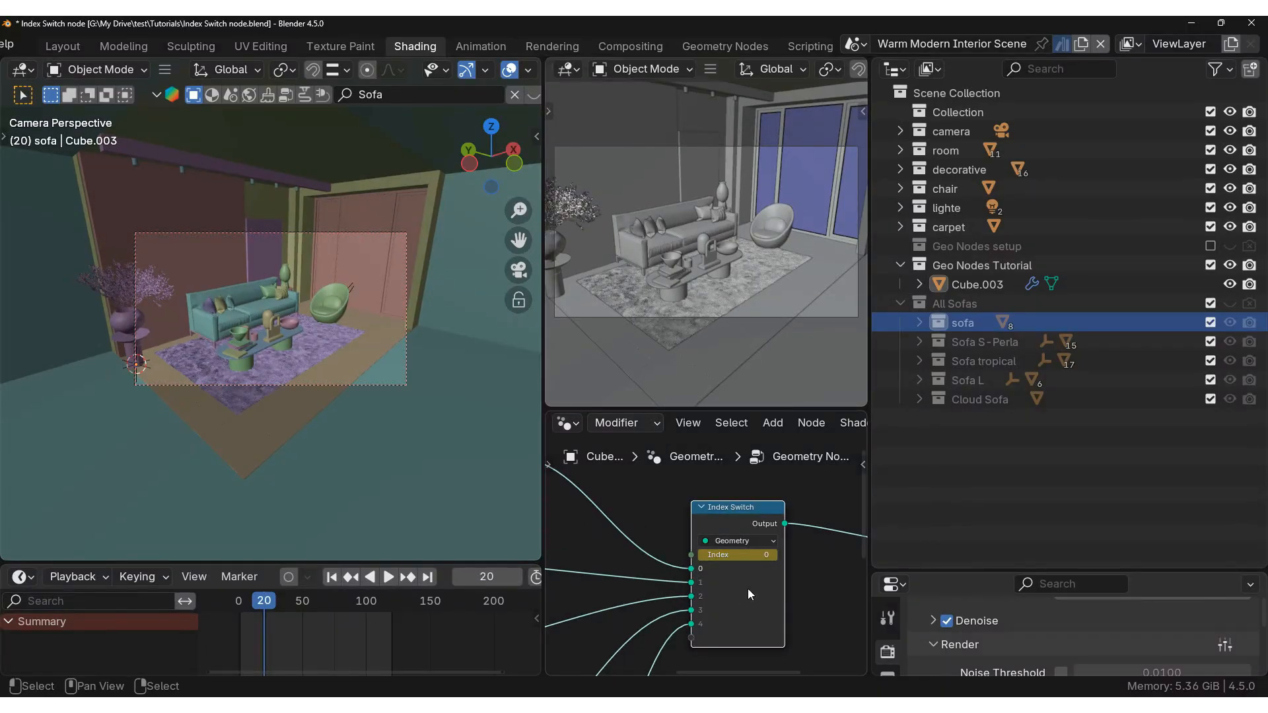
At frame 97, set the Index Switch node's Index to 4 and keyframe it
{"action": "left_click_drag", "start_coordinate": [270, 639], "coordinate": [363, 612]}
{"action": "left_click_drag", "start_coordinate": [723, 555], "coordinate": [738, 555]}
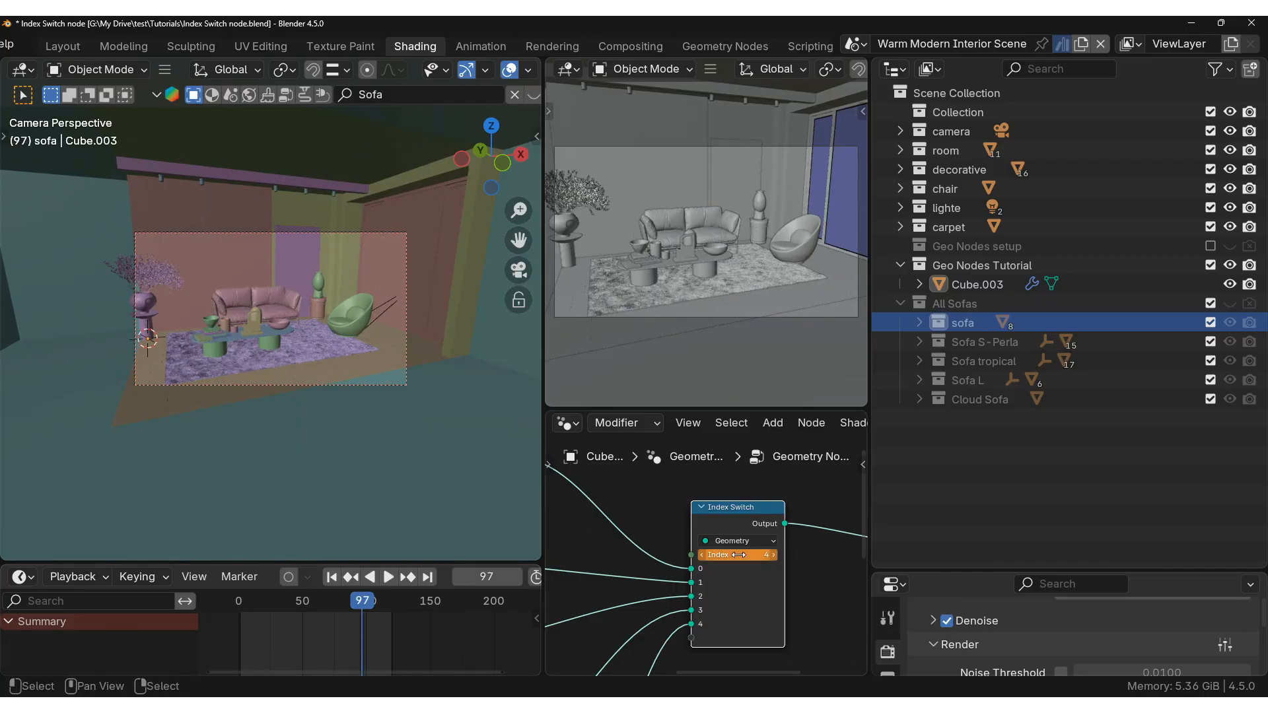
{"action": "key", "text": "i"}
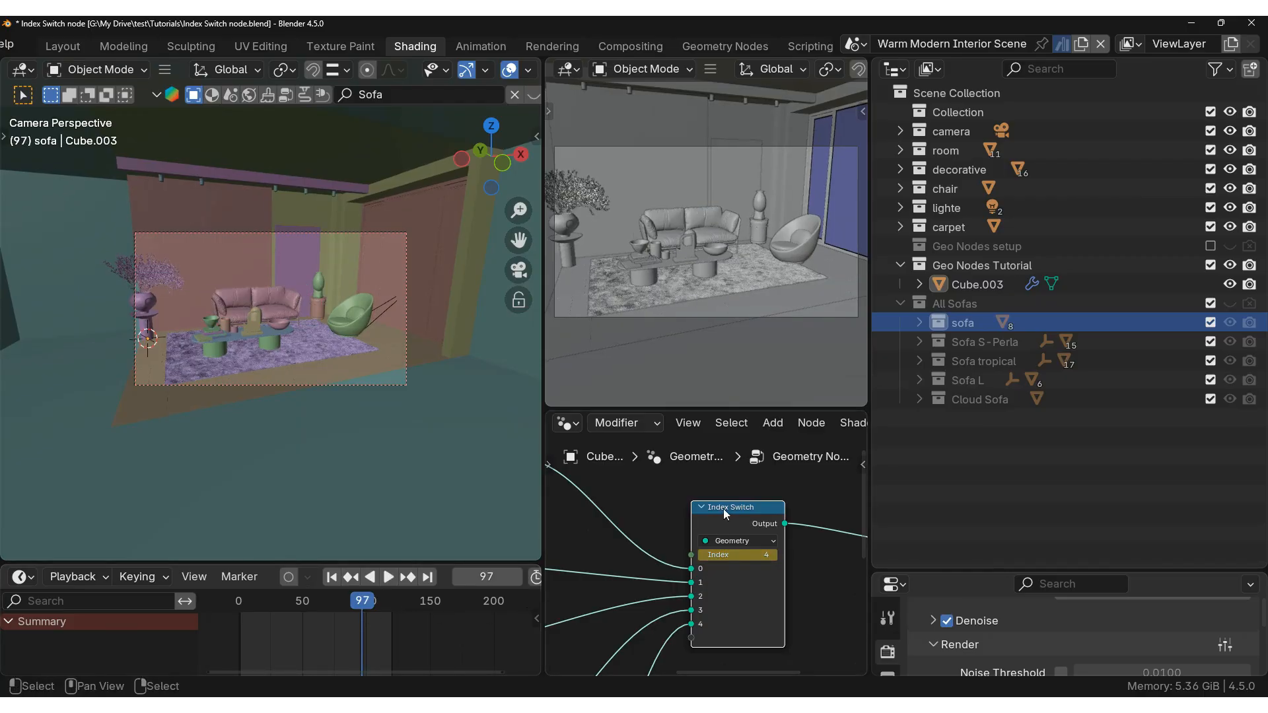
Select Cube.003, enlarge the Timeline, and set the interpolation of its Index keyframes to Linear
{"action": "left_click", "coordinate": [980, 287]}
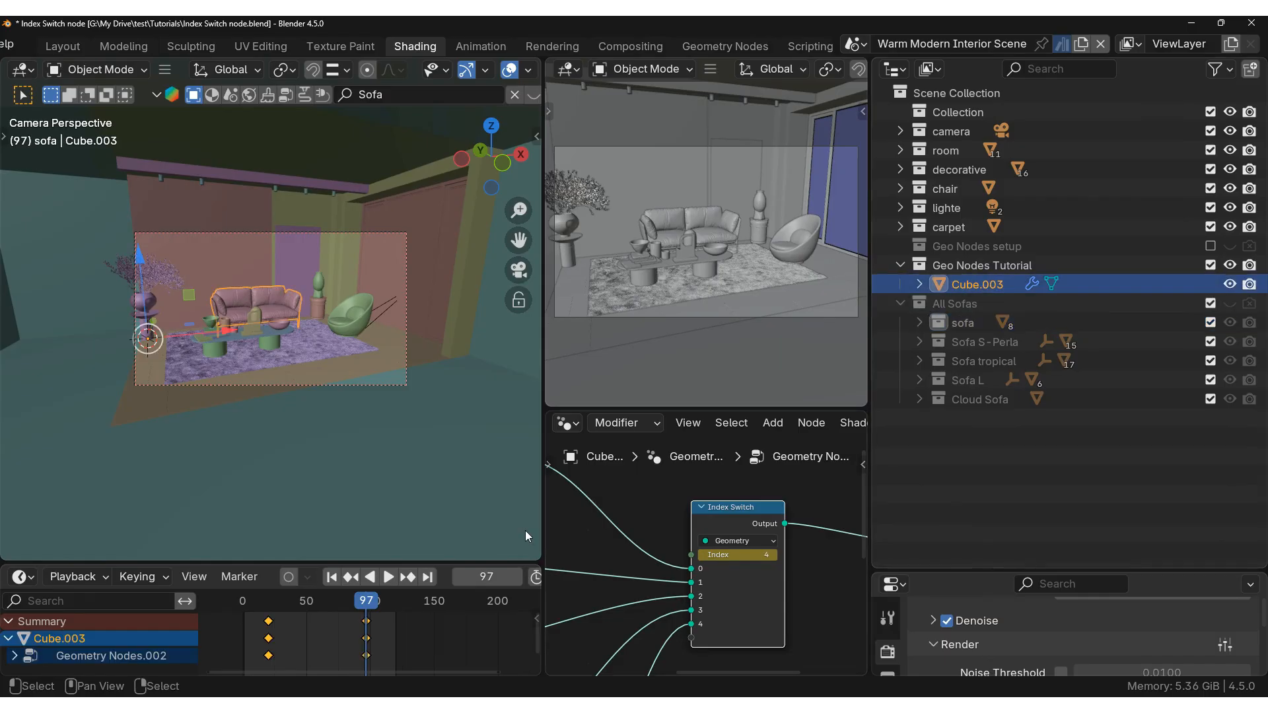
{"action": "left_click_drag", "start_coordinate": [294, 560], "coordinate": [296, 508]}
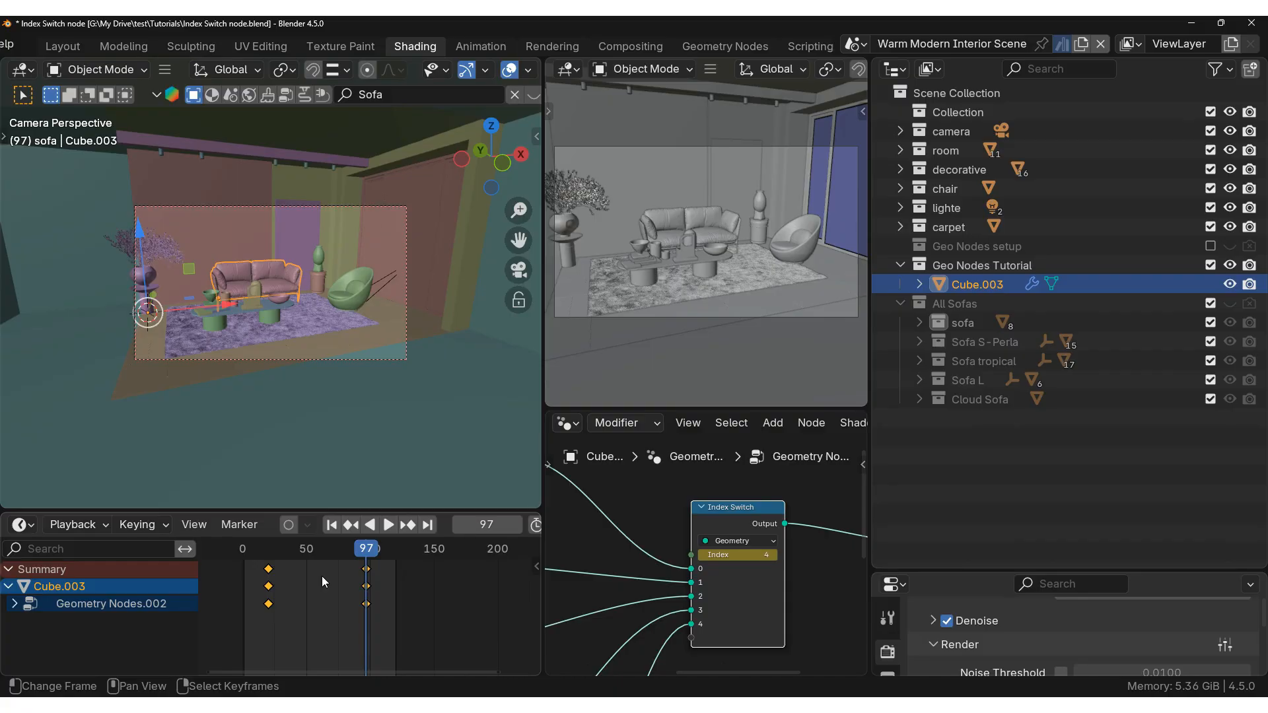
{"action": "key", "text": "t"}
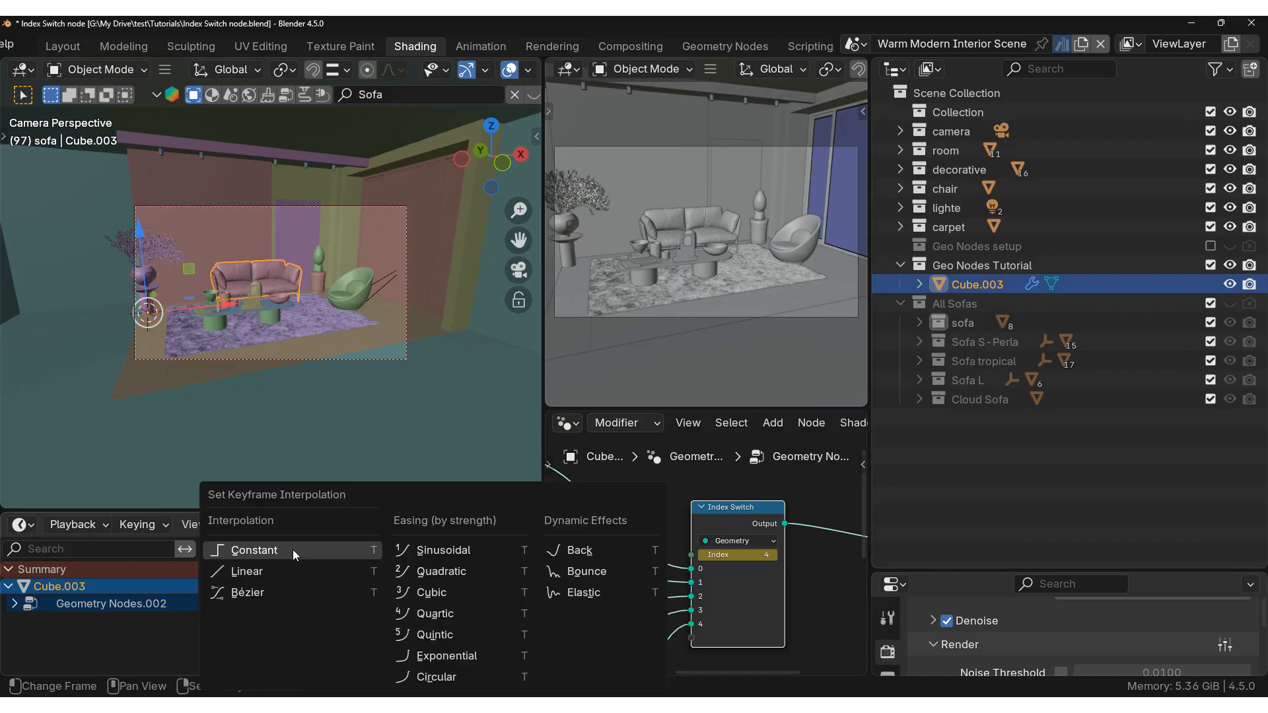
{"action": "left_click", "coordinate": [250, 572]}
Scrub back to the start of the timeline and play the animation to preview the sofa switching
{"action": "left_click_drag", "start_coordinate": [235, 554], "coordinate": [249, 554]}
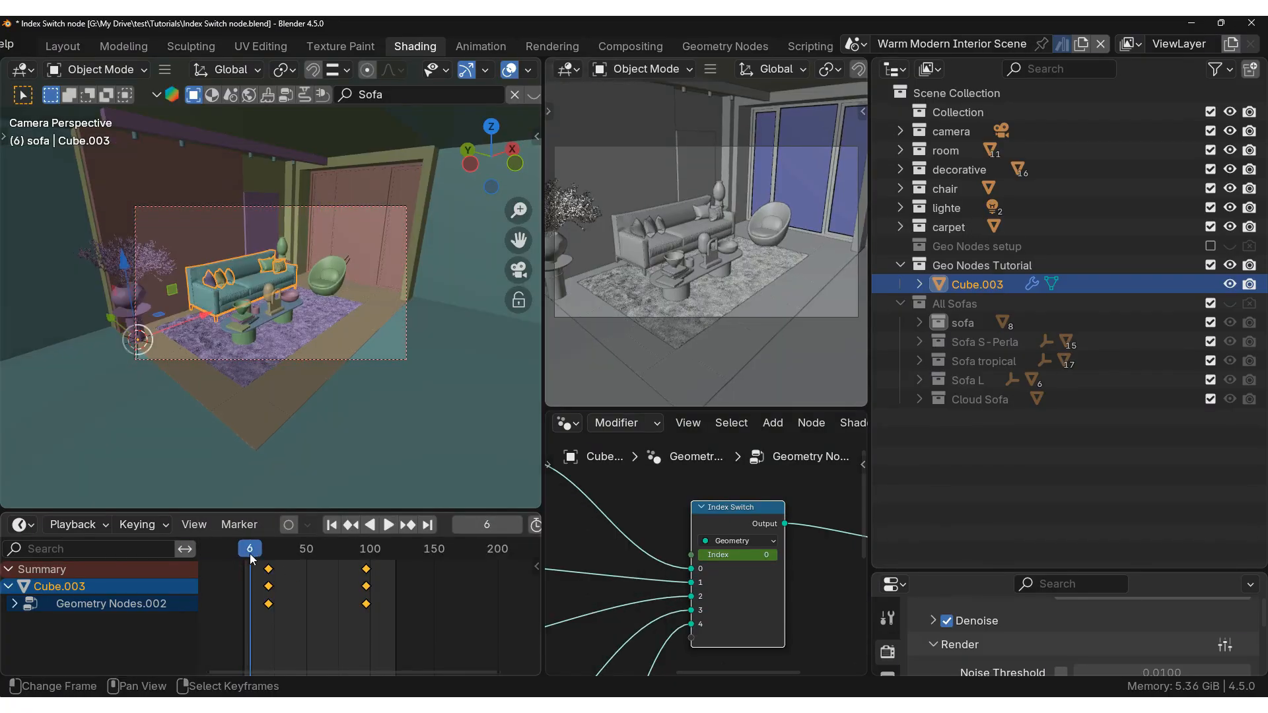
{"action": "left_click", "coordinate": [368, 524]}
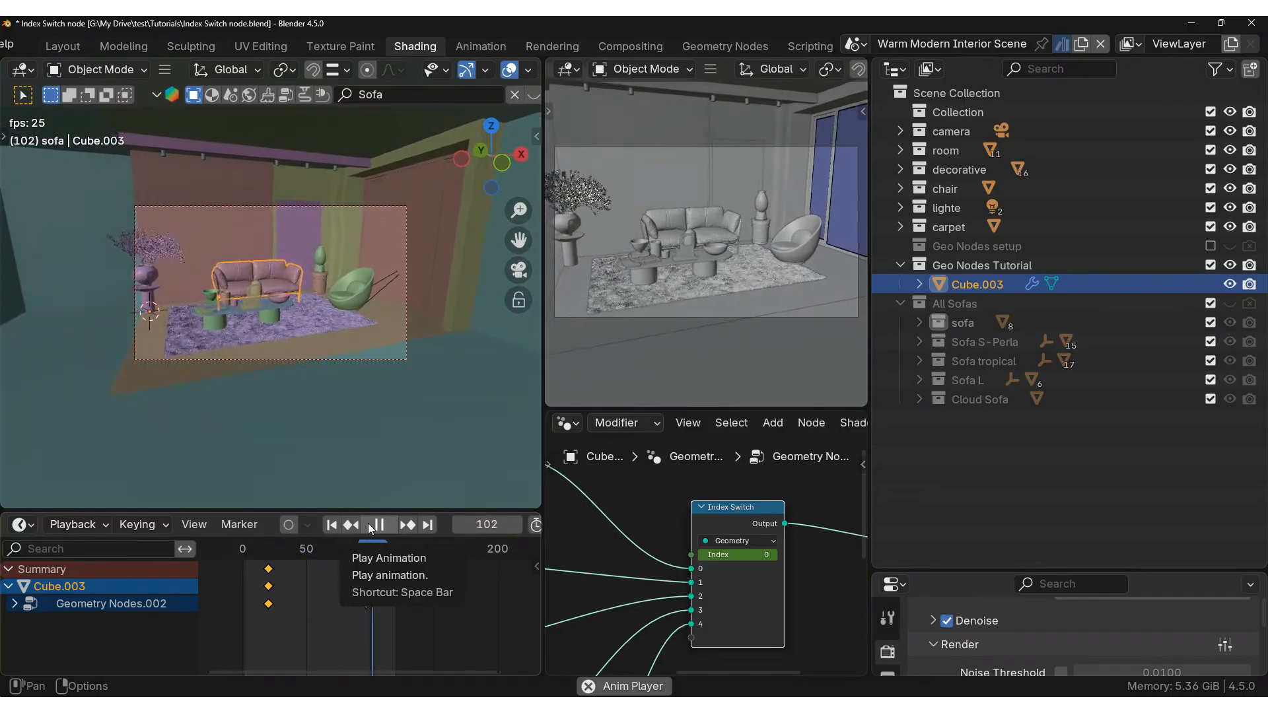
{"action": "left_click", "coordinate": [370, 526]}
Go to frame 56 and render it into Slot 5 in the Rendering workspace
{"action": "mouse_move", "coordinate": [394, 555]}
{"action": "left_mouse_down"}
{"action": "mouse_move", "coordinate": [286, 554]}
{"action": "mouse_move", "coordinate": [338, 559]}
{"action": "mouse_move", "coordinate": [296, 557]}
{"action": "mouse_move", "coordinate": [315, 558]}
{"action": "left_mouse_up"}
{"action": "left_click", "coordinate": [561, 47]}
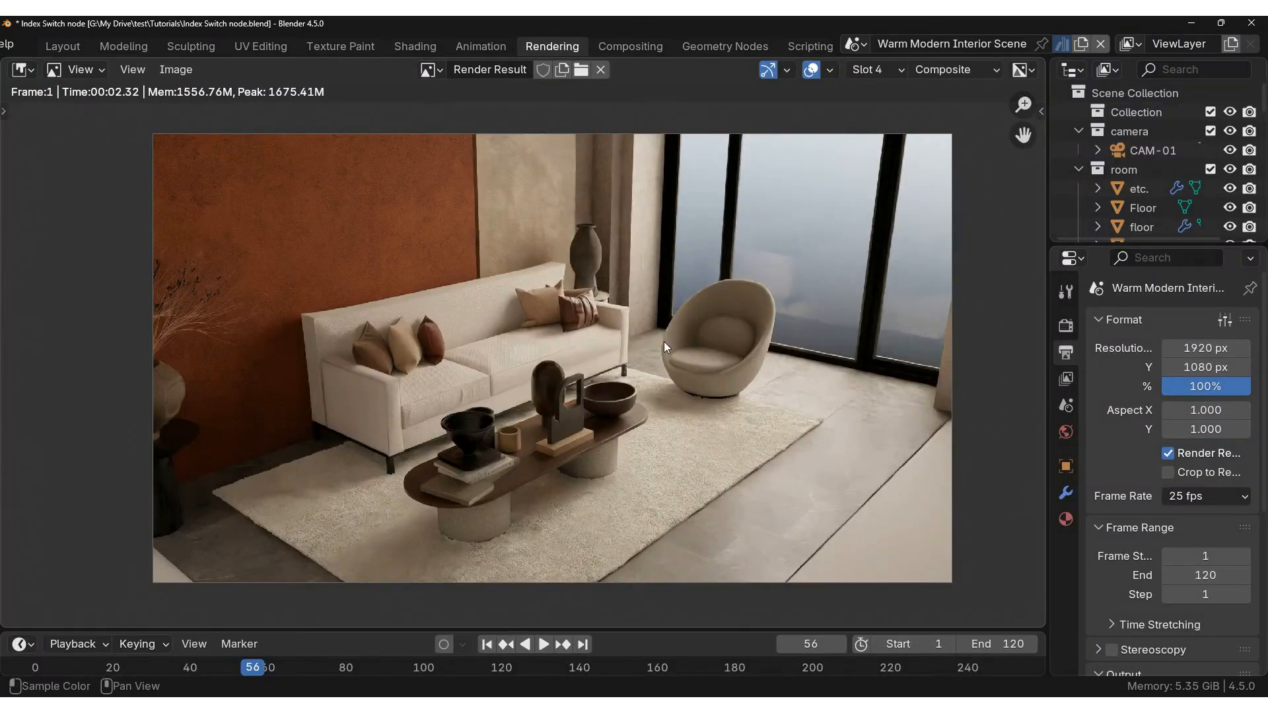
{"action": "key", "text": "F12"}
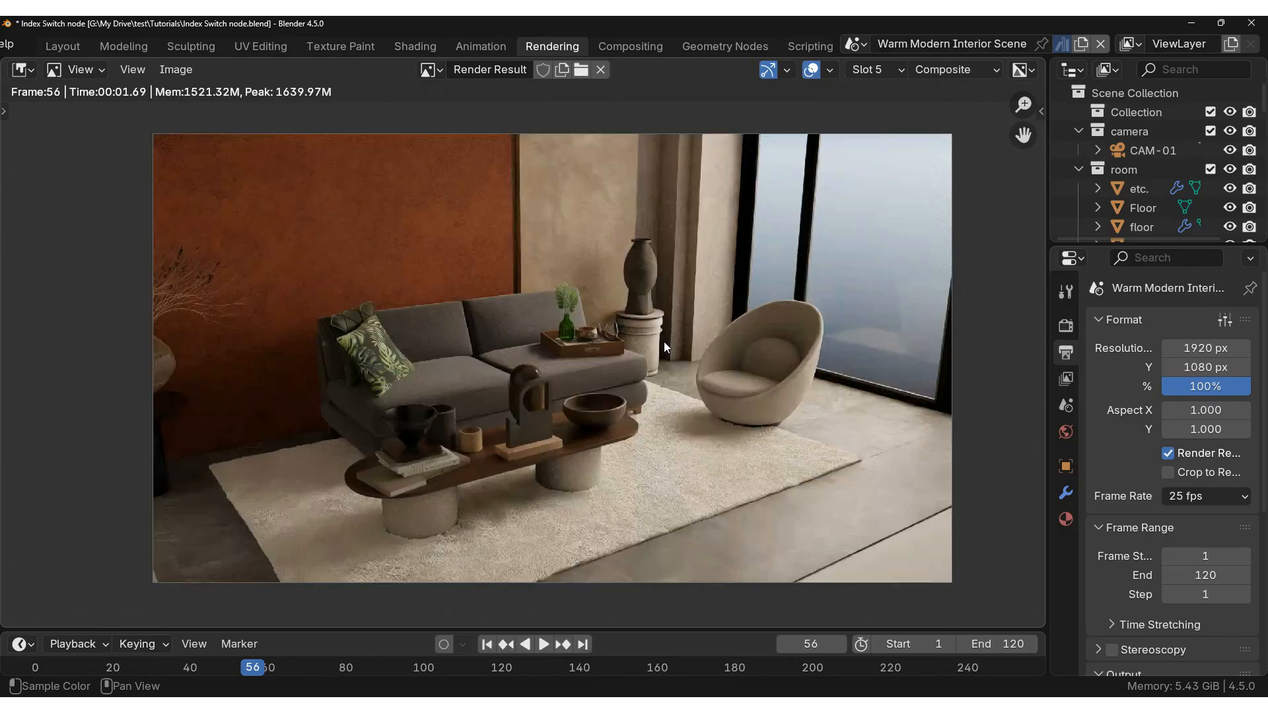
Return to the Shading workspace, widen the solid-shaded viewport and node editor, and open the Index Switch node's data type options
{"action": "left_click", "coordinate": [420, 46]}
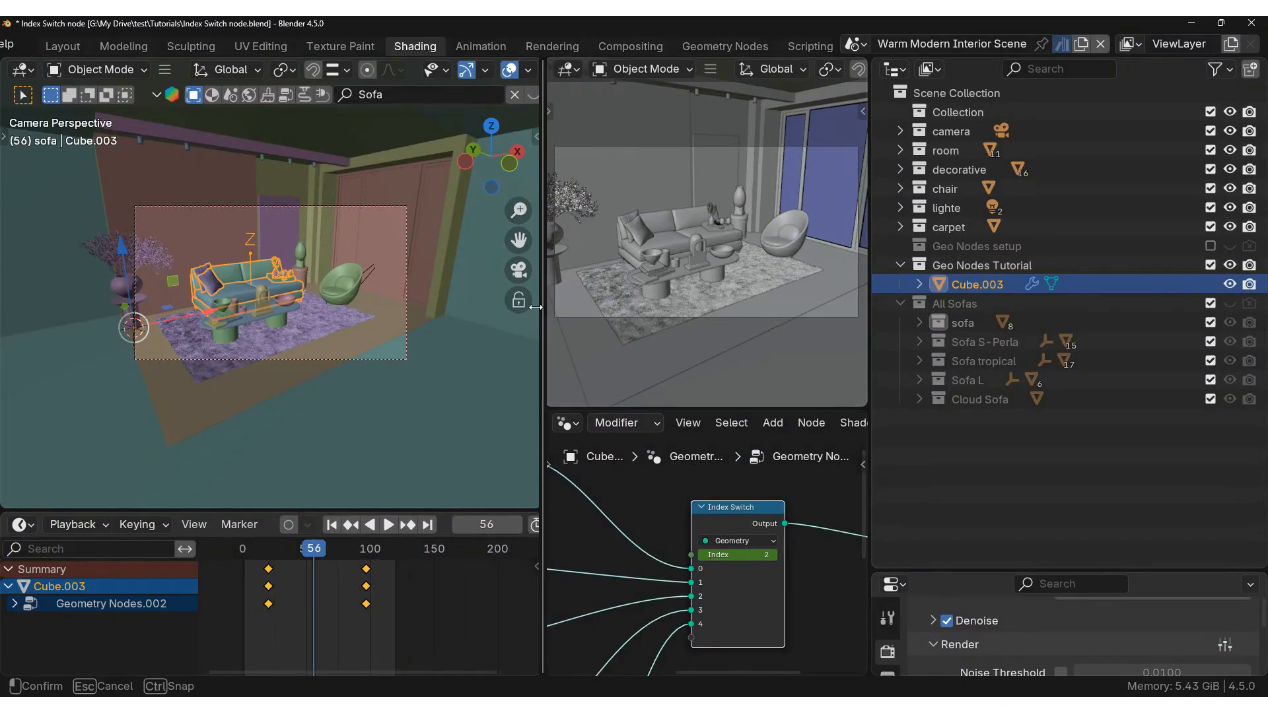
{"action": "left_click_drag", "start_coordinate": [542, 284], "coordinate": [428, 264]}
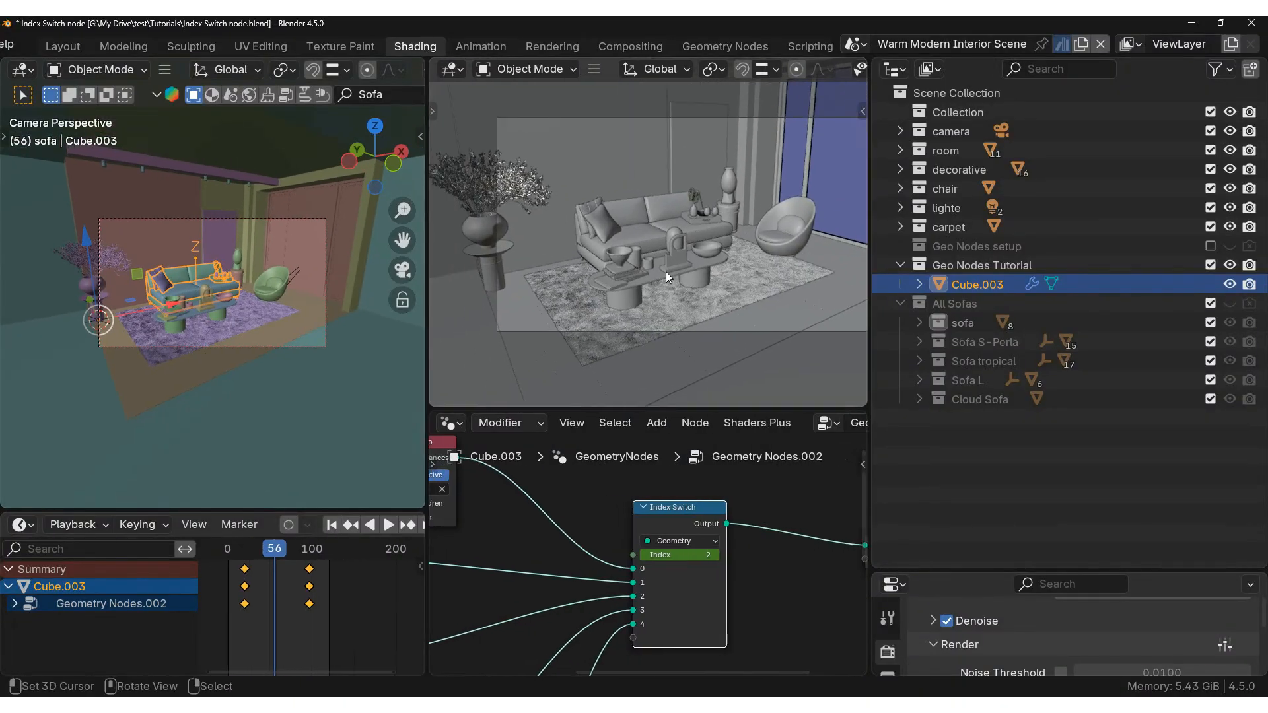
{"action": "scroll", "coordinate": [735, 519], "scroll_direction": "up", "scroll_amount": 2}
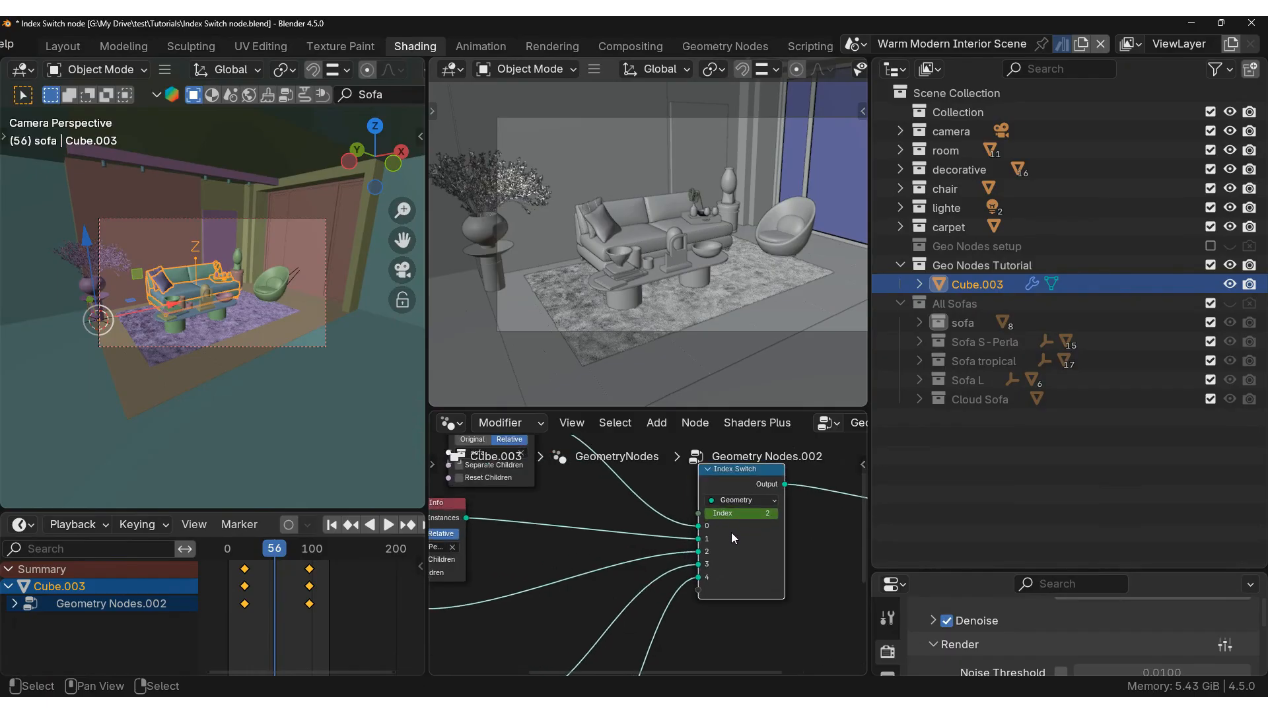
{"action": "middle_click_drag", "start_coordinate": [654, 584], "coordinate": [644, 544]}
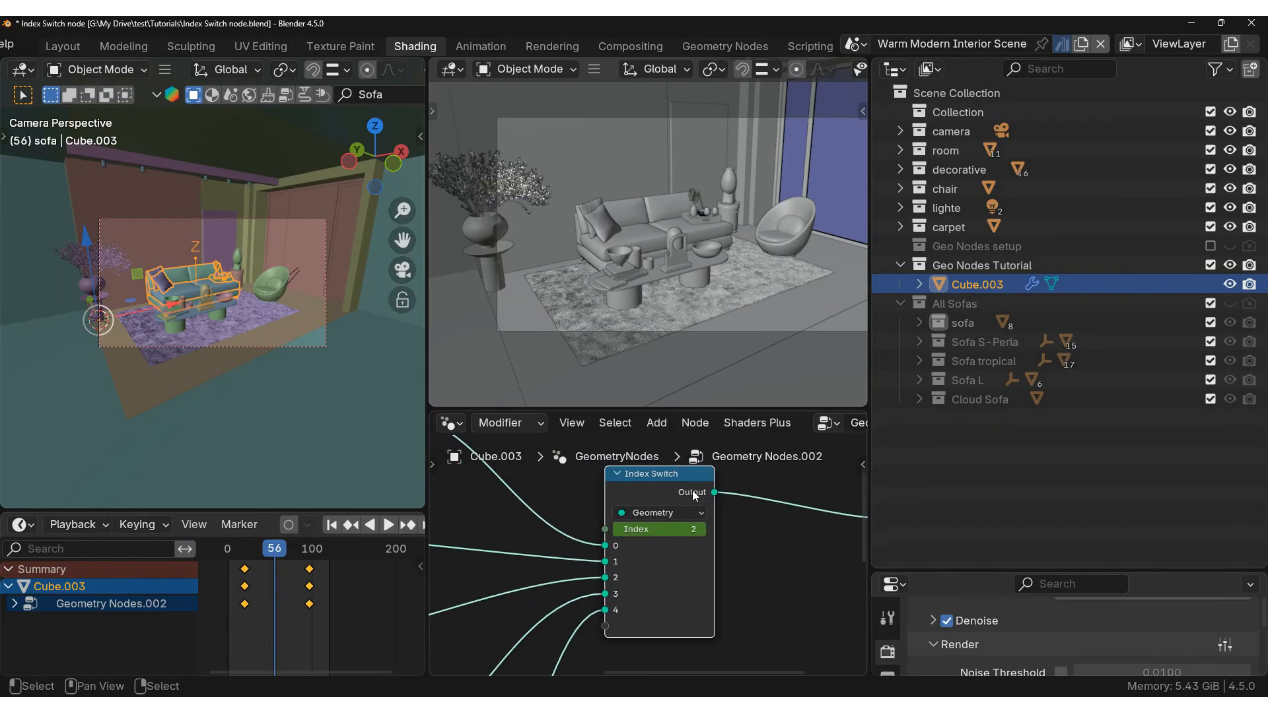
{"action": "scroll", "coordinate": [694, 496], "scroll_direction": "up", "scroll_amount": 2}
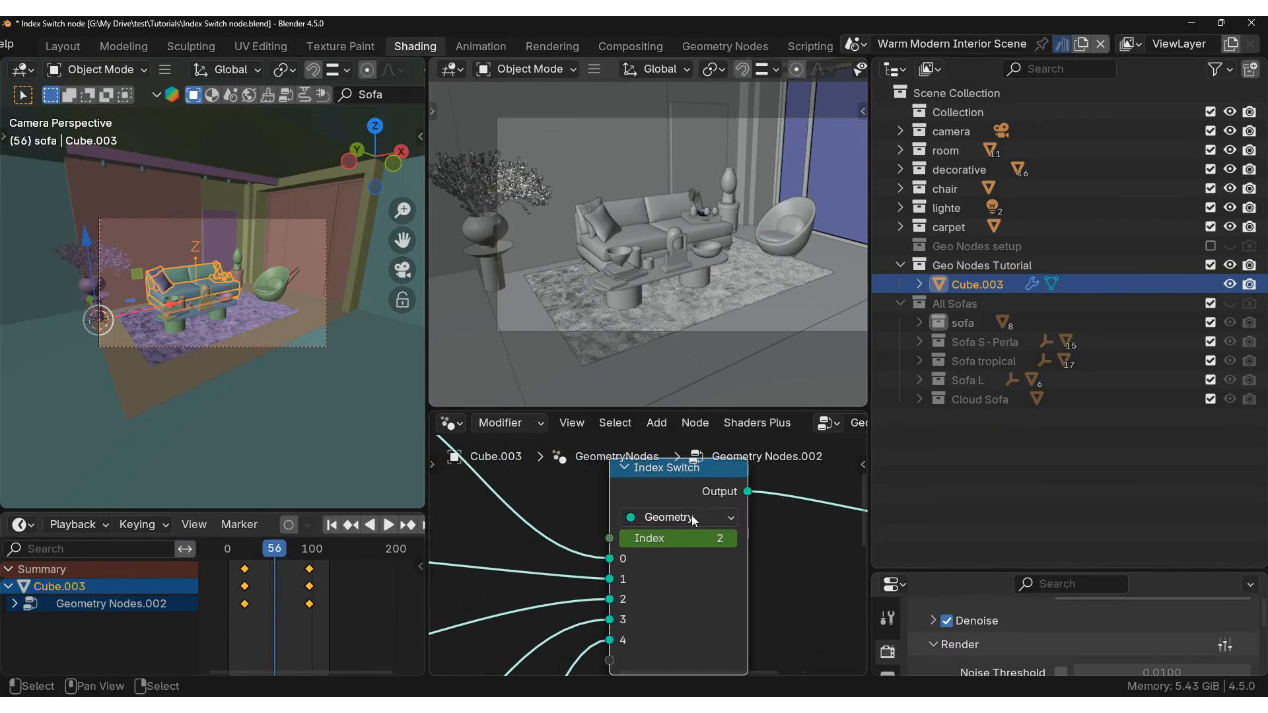
{"action": "left_click", "coordinate": [691, 519]}
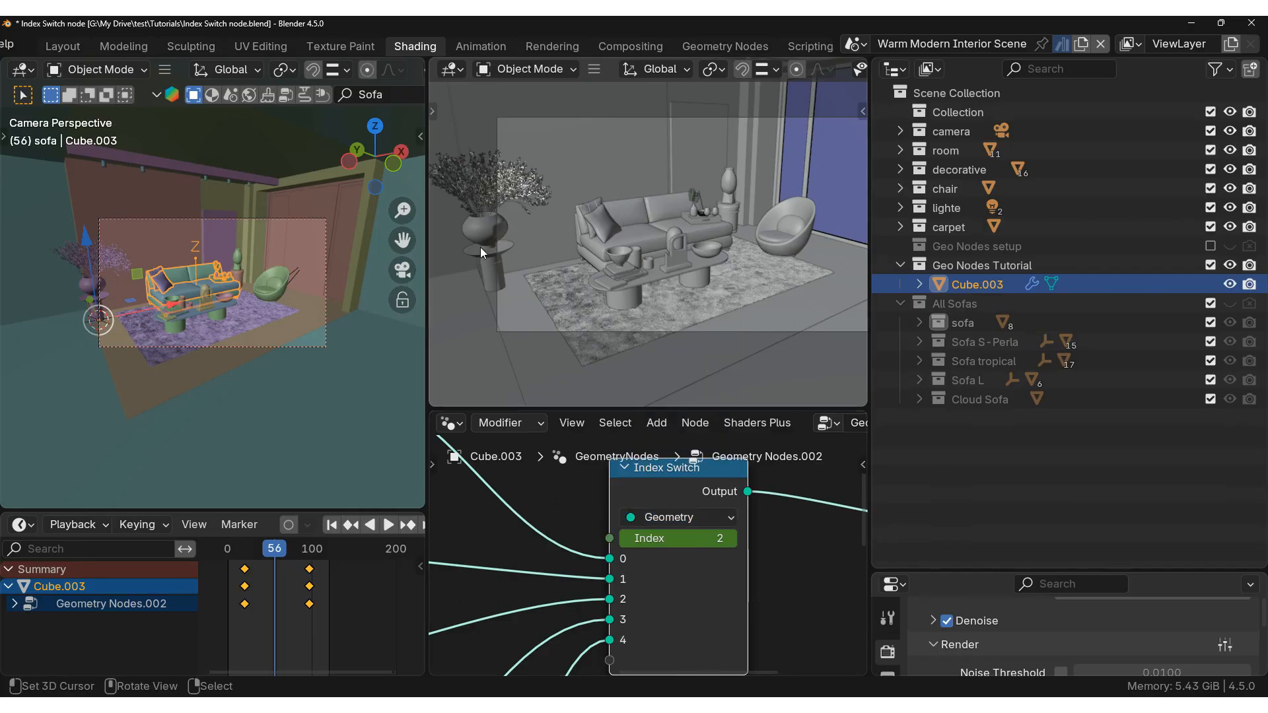
{"action": "key", "text": "ctrl+z"}
{"action": "key", "text": "ctrl+shift+z"}
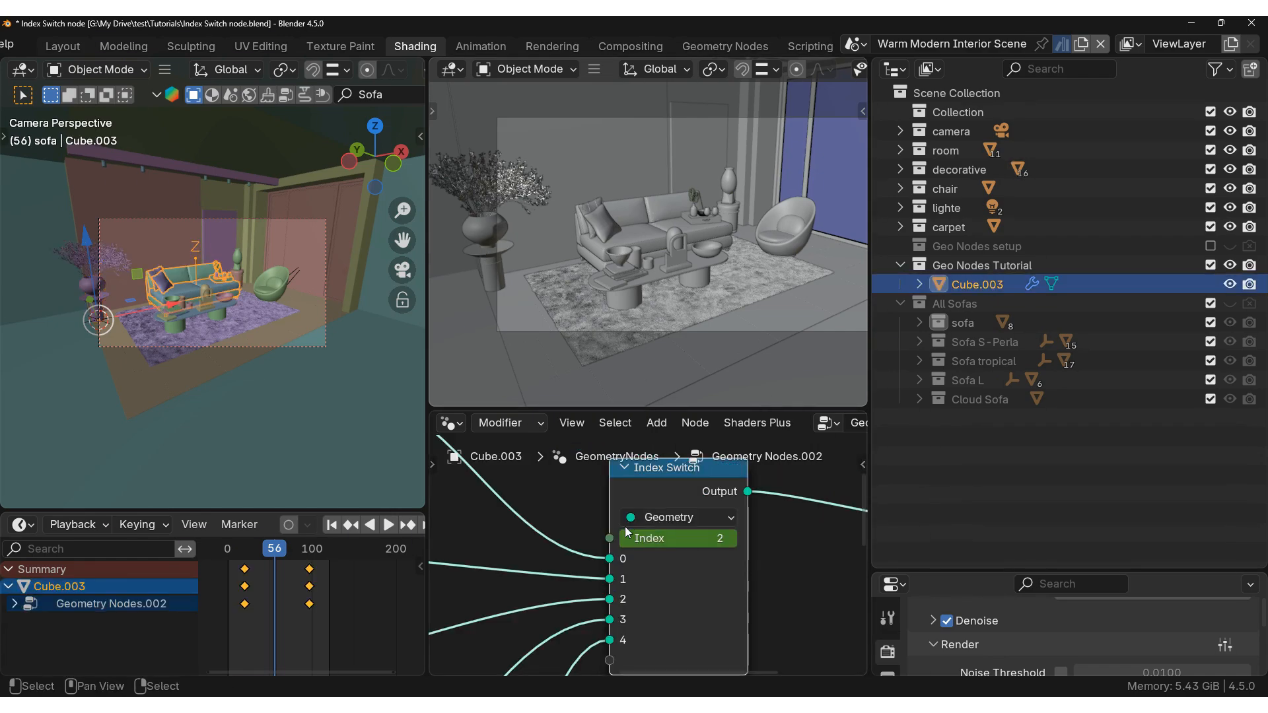
At frame 8, select the plant object decor-03 and move it slightly along its X axis, keeping its node setup in view
{"action": "left_click", "coordinate": [234, 555]}
{"action": "middle_click_drag", "start_coordinate": [522, 310], "coordinate": [525, 271]}
{"action": "left_click", "coordinate": [499, 278]}
{"action": "left_click_drag", "start_coordinate": [131, 303], "coordinate": [159, 301]}
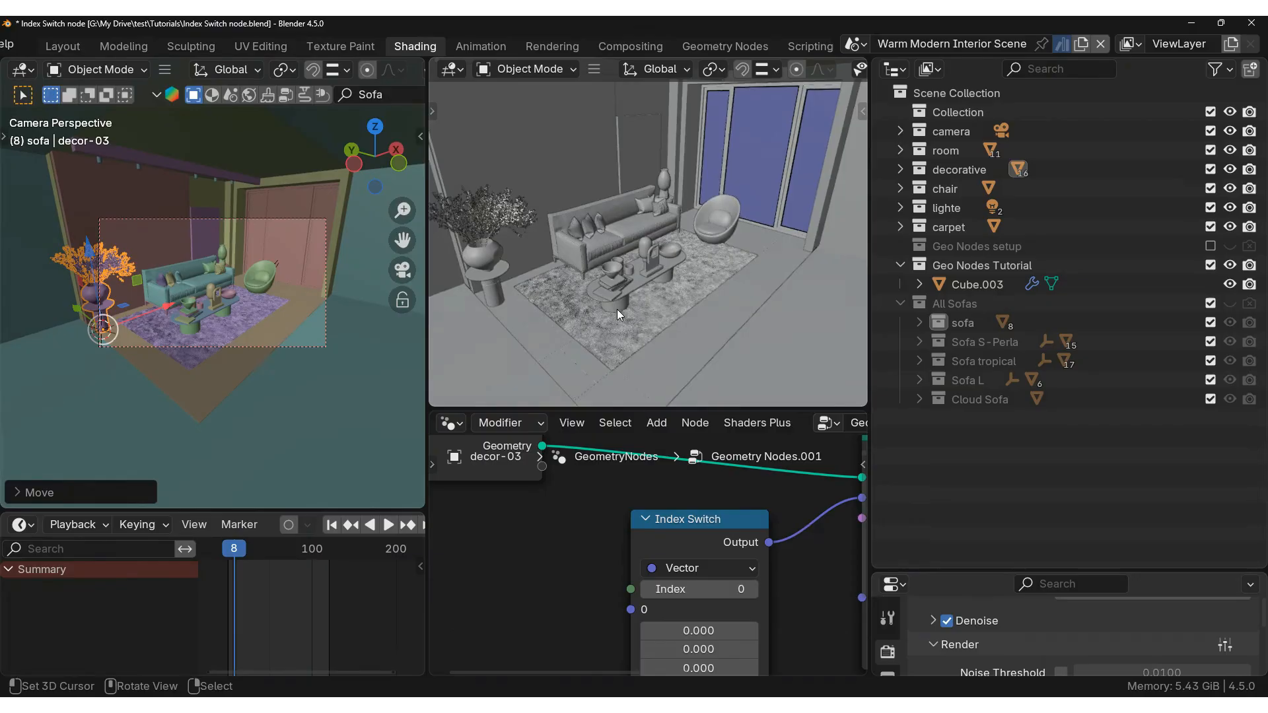
{"action": "scroll", "coordinate": [684, 513], "scroll_direction": "down", "scroll_amount": 3}
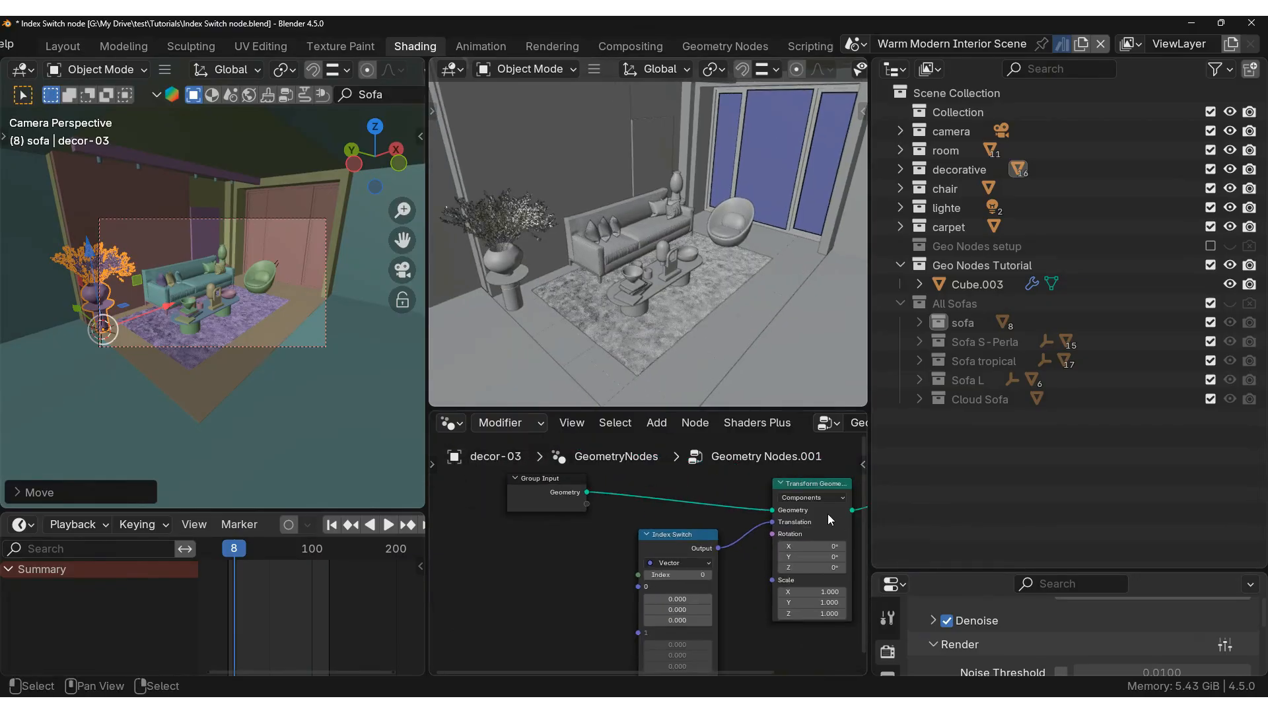
Delete the Transform Geometry and Index Switch nodes from decor-03's node tree and link Group Input's Geometry directly to Group Output
{"action": "middle_click_drag", "start_coordinate": [738, 510], "coordinate": [671, 514]}
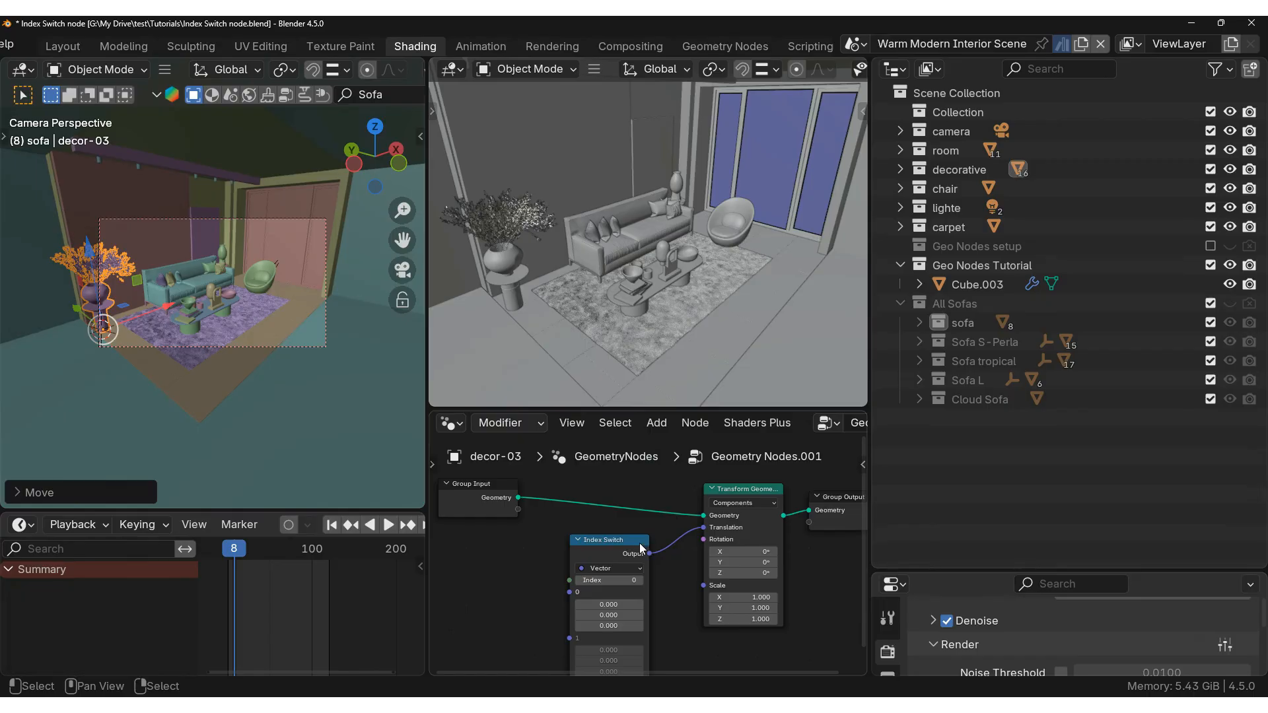
{"action": "left_click", "coordinate": [750, 490]}
{"action": "key", "text": "x"}
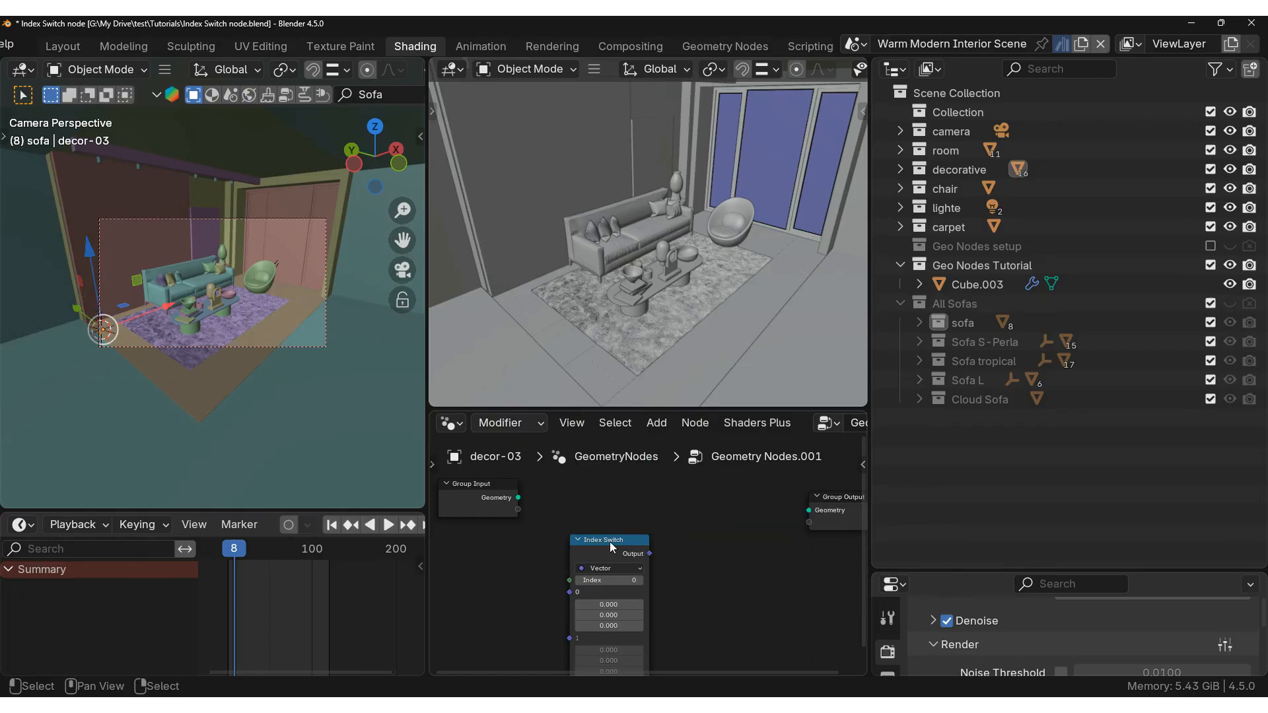
{"action": "key", "text": "x"}
{"action": "left_click_drag", "start_coordinate": [518, 497], "coordinate": [809, 509]}
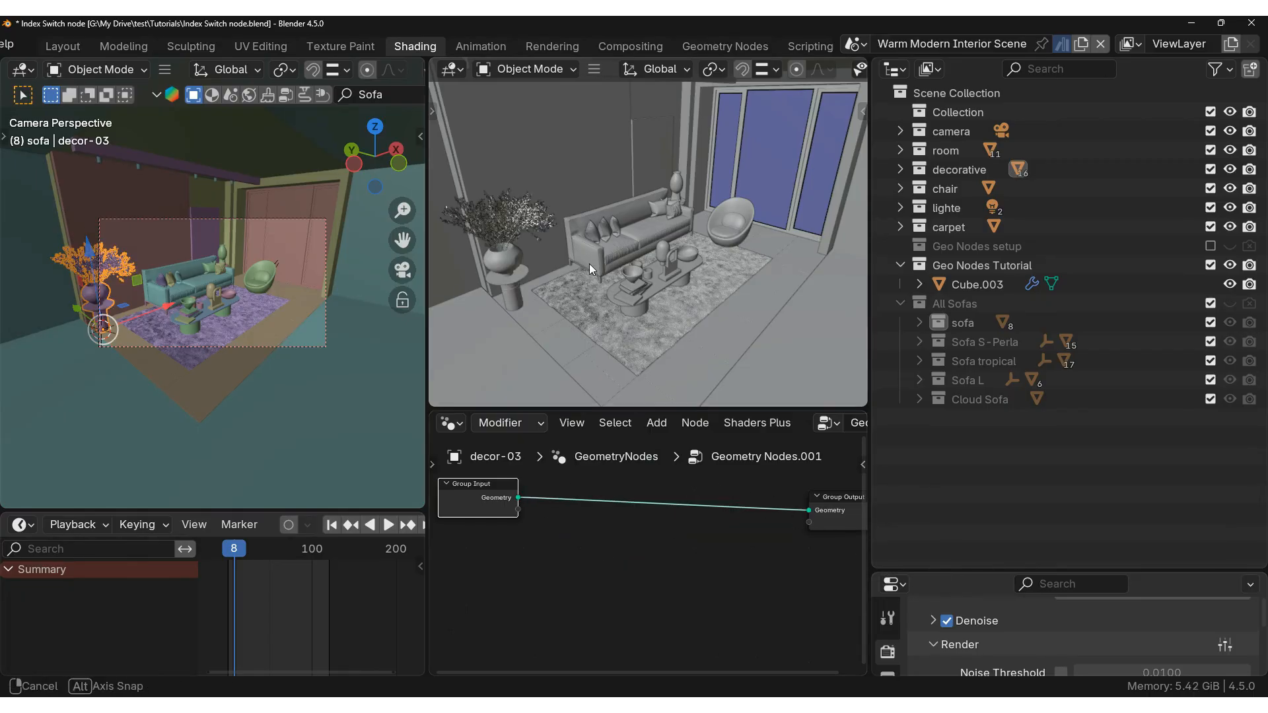
Add a Transform Geometry node on the link between Group Input and Group Output
{"action": "middle_click_drag", "start_coordinate": [589, 264], "coordinate": [587, 252]}
{"action": "middle_click_drag", "start_coordinate": [688, 486], "coordinate": [704, 492]}
{"action": "left_click_drag", "start_coordinate": [509, 497], "coordinate": [506, 514]}
{"action": "key", "text": "shift+a"}
{"action": "mouse_move", "coordinate": [734, 549]}
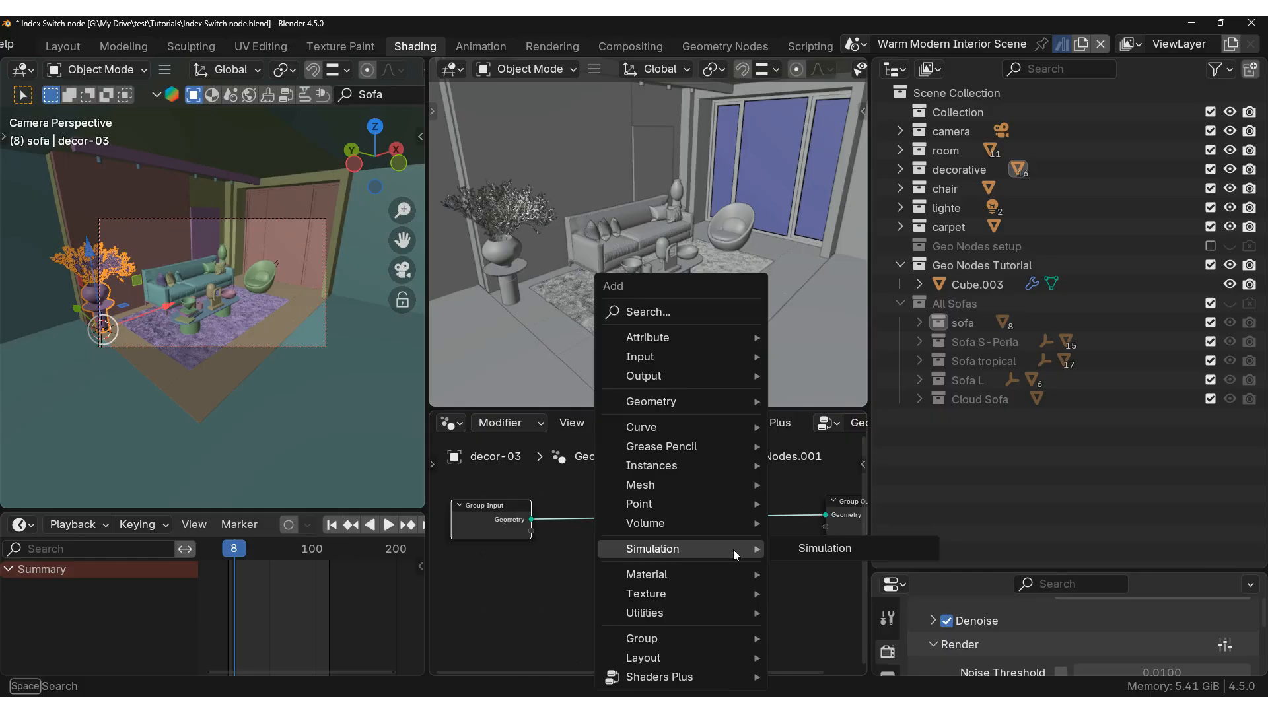
{"action": "type", "text": "trans"}
{"action": "key", "text": "Return"}
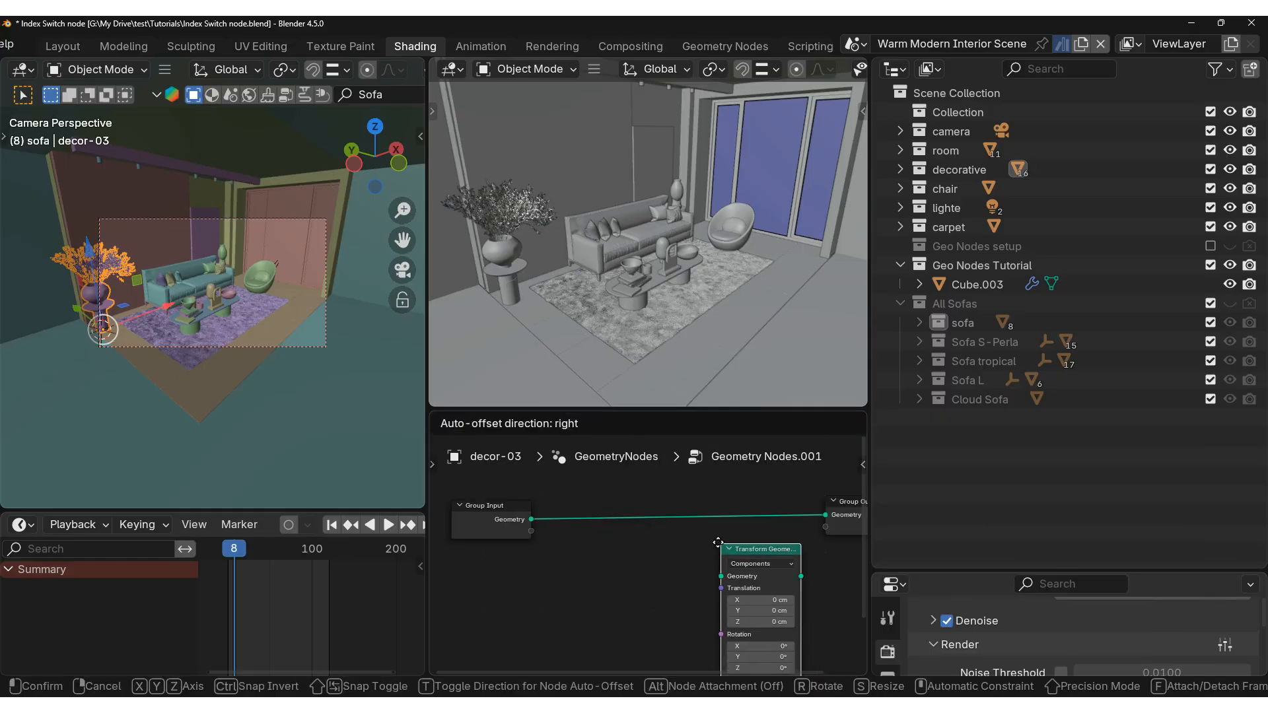
{"action": "left_click", "coordinate": [703, 485]}
Add an Index Switch node of type Vector feeding the Translation input of Transform Geometry
{"action": "scroll", "coordinate": [707, 488], "scroll_direction": "up", "scroll_amount": 2}
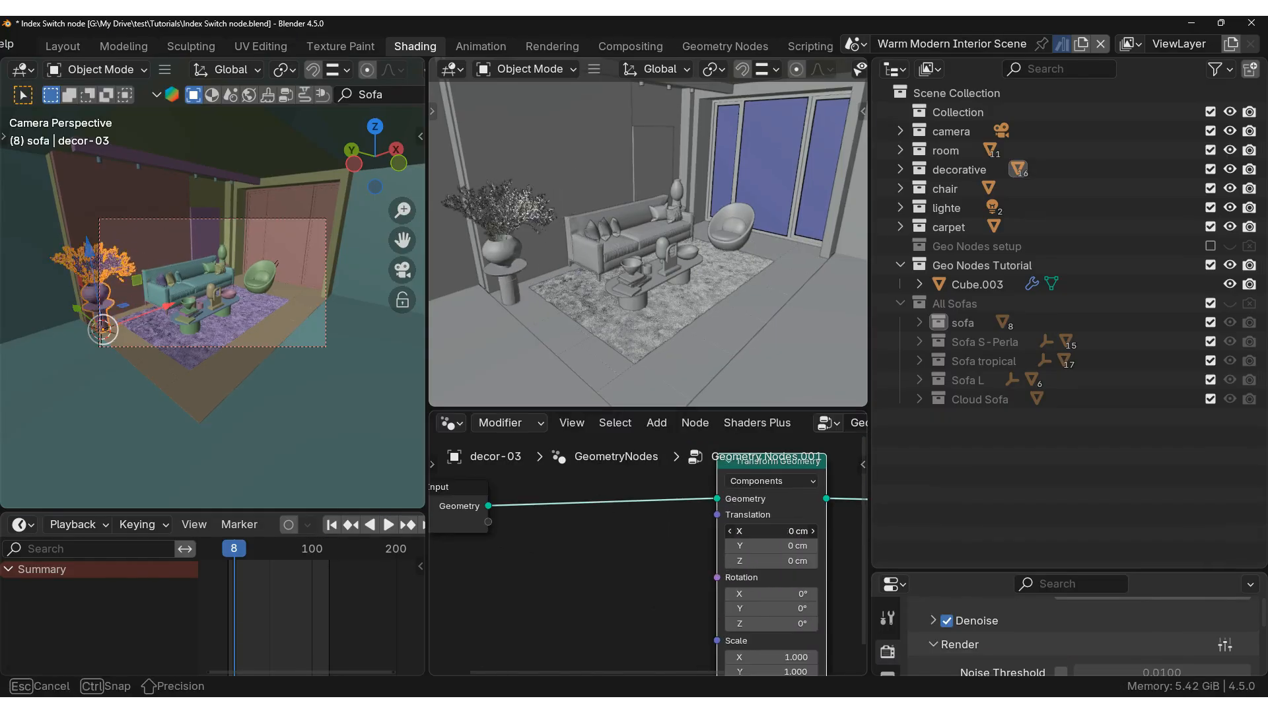
{"action": "scroll", "coordinate": [660, 535], "scroll_direction": "down", "scroll_amount": 1}
{"action": "scroll", "coordinate": [744, 502], "scroll_direction": "up", "scroll_amount": 3}
{"action": "left_click_drag", "start_coordinate": [773, 515], "coordinate": [711, 560]}
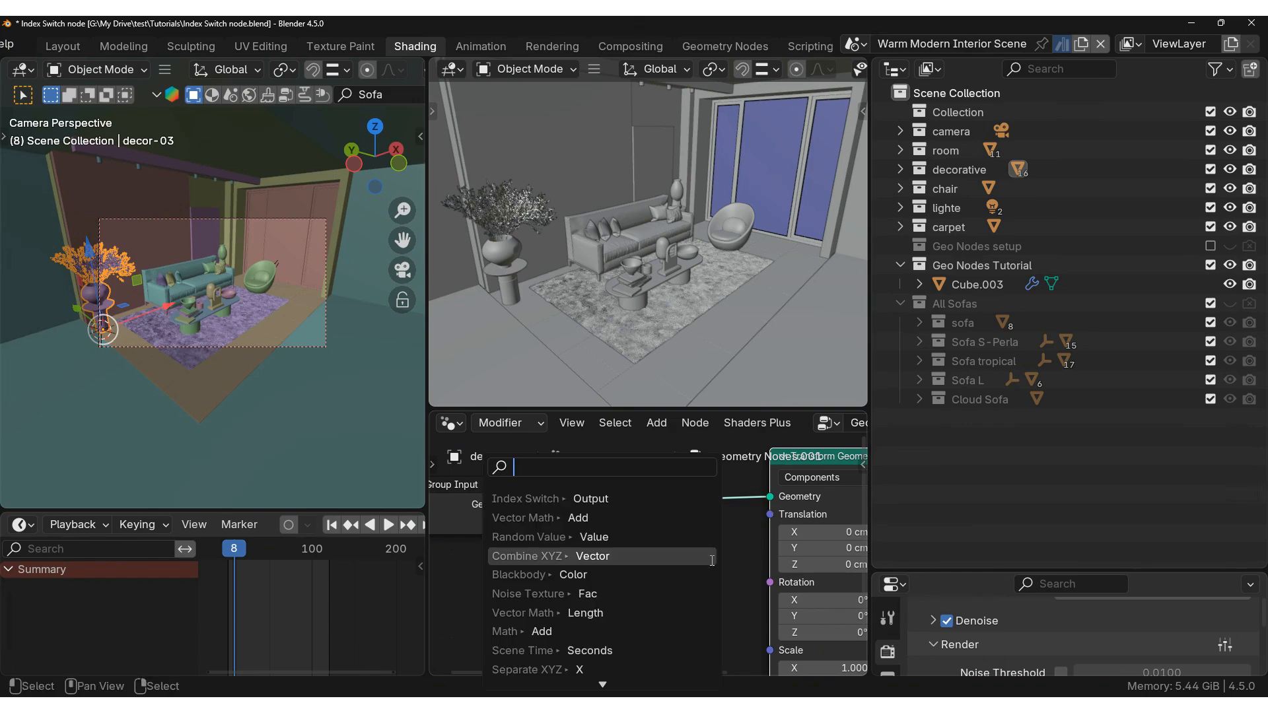
{"action": "type", "text": "inde"}
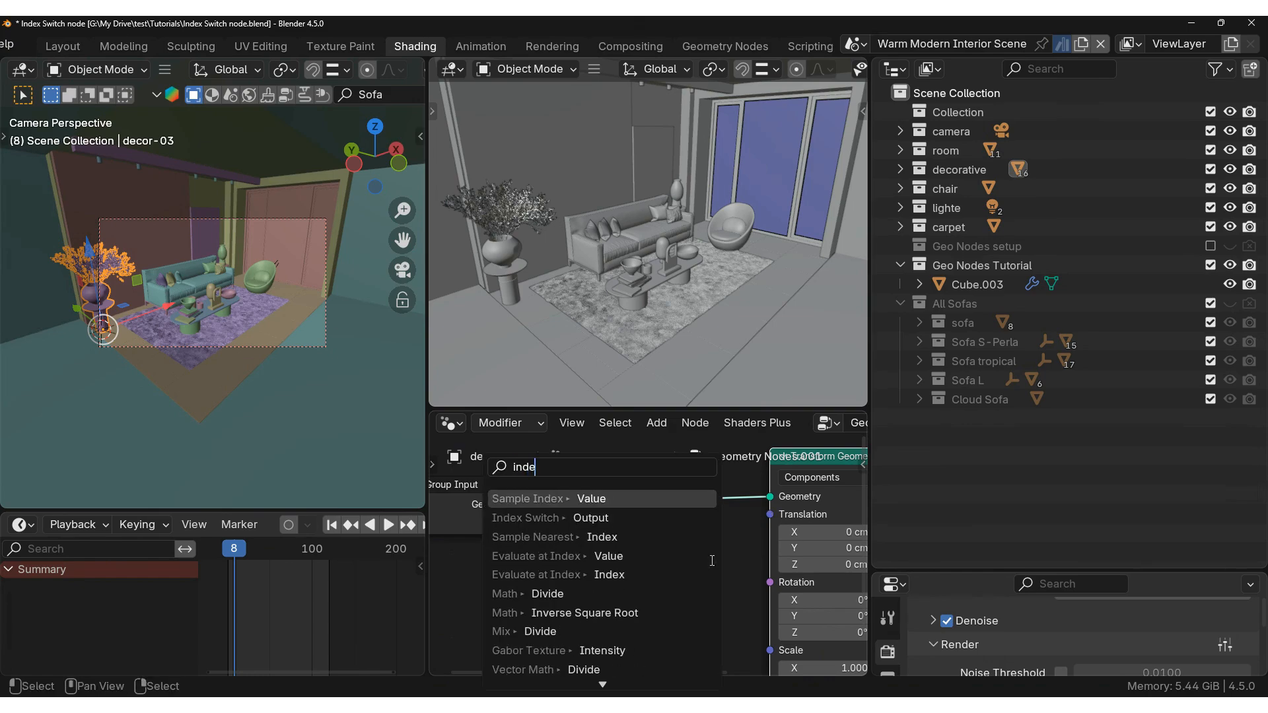
{"action": "key", "text": "Down"}
{"action": "key", "text": "Return"}
{"action": "left_click", "coordinate": [701, 560]}
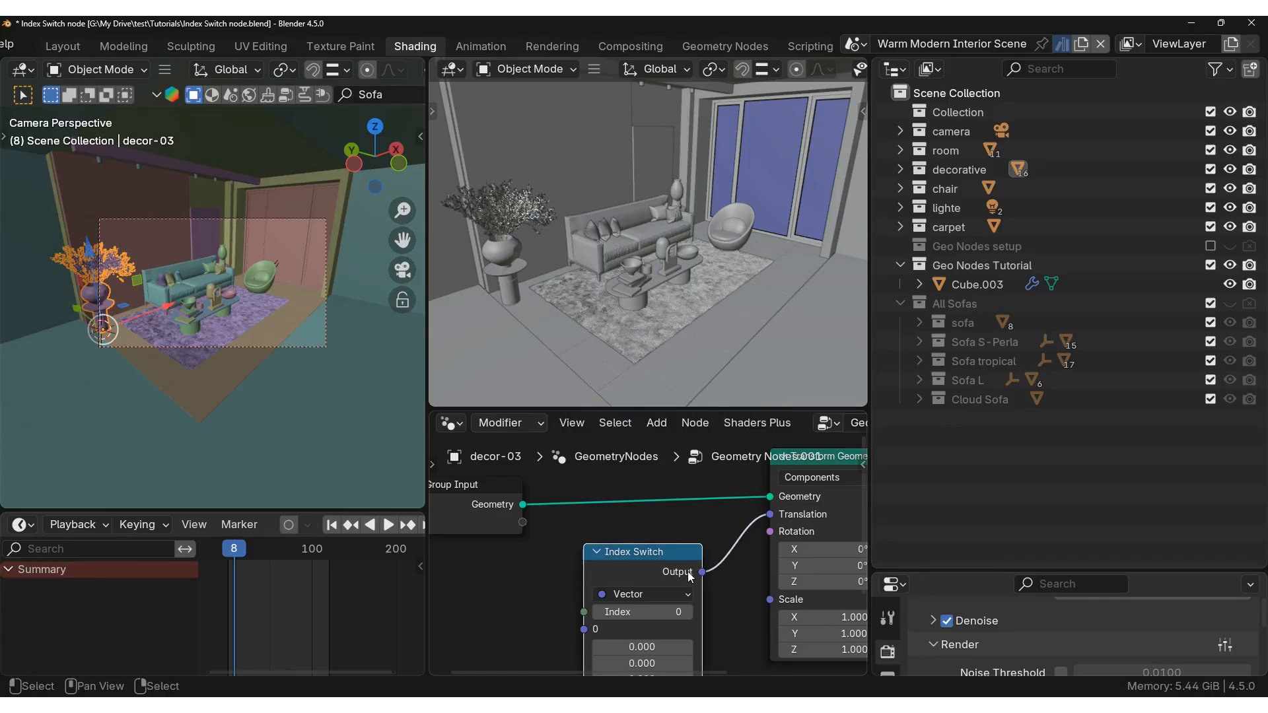
Set the X value of the Index Switch's item 0 to 1.050 to shift the plant
{"action": "left_click", "coordinate": [629, 594]}
{"action": "middle_click_drag", "start_coordinate": [592, 580], "coordinate": [565, 505]}
{"action": "scroll", "coordinate": [556, 651], "scroll_direction": "down", "scroll_amount": 2}
{"action": "middle_click_drag", "start_coordinate": [556, 653], "coordinate": [622, 603]}
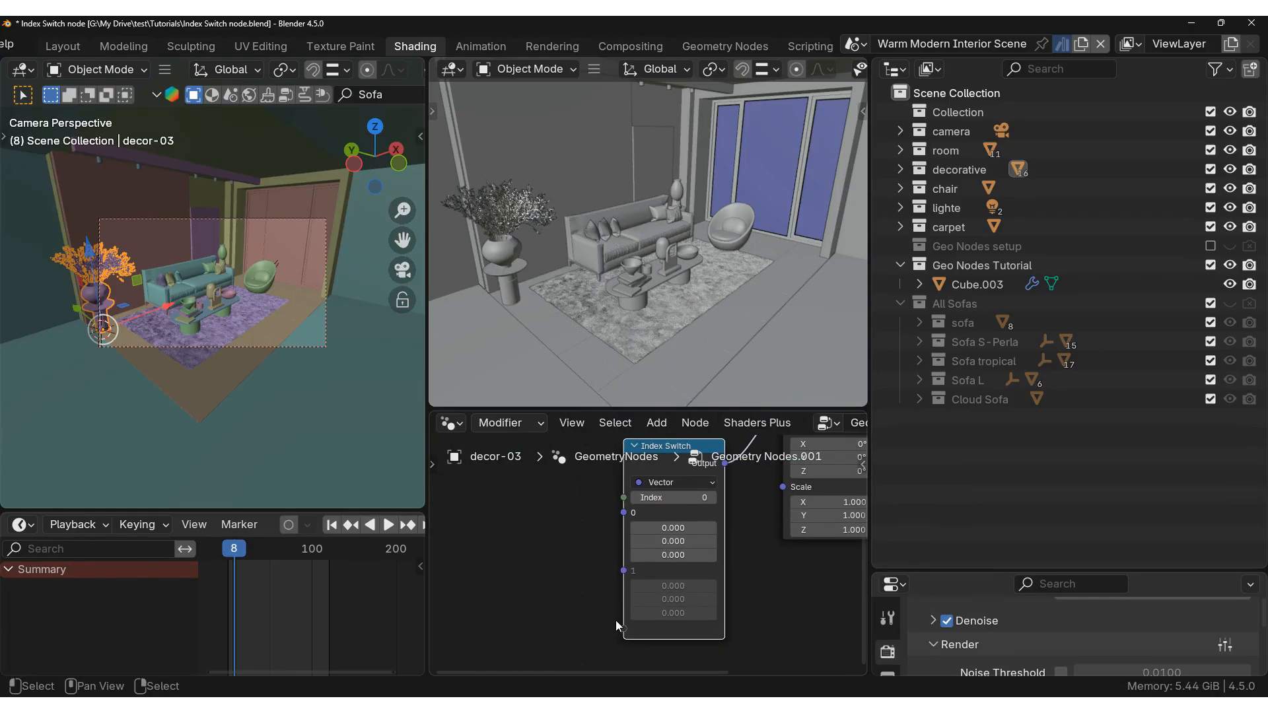
{"action": "scroll", "coordinate": [634, 561], "scroll_direction": "up", "scroll_amount": 2}
{"action": "left_click_drag", "start_coordinate": [643, 559], "coordinate": [719, 559]}
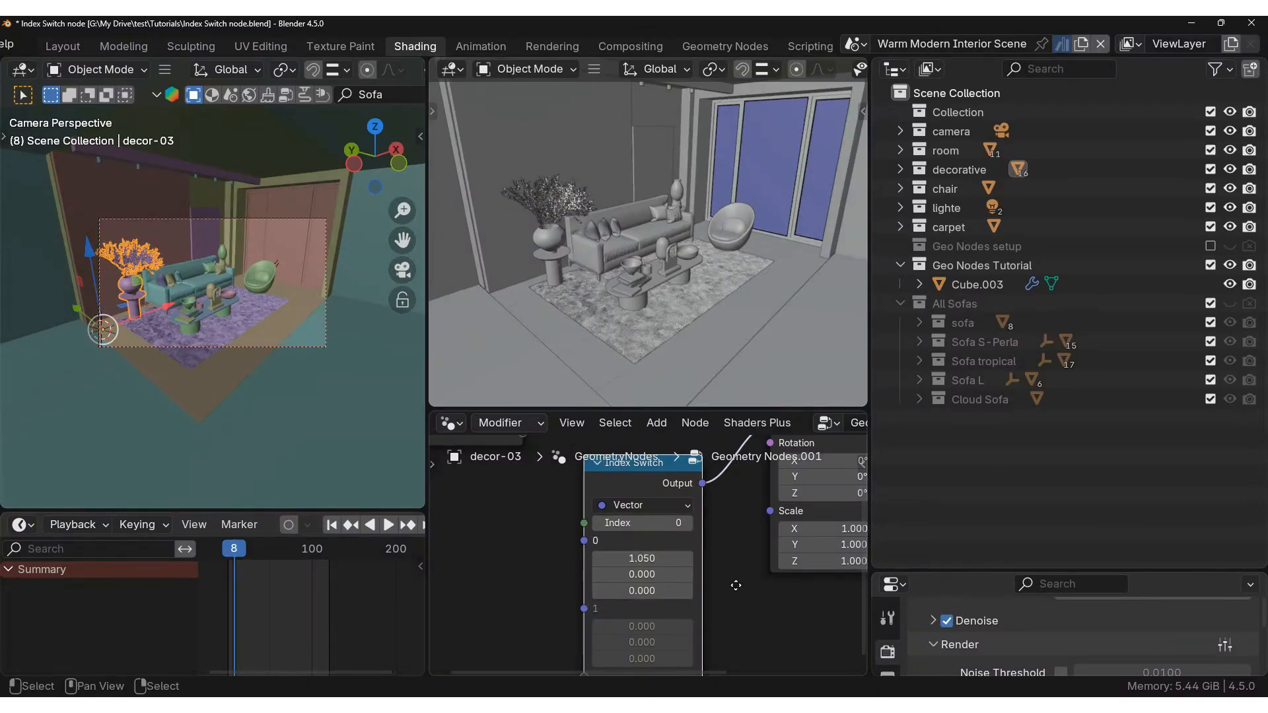
{"action": "middle_click_drag", "start_coordinate": [737, 589], "coordinate": [738, 535]}
{"action": "left_click_drag", "start_coordinate": [642, 572], "coordinate": [687, 572]}
{"action": "key", "text": "Escape"}
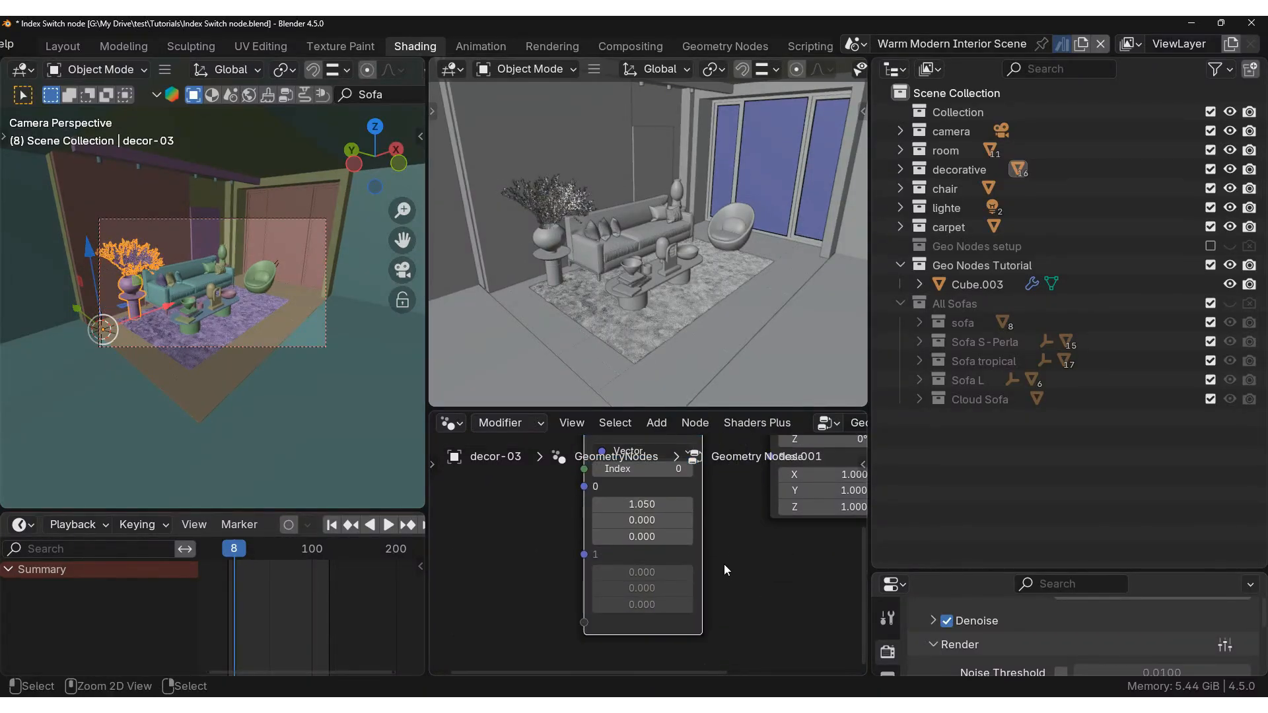
Select the sofa object Cube.003, move the timeline to frame 36, and reselect the plant decor-03
{"action": "middle_click_drag", "start_coordinate": [706, 541], "coordinate": [660, 611]}
{"action": "left_click", "coordinate": [194, 288]}
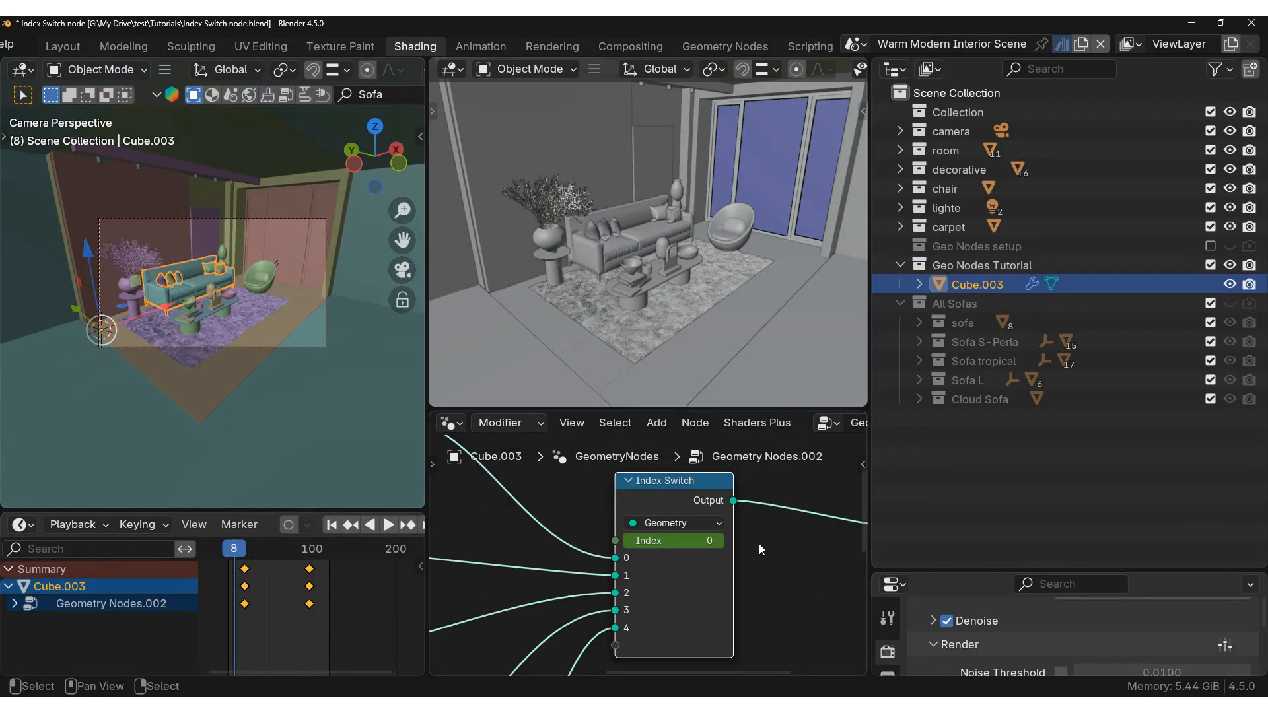
{"action": "left_click_drag", "start_coordinate": [234, 550], "coordinate": [258, 556]}
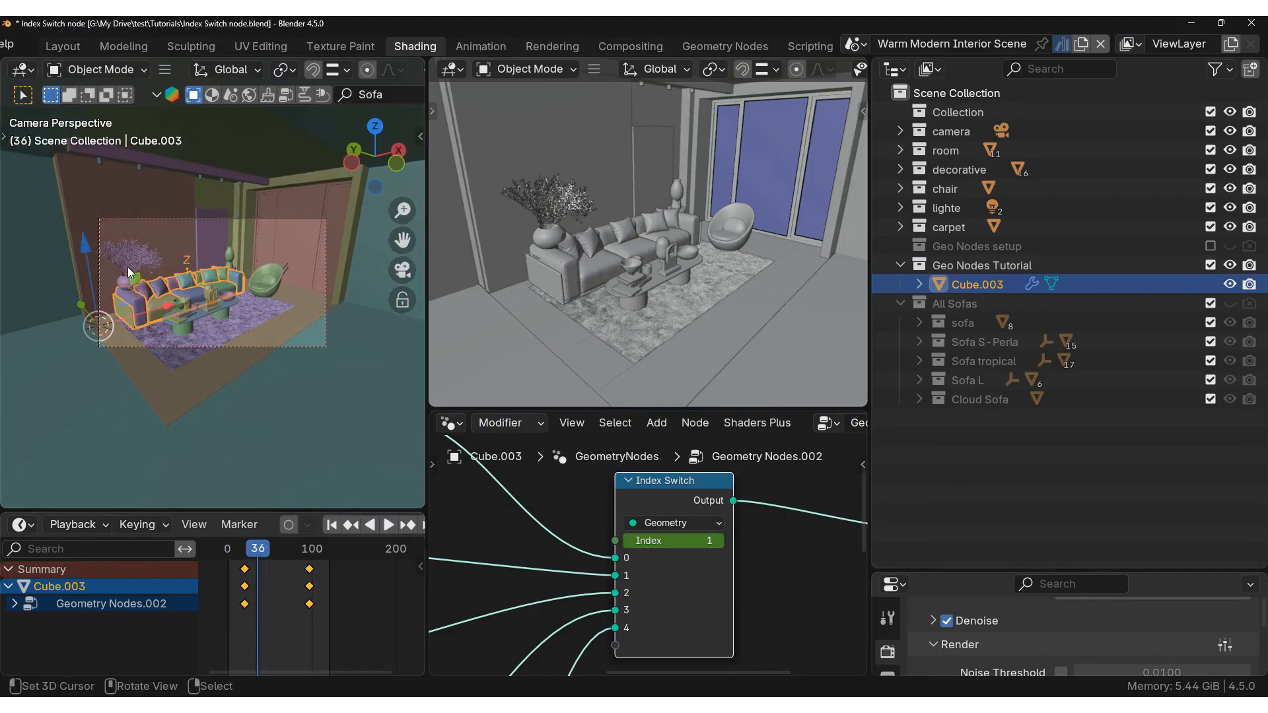
{"action": "left_click", "coordinate": [127, 297]}
Try an X value of 1.900 for item 1 of the plant's Index Switch
{"action": "middle_click_drag", "start_coordinate": [614, 620], "coordinate": [635, 561]}
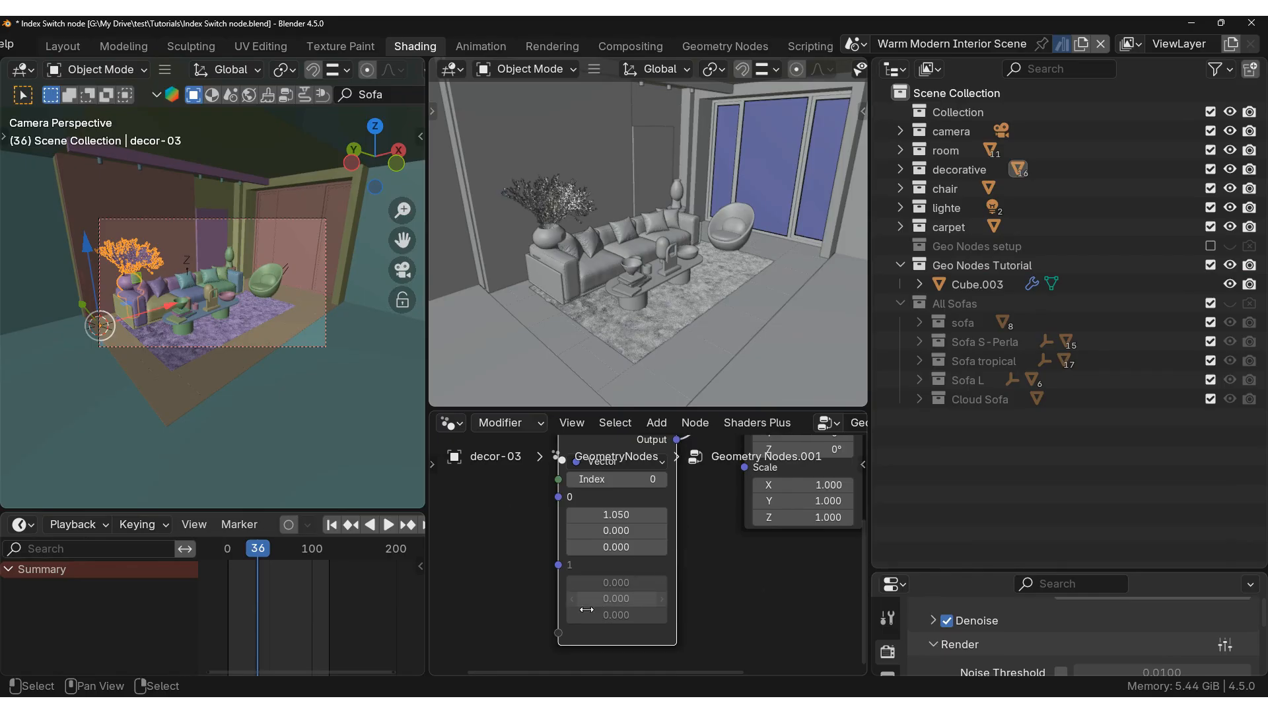
{"action": "left_click_drag", "start_coordinate": [641, 580], "coordinate": [686, 586]}
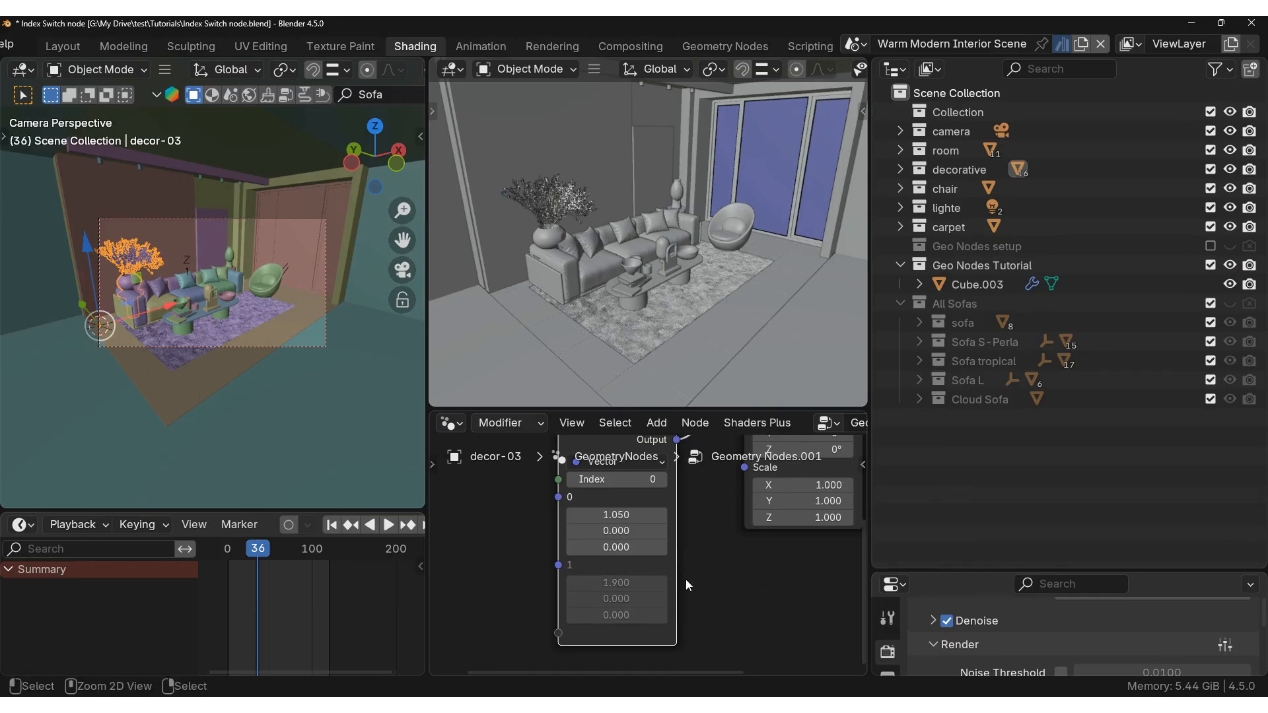
{"action": "scroll", "coordinate": [669, 581], "scroll_direction": "up", "scroll_amount": 3}
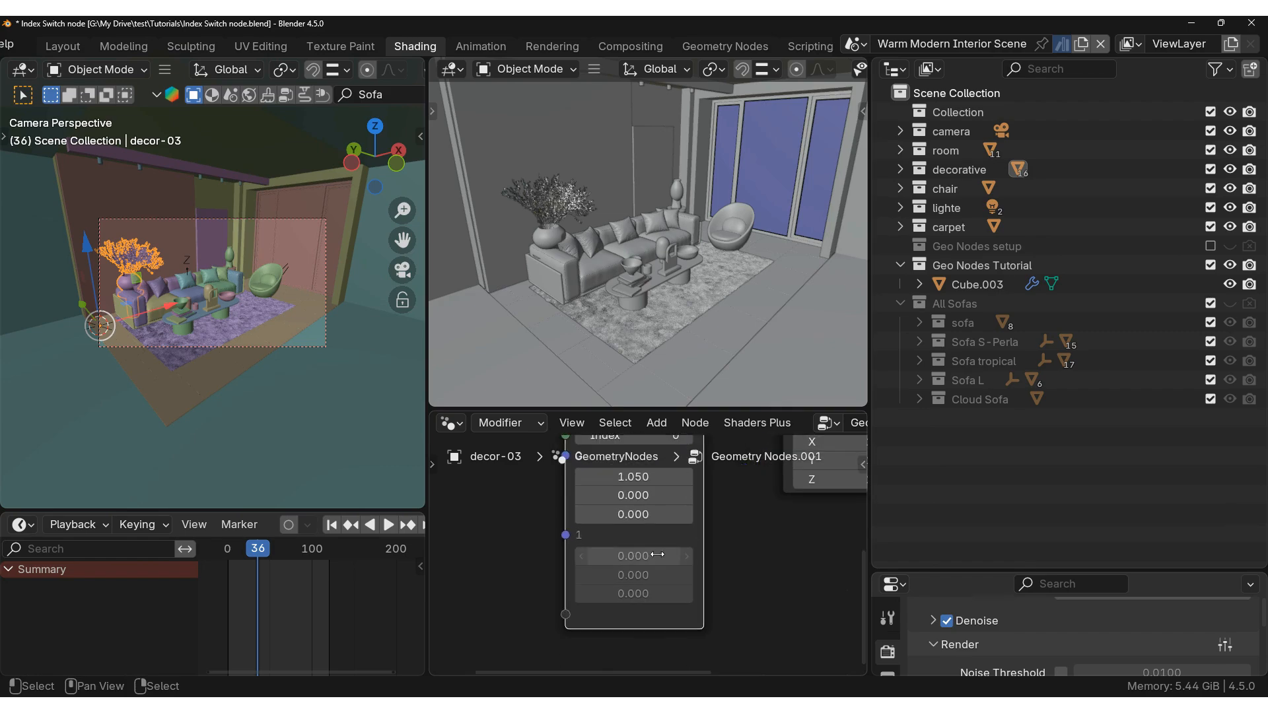
{"action": "left_click_drag", "start_coordinate": [658, 555], "coordinate": [687, 555]}
Set the plant's Index Switch Index to 1 to use the second vector item
{"action": "middle_click_drag", "start_coordinate": [716, 505], "coordinate": [650, 608]}
{"action": "scroll", "coordinate": [661, 588], "scroll_direction": "down", "scroll_amount": 2}
{"action": "middle_click_drag", "start_coordinate": [685, 534], "coordinate": [667, 587]}
{"action": "middle_click_drag", "start_coordinate": [750, 511], "coordinate": [788, 473]}
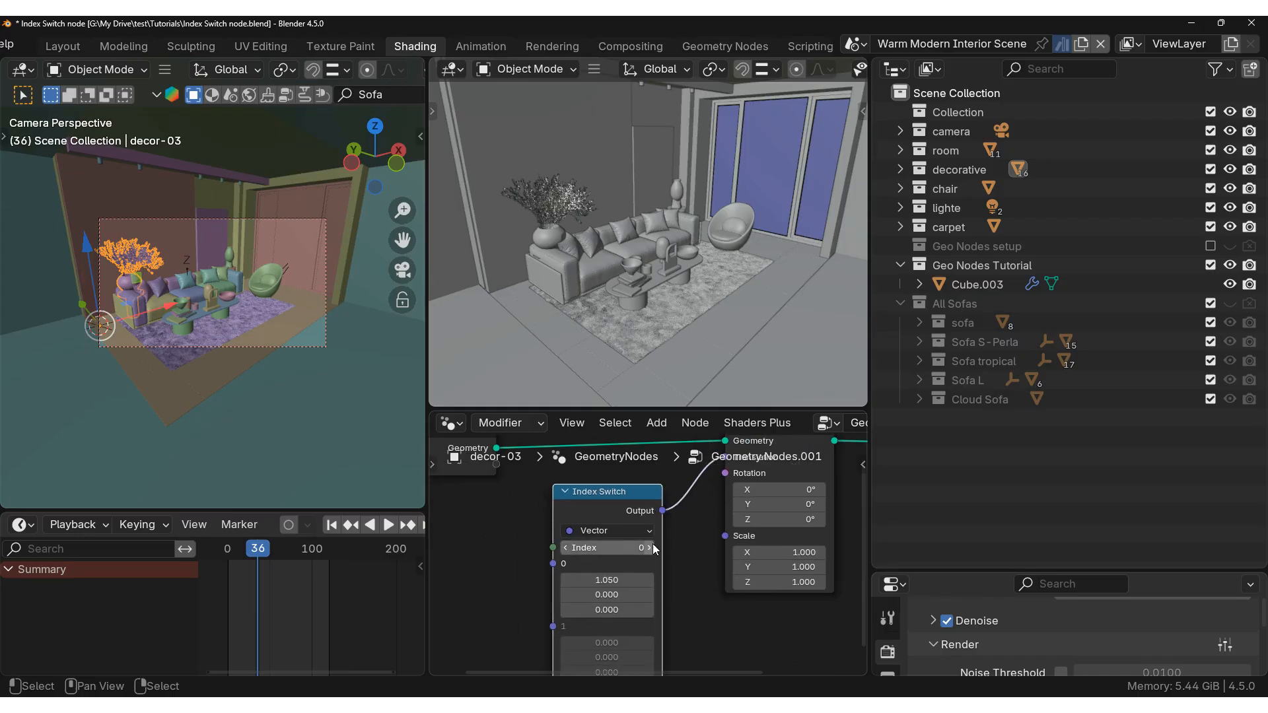
{"action": "left_click", "coordinate": [654, 547]}
{"action": "scroll", "coordinate": [672, 592], "scroll_direction": "up", "scroll_amount": 1}
{"action": "mouse_move", "coordinate": [669, 550]}
{"action": "left_mouse_down"}
{"action": "mouse_move", "coordinate": [692, 551]}
{"action": "mouse_move", "coordinate": [669, 551]}
{"action": "left_mouse_up"}
{"action": "middle_click_drag", "start_coordinate": [736, 490], "coordinate": [718, 515]}
{"action": "scroll", "coordinate": [695, 517], "scroll_direction": "down", "scroll_amount": 2}
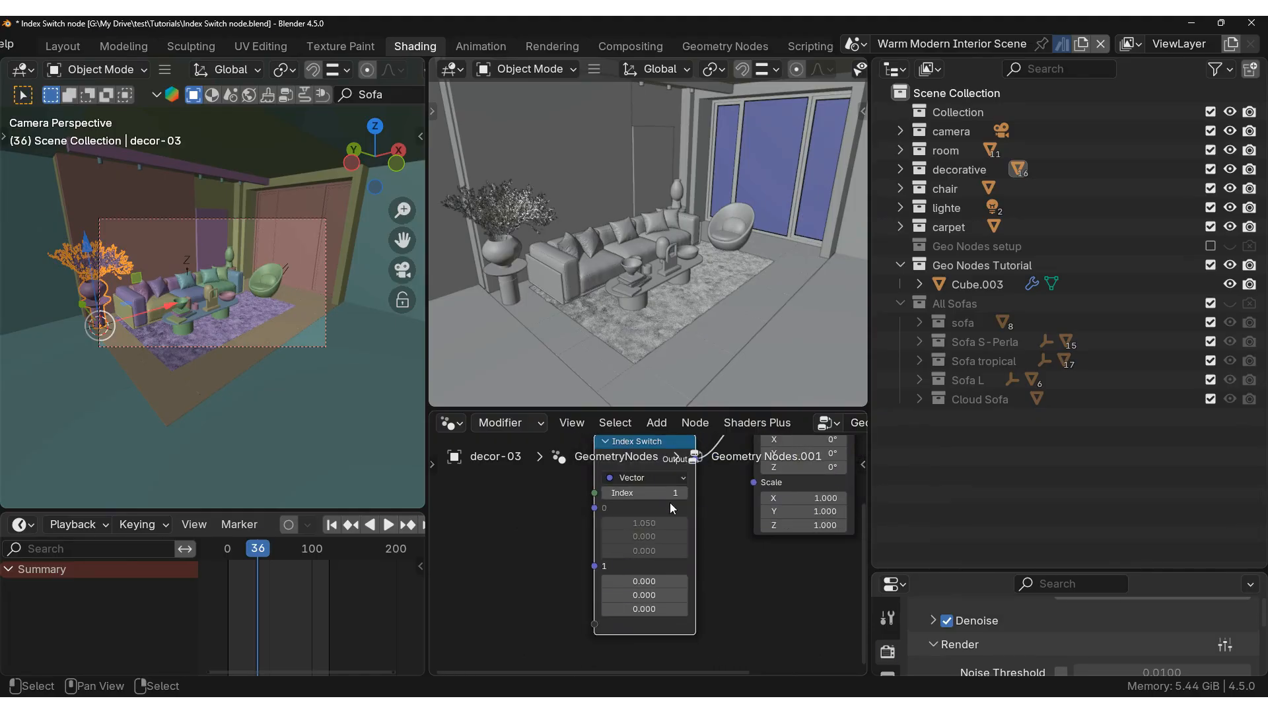
Toggle the Index between 0 and 1 to compare the two plant positions, ending on 1
{"action": "left_click", "coordinate": [606, 494]}
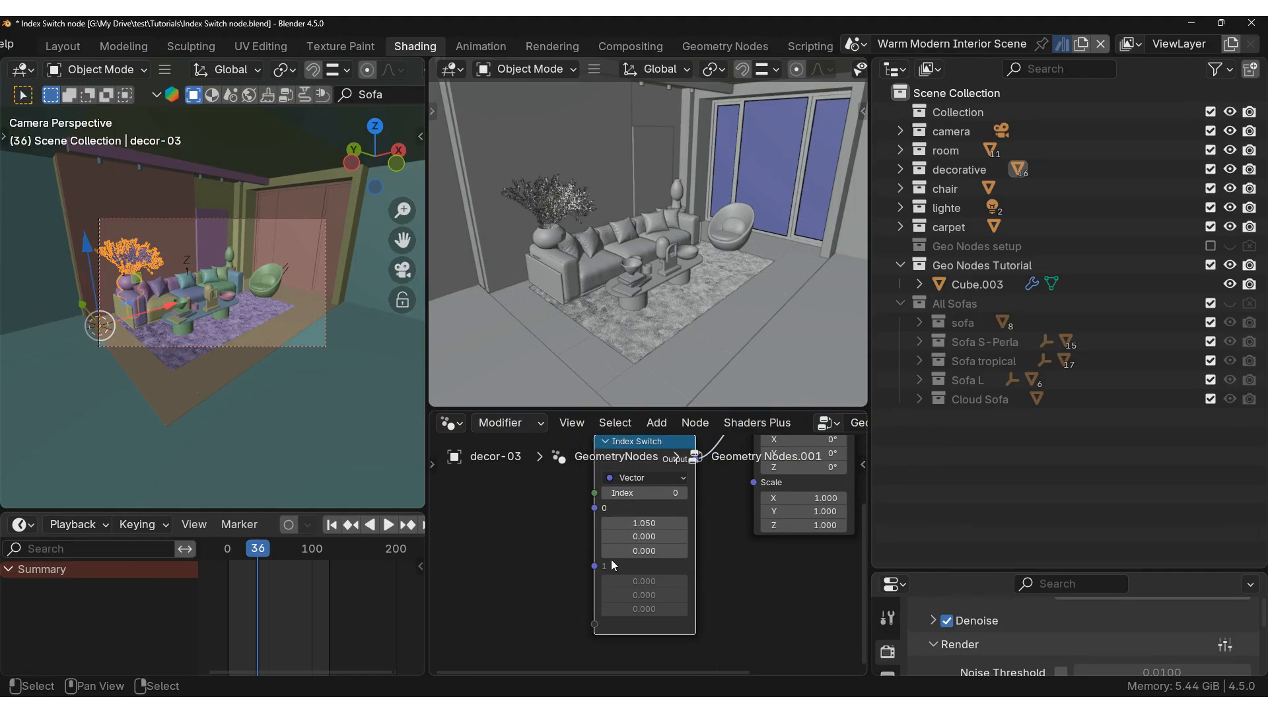
{"action": "left_click", "coordinate": [684, 493]}
{"action": "left_click", "coordinate": [606, 494]}
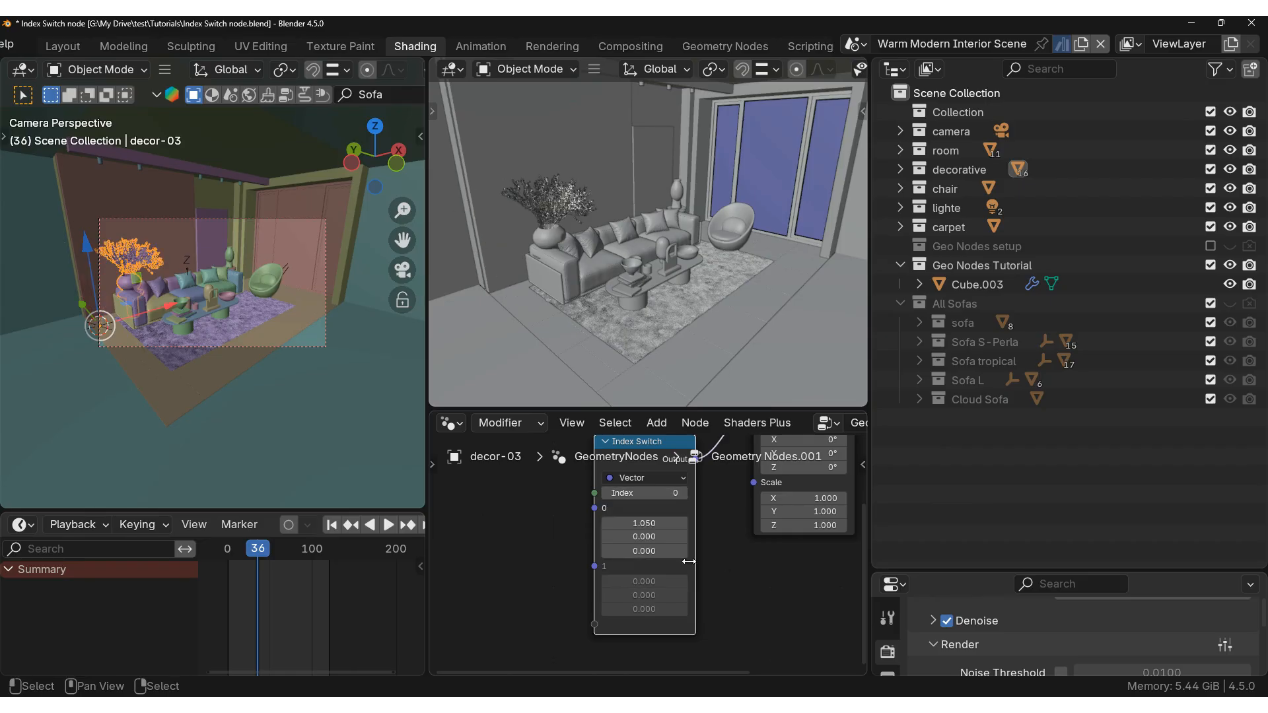
{"action": "left_click", "coordinate": [684, 494]}
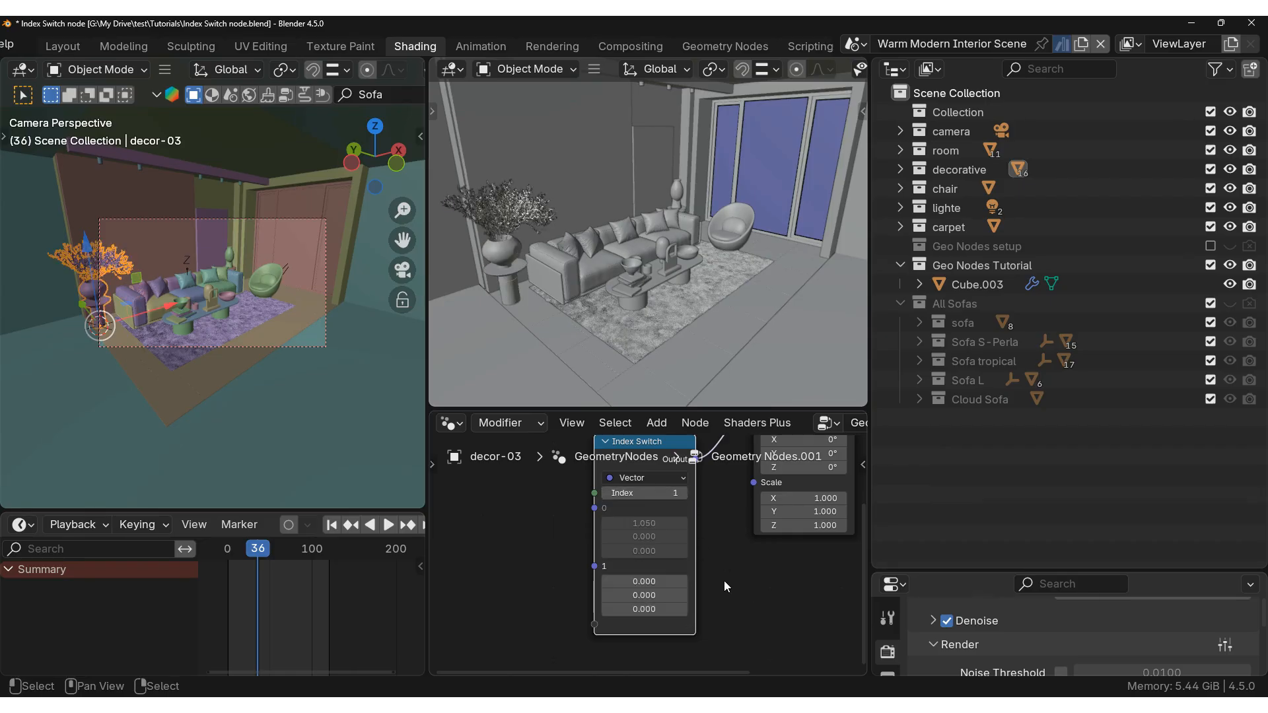
Move the timeline to frame 54 and switch to the Geometry Nodes workspace
{"action": "scroll", "coordinate": [724, 581], "scroll_direction": "up", "scroll_amount": 1}
{"action": "scroll", "coordinate": [620, 571], "scroll_direction": "up", "scroll_amount": 2}
{"action": "left_click_drag", "start_coordinate": [563, 552], "coordinate": [630, 548]}
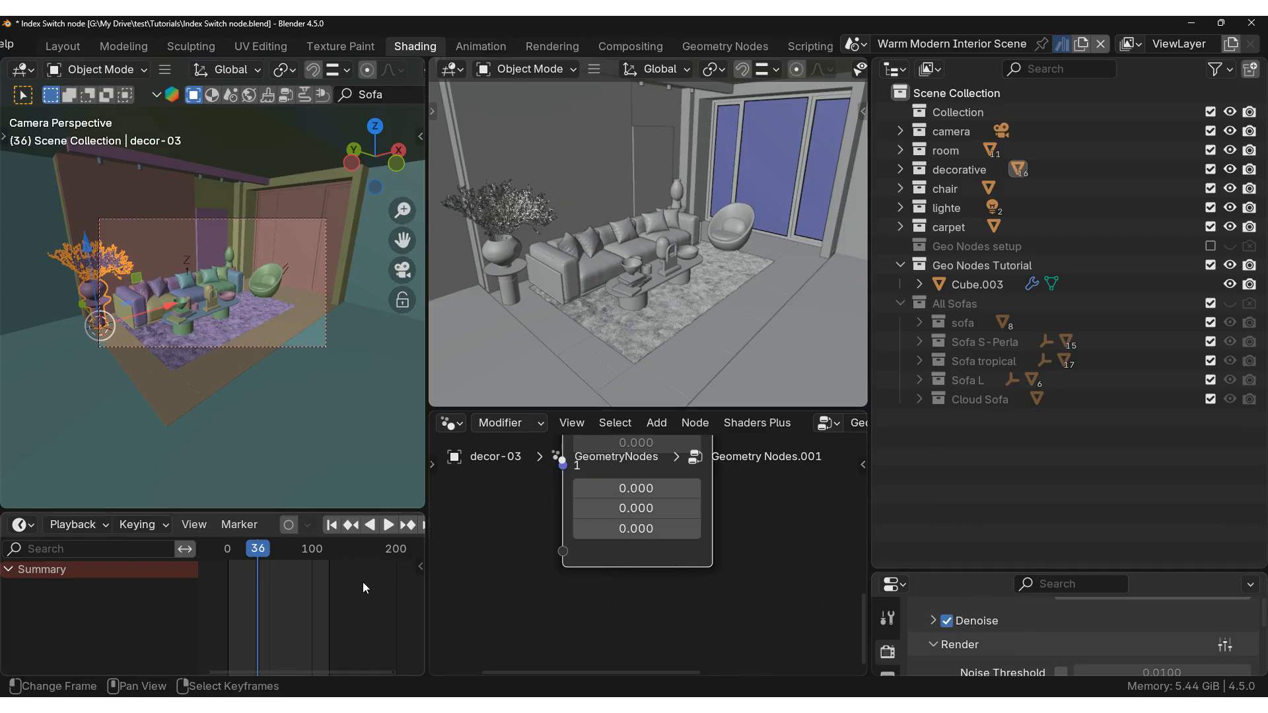
{"action": "left_click_drag", "start_coordinate": [259, 549], "coordinate": [273, 549]}
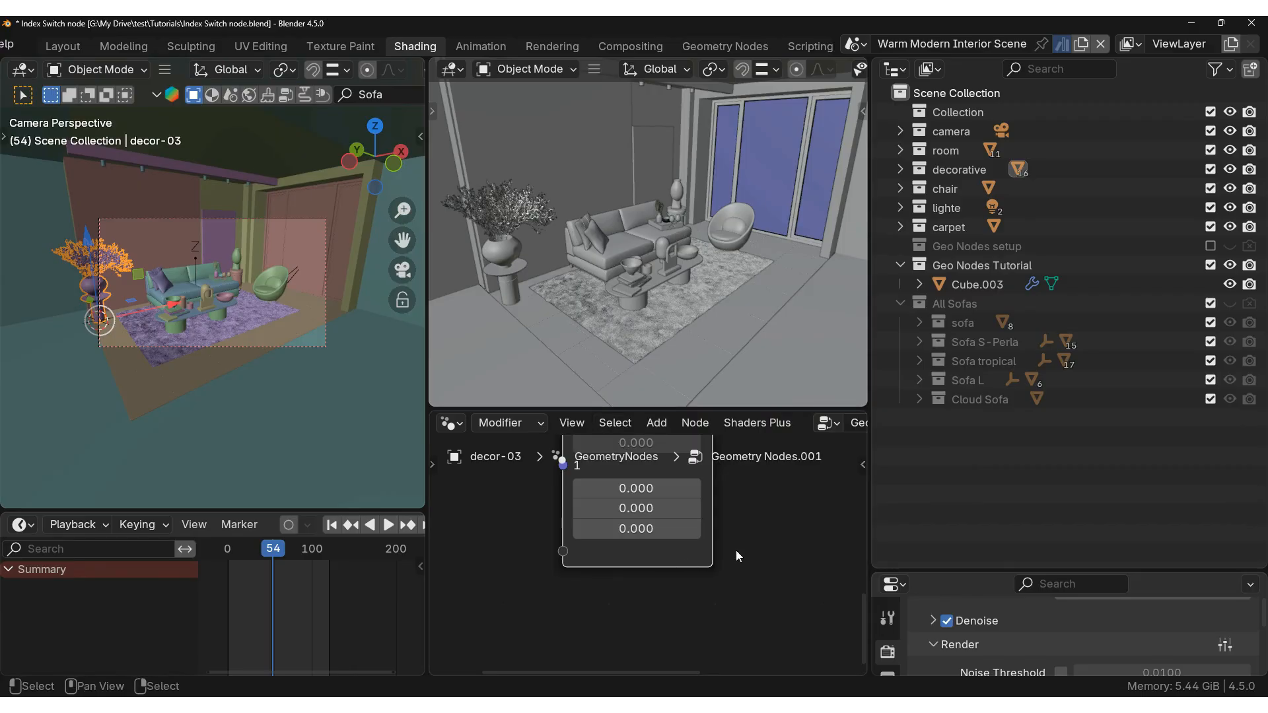
{"action": "scroll", "coordinate": [735, 546], "scroll_direction": "down", "scroll_amount": 3}
{"action": "middle_click_drag", "start_coordinate": [711, 539], "coordinate": [628, 576]}
{"action": "left_click_drag", "start_coordinate": [638, 410], "coordinate": [638, 351]}
{"action": "left_click", "coordinate": [760, 46]}
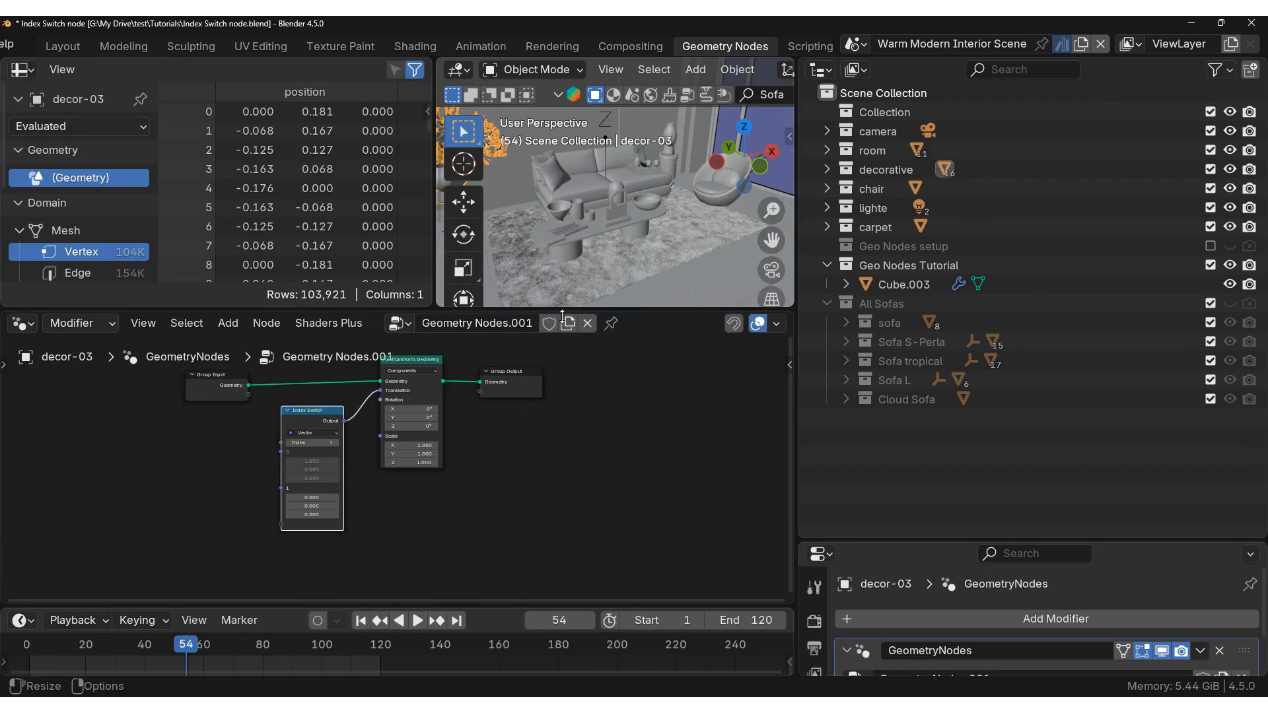
Show the Index Switch's node properties and add three items, numbered 2, 3 and 4
{"action": "key", "text": "n"}
{"action": "left_click", "coordinate": [783, 364]}
{"action": "left_click", "coordinate": [781, 415]}
{"action": "scroll", "coordinate": [591, 457], "scroll_direction": "down", "scroll_amount": 4}
{"action": "scroll", "coordinate": [641, 453], "scroll_direction": "down", "scroll_amount": 2}
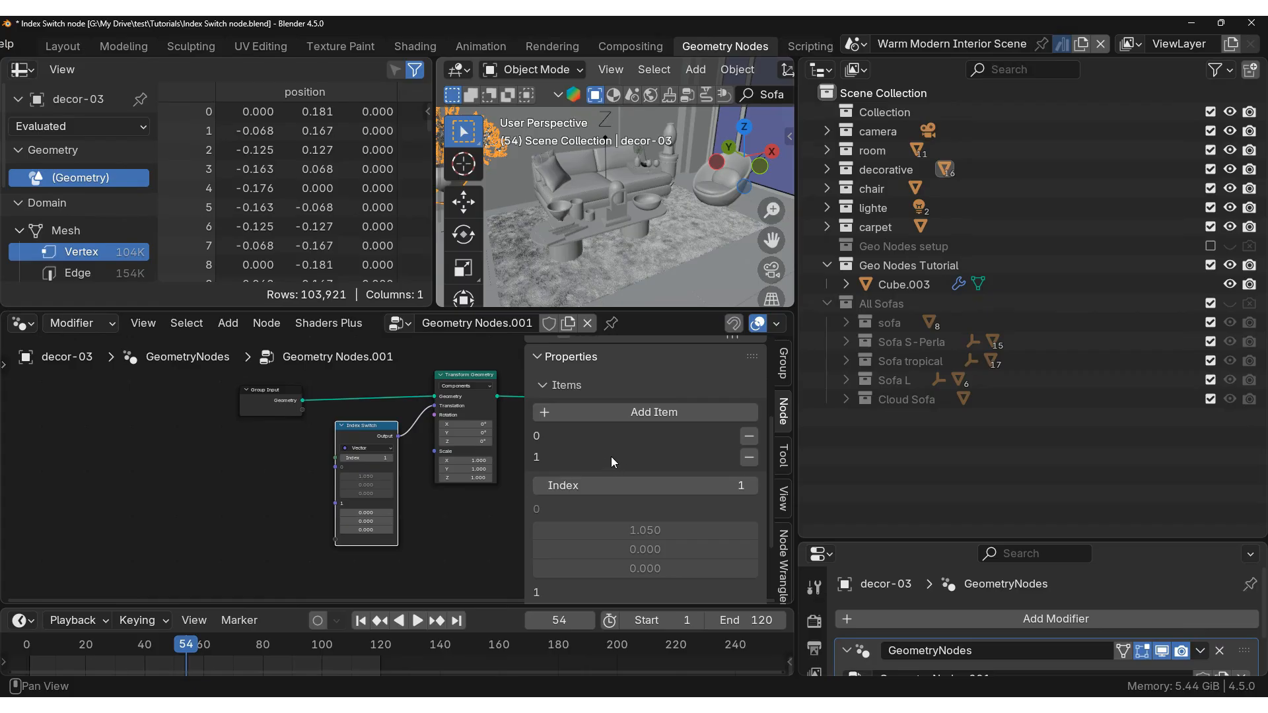
{"action": "left_click", "coordinate": [653, 412]}
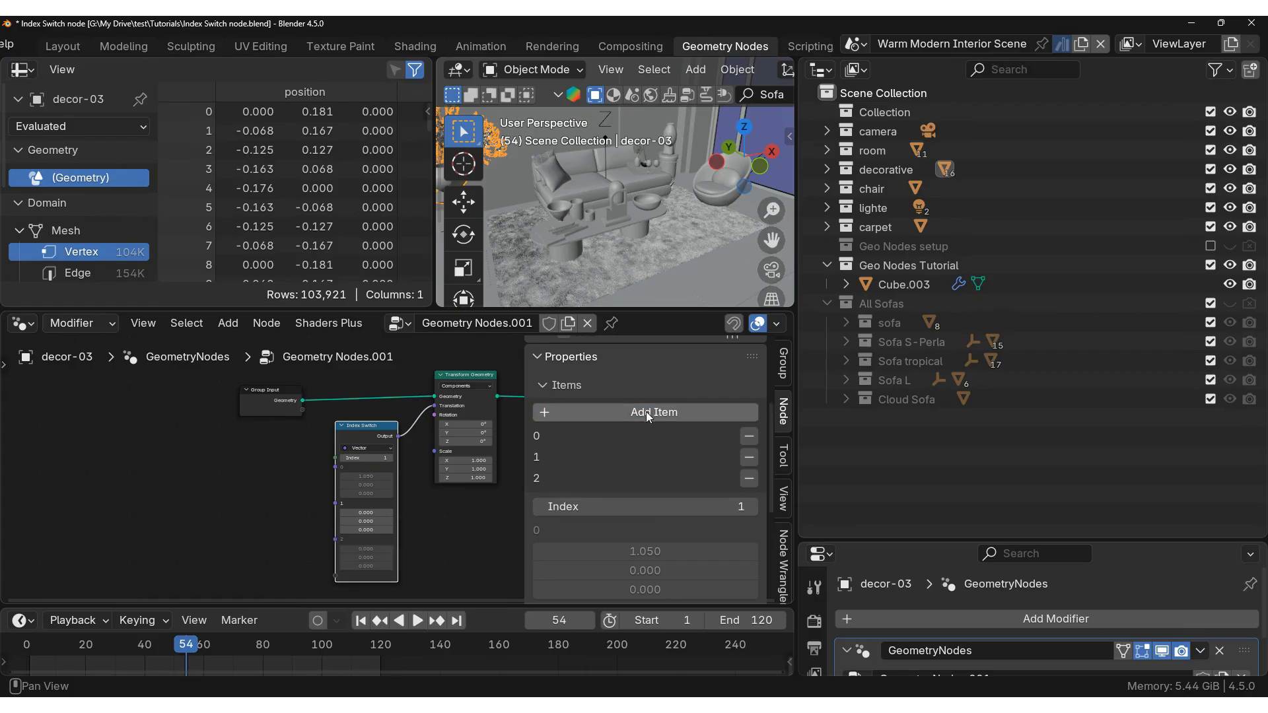
{"action": "scroll", "coordinate": [393, 526], "scroll_direction": "up", "scroll_amount": 2}
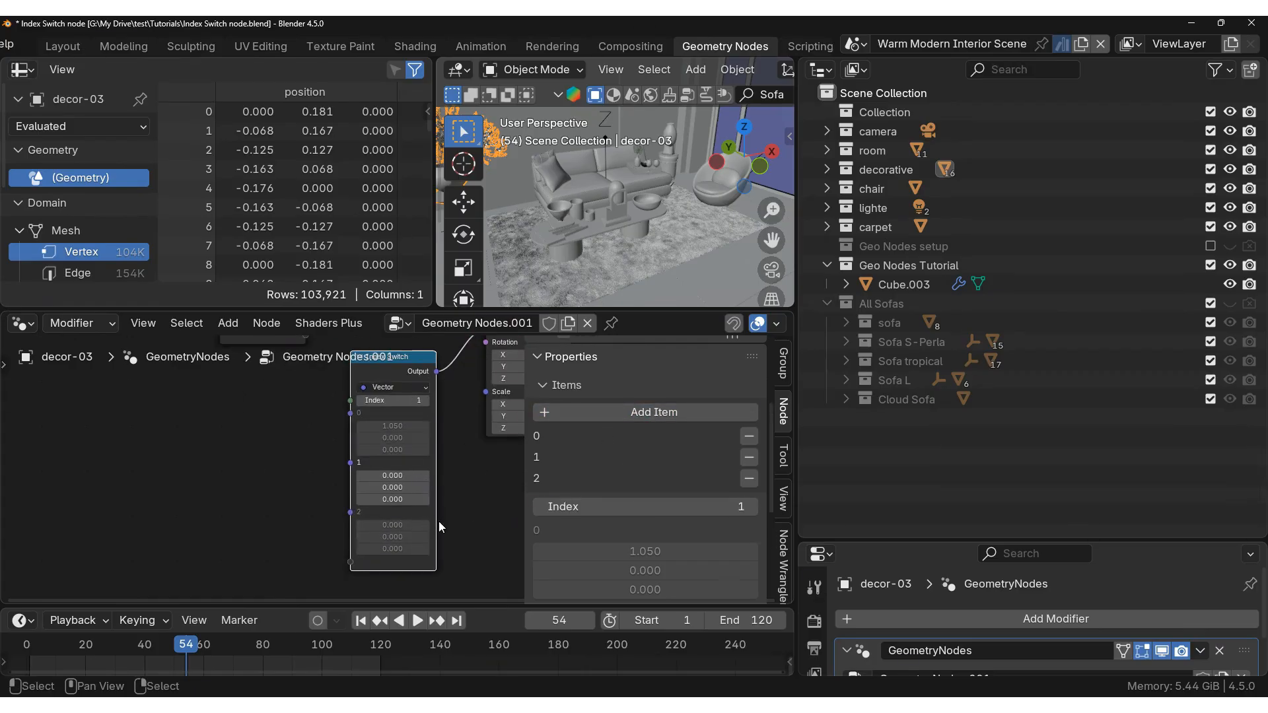
{"action": "left_click", "coordinate": [654, 413]}
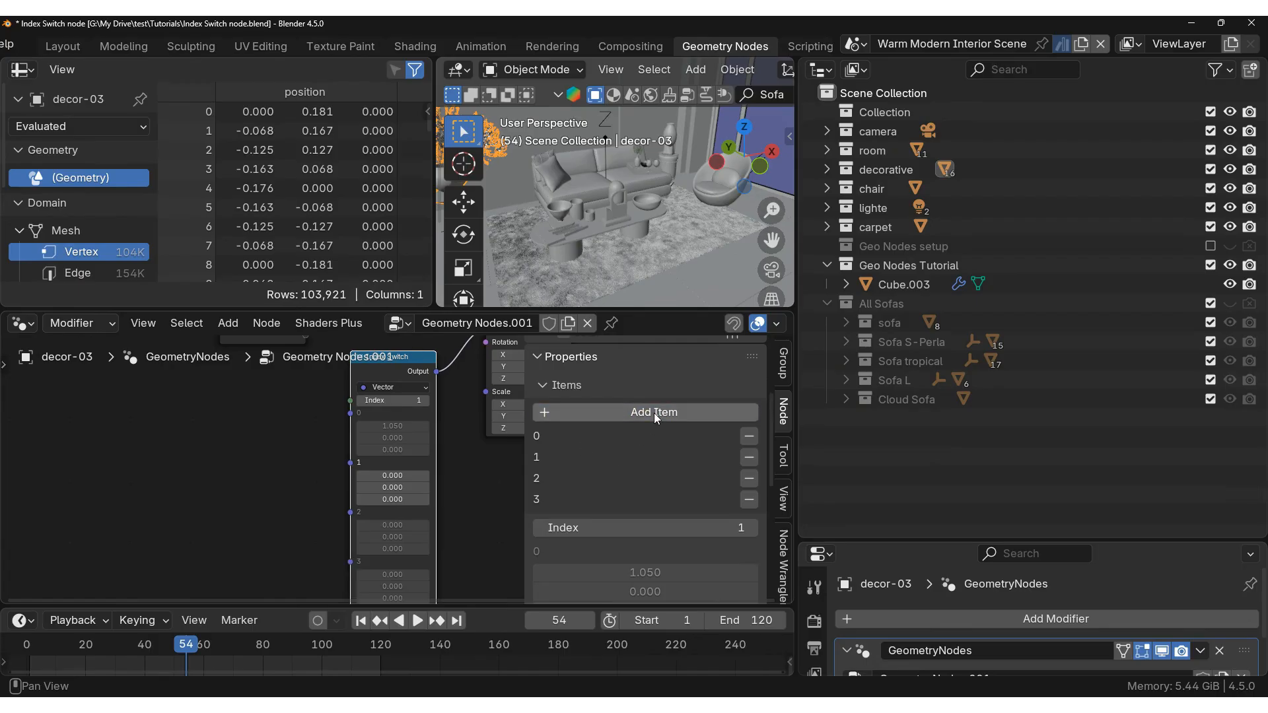
{"action": "left_click", "coordinate": [657, 414]}
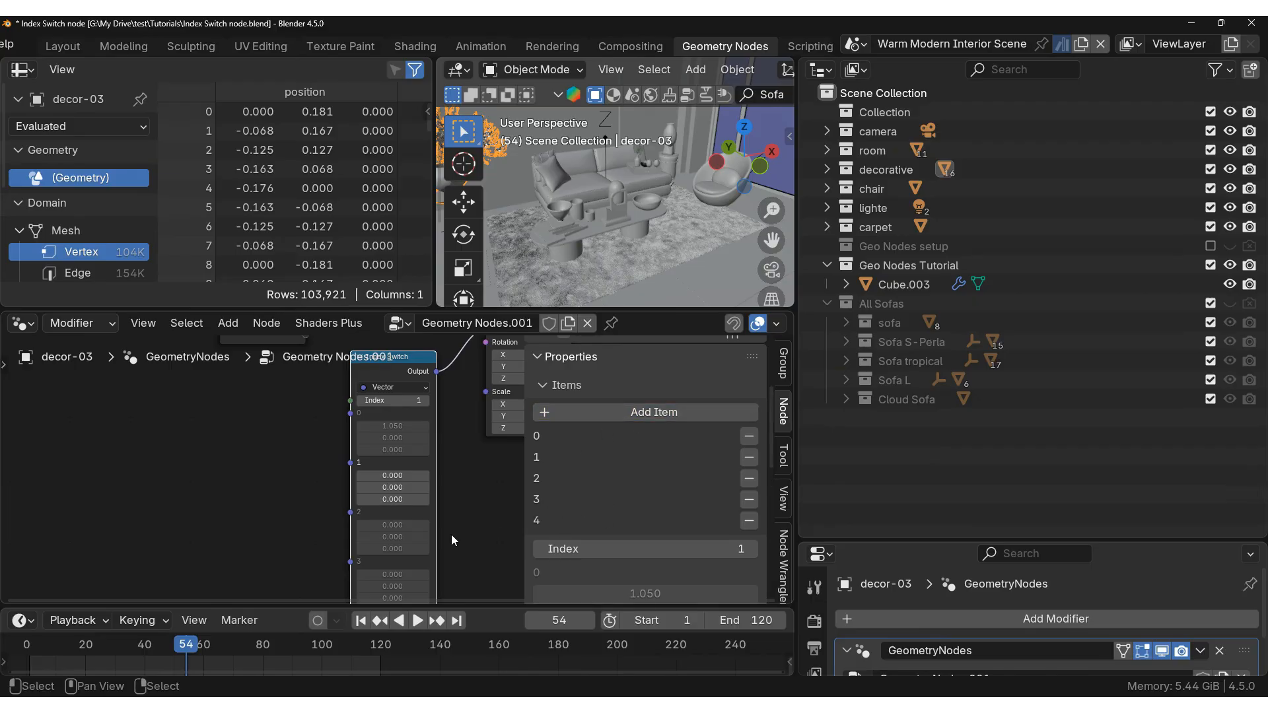
Hide the node editor's sidebar, then enlarge the 3D viewport and bring the plant beside the sofa into view
{"action": "key", "text": "n"}
{"action": "middle_click_drag", "start_coordinate": [485, 420], "coordinate": [538, 499]}
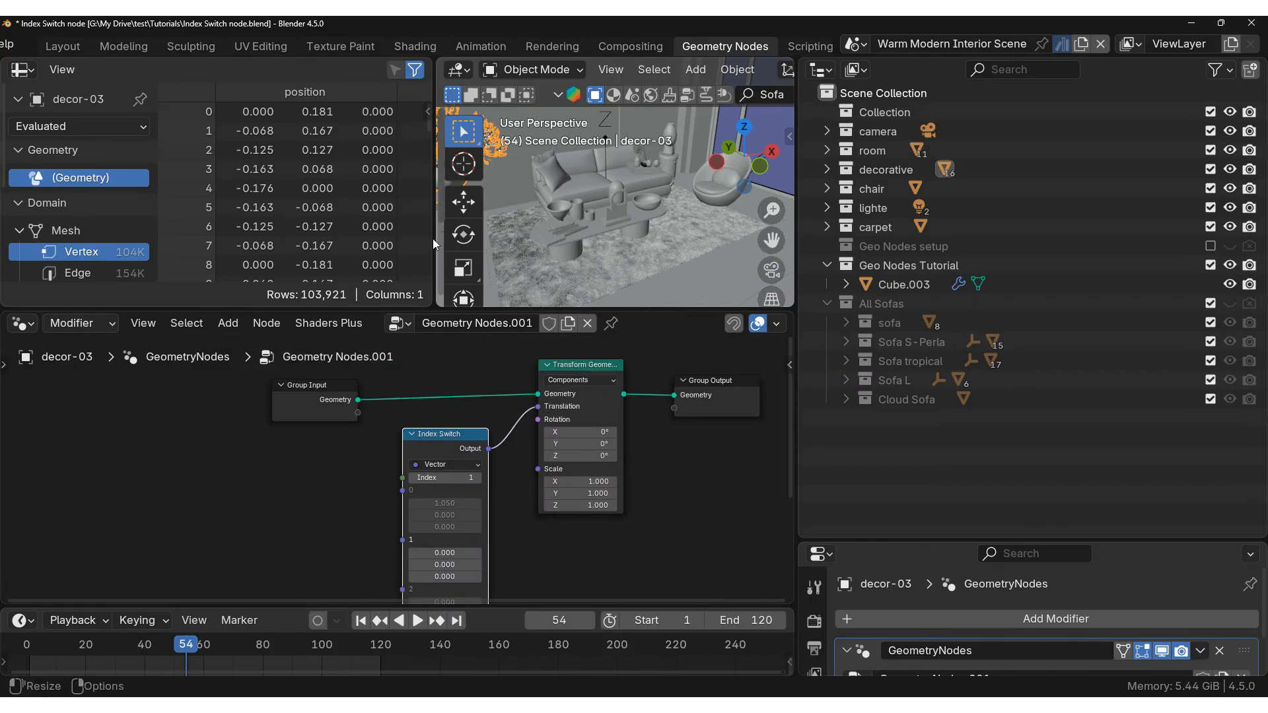
{"action": "left_click_drag", "start_coordinate": [436, 264], "coordinate": [144, 265]}
{"action": "left_click_drag", "start_coordinate": [447, 309], "coordinate": [447, 389]}
{"action": "middle_click_drag", "start_coordinate": [422, 311], "coordinate": [522, 331]}
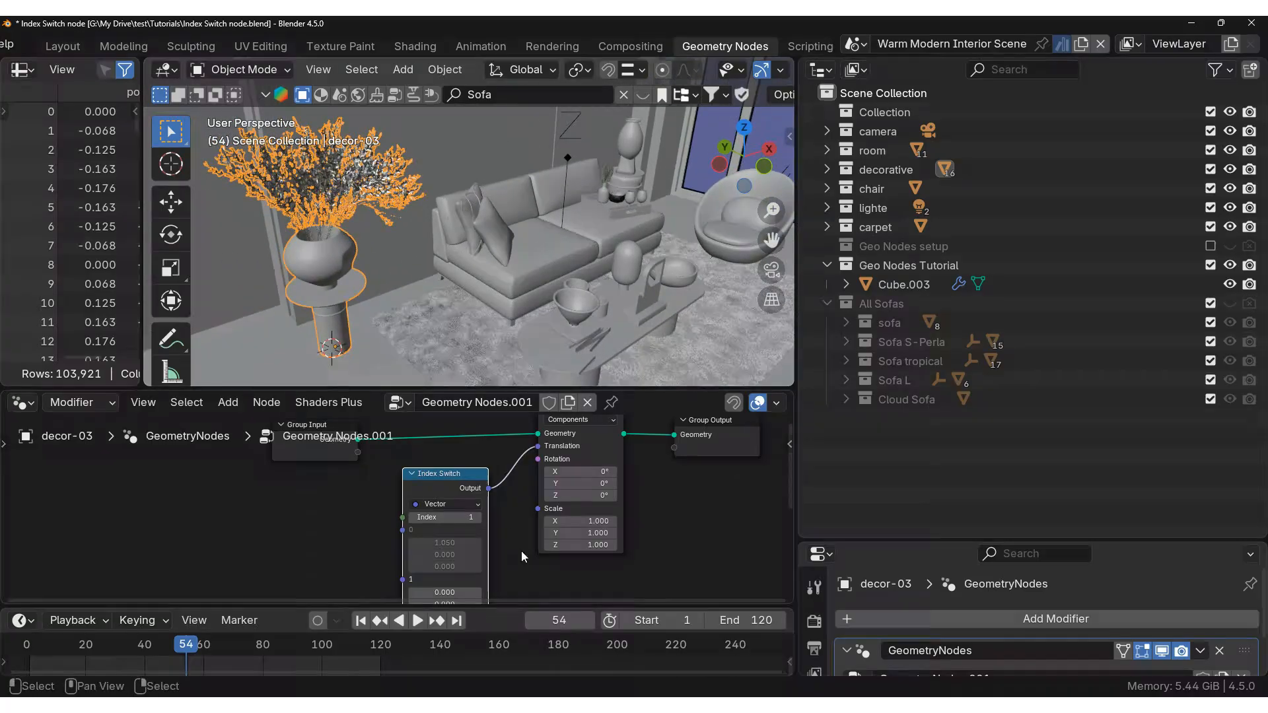
At frame 53, set the plant's Index to 2 and item 2's X value to 1.120
{"action": "middle_click_drag", "start_coordinate": [515, 554], "coordinate": [549, 477]}
{"action": "mouse_move", "coordinate": [187, 651]}
{"action": "left_mouse_down"}
{"action": "mouse_move", "coordinate": [61, 649]}
{"action": "mouse_move", "coordinate": [183, 653]}
{"action": "left_mouse_up"}
{"action": "middle_click_drag", "start_coordinate": [522, 502], "coordinate": [557, 515]}
{"action": "left_click", "coordinate": [535, 463]}
{"action": "scroll", "coordinate": [541, 488], "scroll_direction": "up", "scroll_amount": 2}
{"action": "left_click_drag", "start_coordinate": [543, 508], "coordinate": [626, 509]}
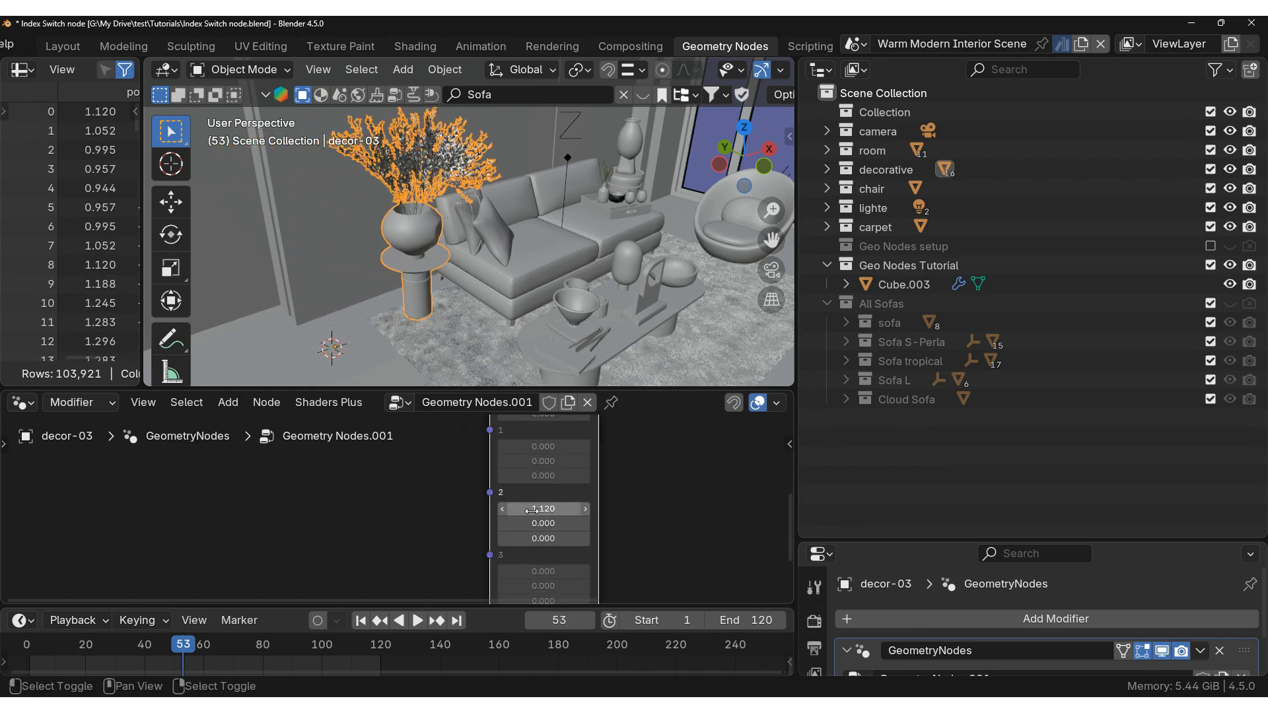
At frame 72, set the plant's Index to 3 and item 3's X value to 0.480
{"action": "middle_click_drag", "start_coordinate": [148, 533], "coordinate": [122, 630]}
{"action": "left_click_drag", "start_coordinate": [185, 646], "coordinate": [239, 650]}
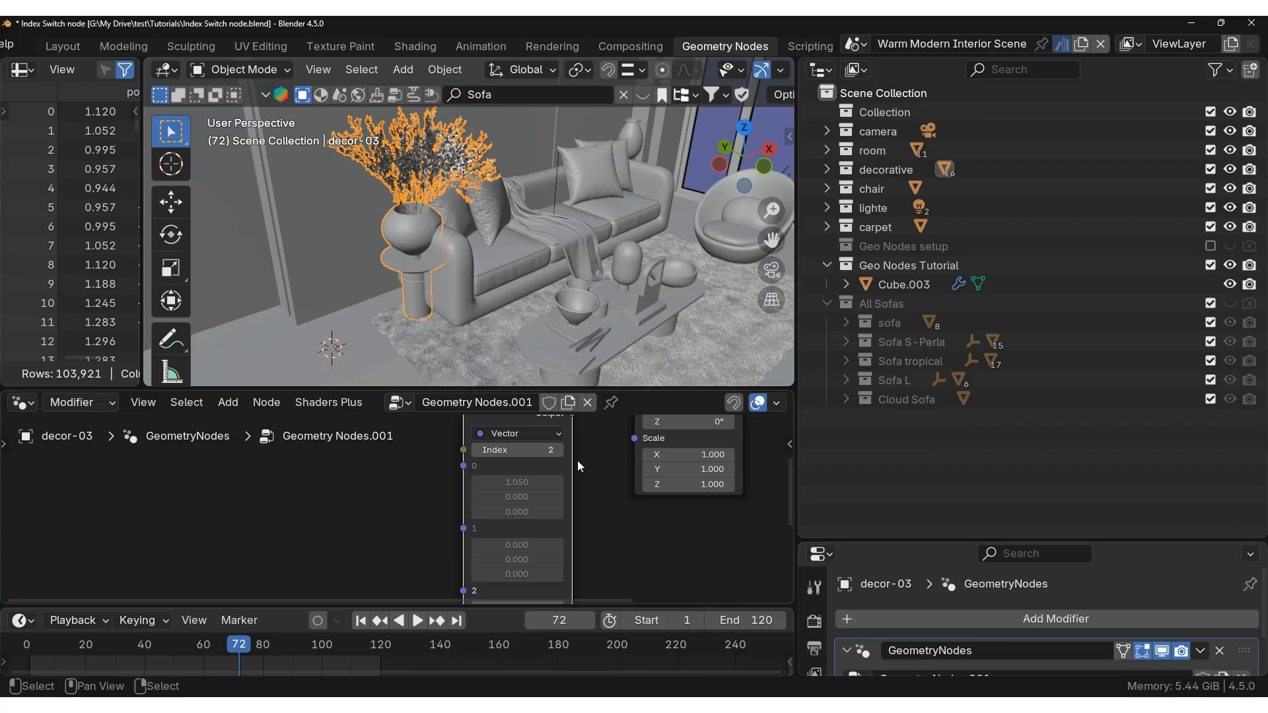
{"action": "left_click", "coordinate": [558, 449]}
{"action": "scroll", "coordinate": [582, 463], "scroll_direction": "down", "scroll_amount": 5, "text": "shift"}
{"action": "left_click_drag", "start_coordinate": [518, 505], "coordinate": [594, 458]}
At frame 92, set the plant's Index to 4 and item 4's X value to 1.410
{"action": "scroll", "coordinate": [594, 465], "scroll_direction": "up", "scroll_amount": 3, "text": "shift"}
{"action": "left_click_drag", "start_coordinate": [238, 651], "coordinate": [298, 654]}
{"action": "scroll", "coordinate": [616, 496], "scroll_direction": "up", "scroll_amount": 1, "text": "shift"}
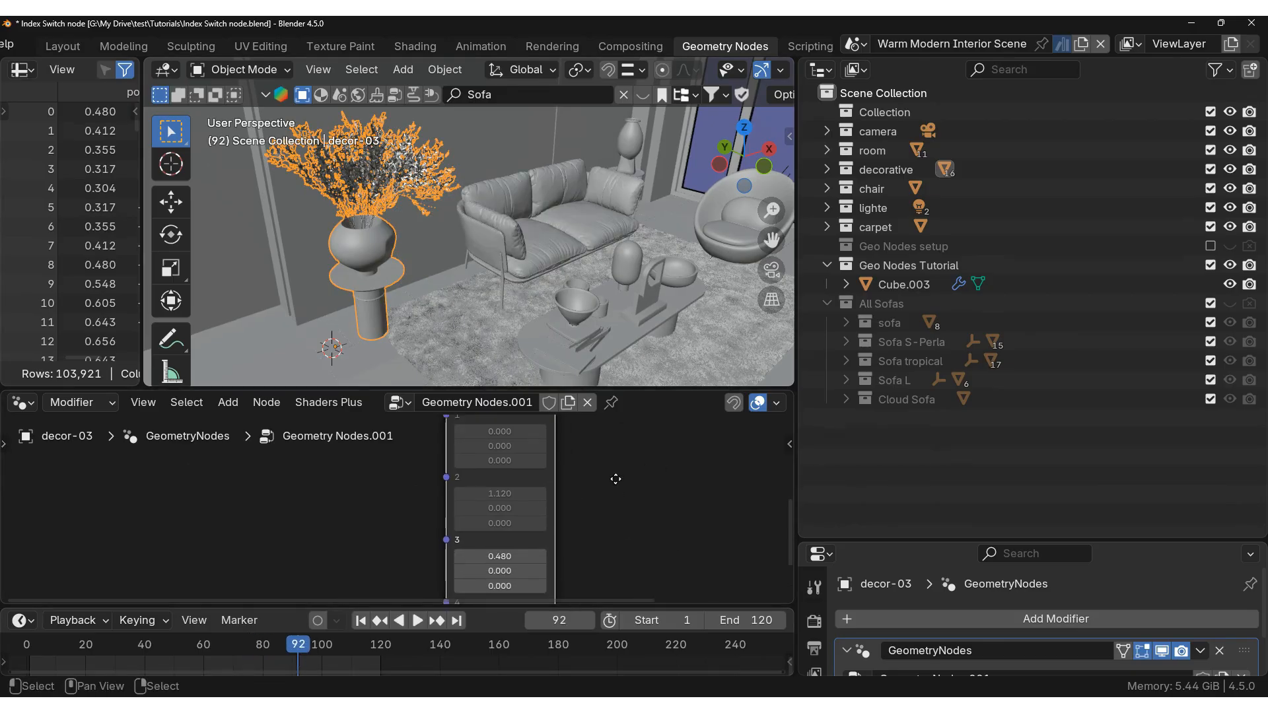
{"action": "scroll", "coordinate": [615, 549], "scroll_direction": "up", "scroll_amount": 6, "text": "shift"}
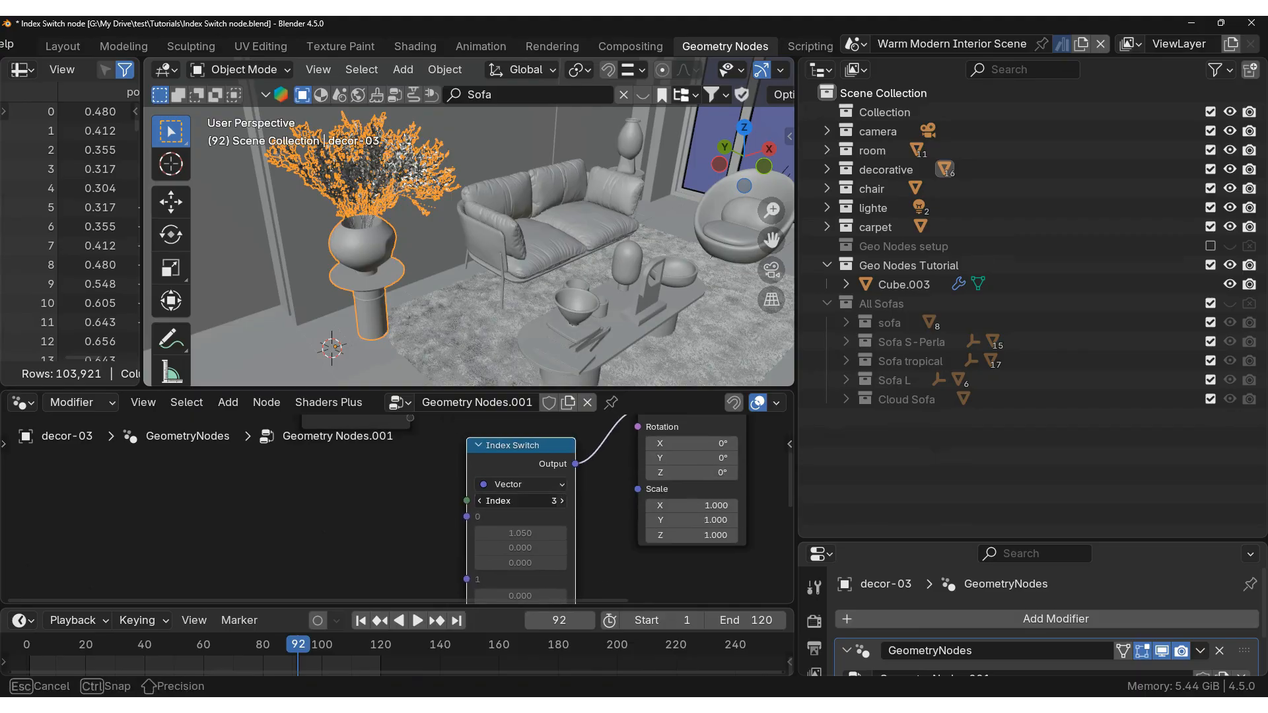
{"action": "left_click", "coordinate": [562, 501]}
{"action": "scroll", "coordinate": [594, 502], "scroll_direction": "down", "scroll_amount": 15, "text": "shift"}
{"action": "left_click_drag", "start_coordinate": [541, 524], "coordinate": [614, 523]}
Select the sofa, go to frame 20 and copy its Index keyframes
{"action": "left_click", "coordinate": [560, 205]}
{"action": "left_click", "coordinate": [453, 231]}
{"action": "left_click", "coordinate": [494, 244]}
{"action": "scroll", "coordinate": [507, 489], "scroll_direction": "down", "scroll_amount": 3}
{"action": "middle_click_drag", "start_coordinate": [503, 507], "coordinate": [529, 507]}
{"action": "left_click_drag", "start_coordinate": [239, 646], "coordinate": [112, 656]}
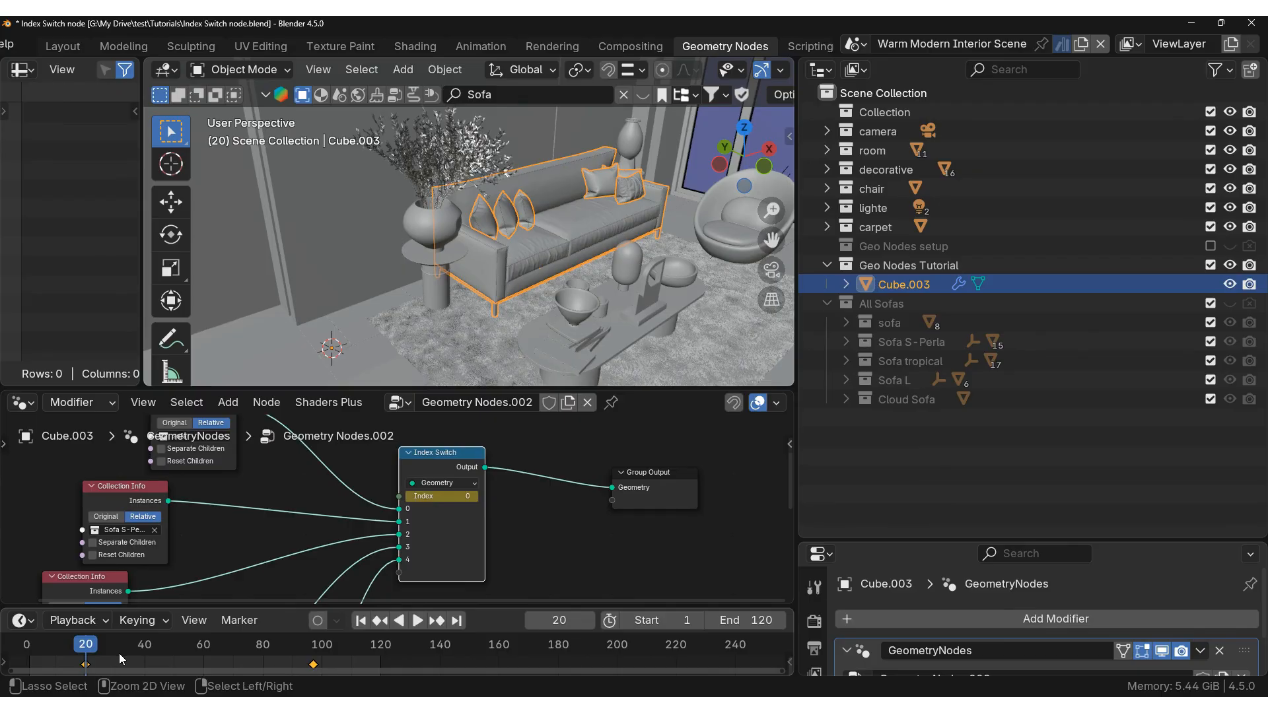
Set the plant's Index to 0, keyframe it at frame 20 and paste the sofa's Index keyframes onto it
{"action": "left_click", "coordinate": [444, 239]}
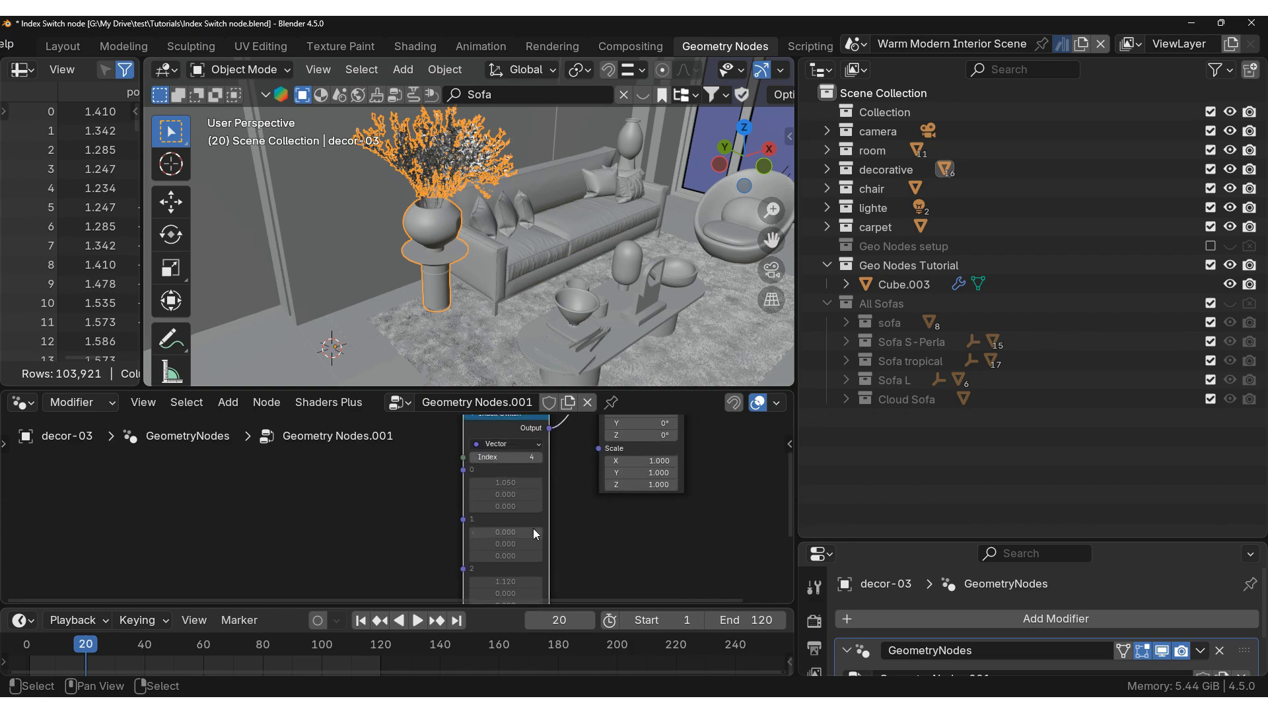
{"action": "left_click", "coordinate": [475, 458]}
{"action": "left_click", "coordinate": [475, 458]}
{"action": "left_click", "coordinate": [475, 458]}
{"action": "left_click", "coordinate": [475, 458]}
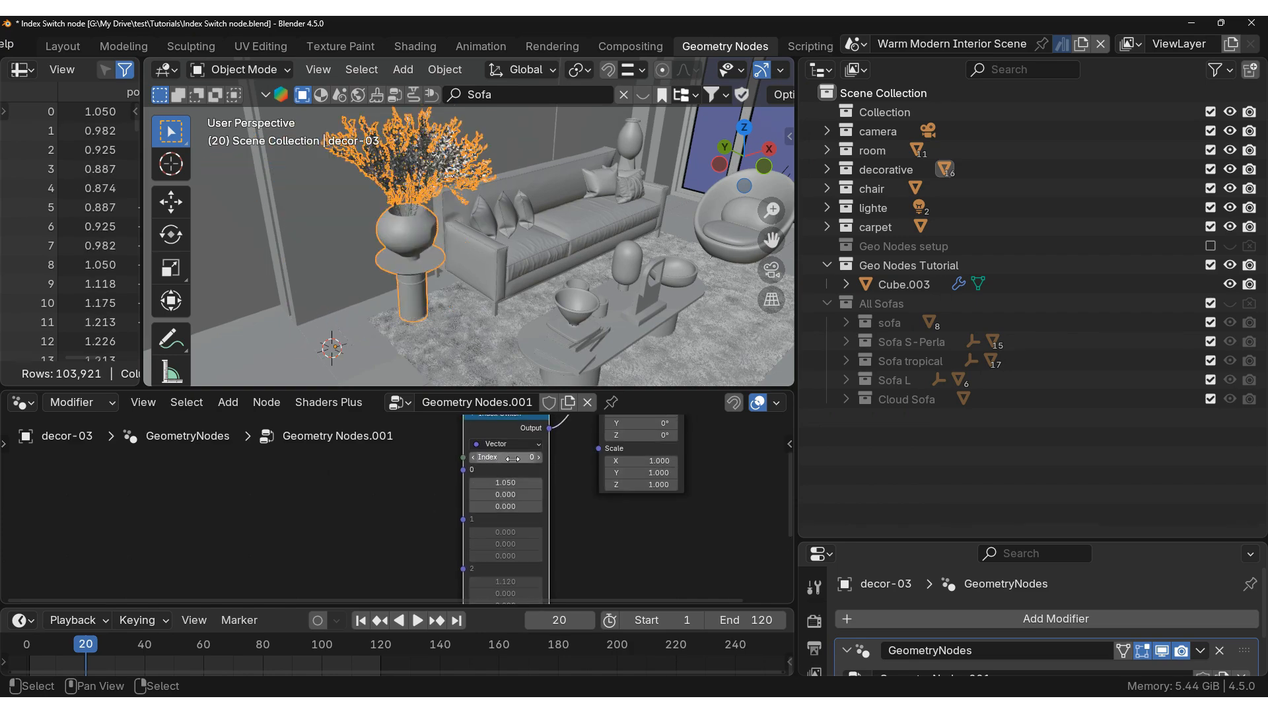
{"action": "key", "text": "i"}
{"action": "key", "text": "ctrl+v"}
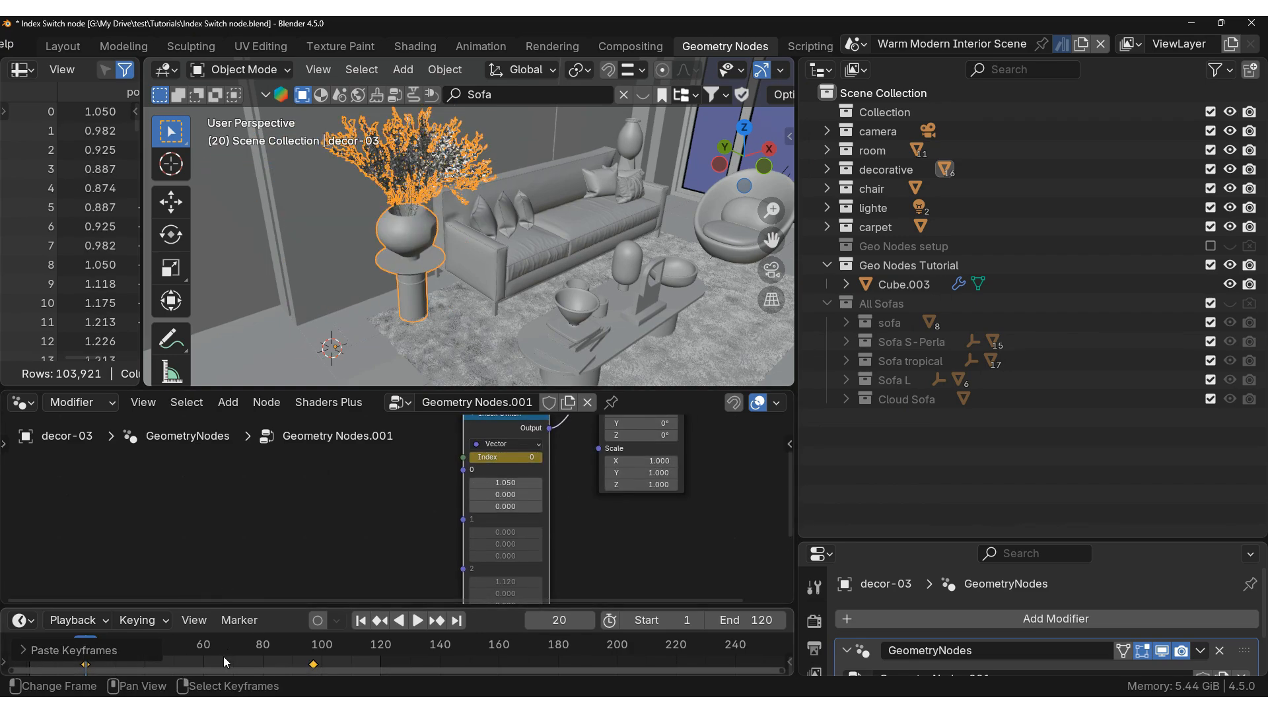
Change the interpolation mode of the plant's pasted Index keyframes and make the timeline taller
{"action": "key", "text": "t"}
{"action": "left_click", "coordinate": [200, 572]}
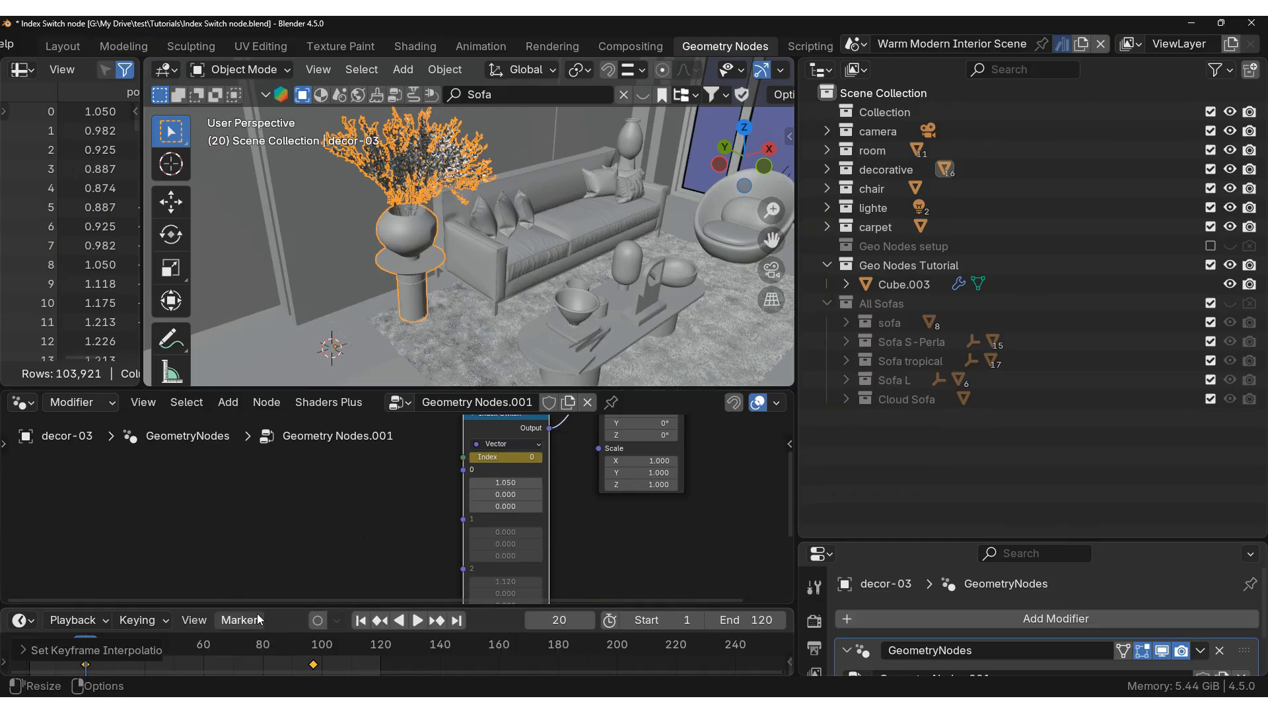
{"action": "left_click_drag", "start_coordinate": [198, 606], "coordinate": [166, 547]}
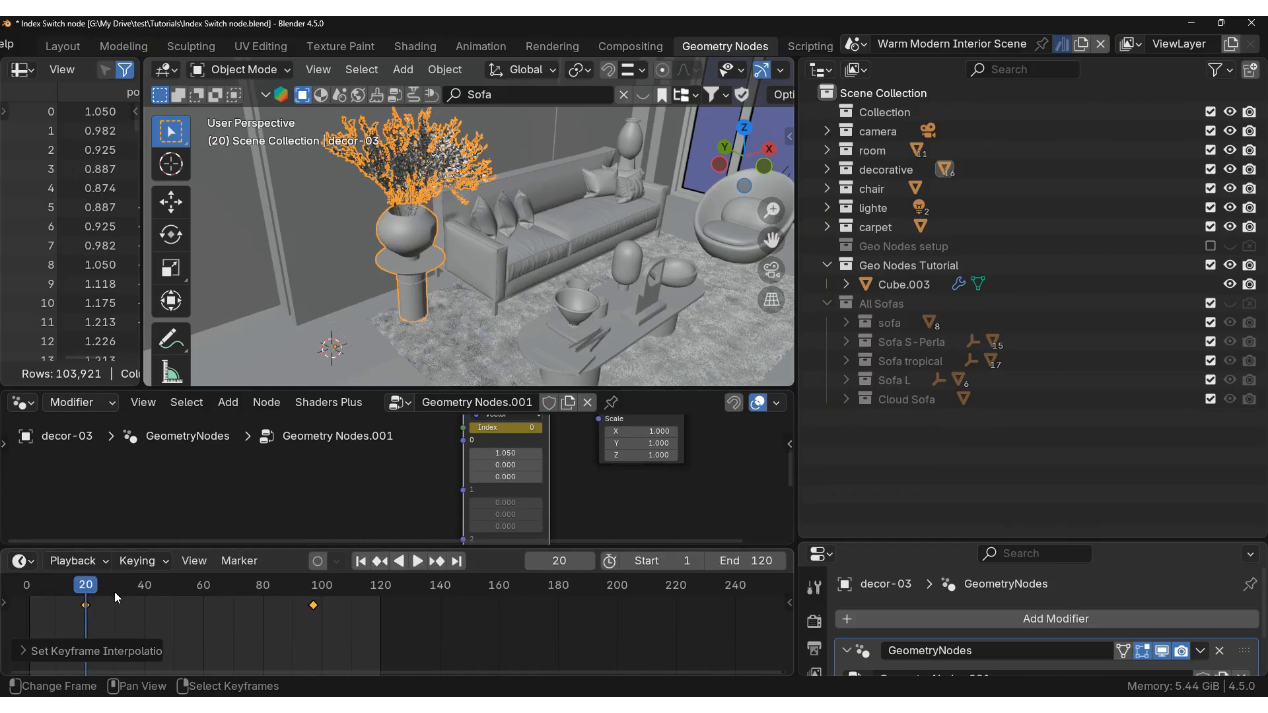
Play back the sofa and plant animation, rewind it, and review it through the camera in a maximized 3D viewport
{"action": "key", "text": "space"}
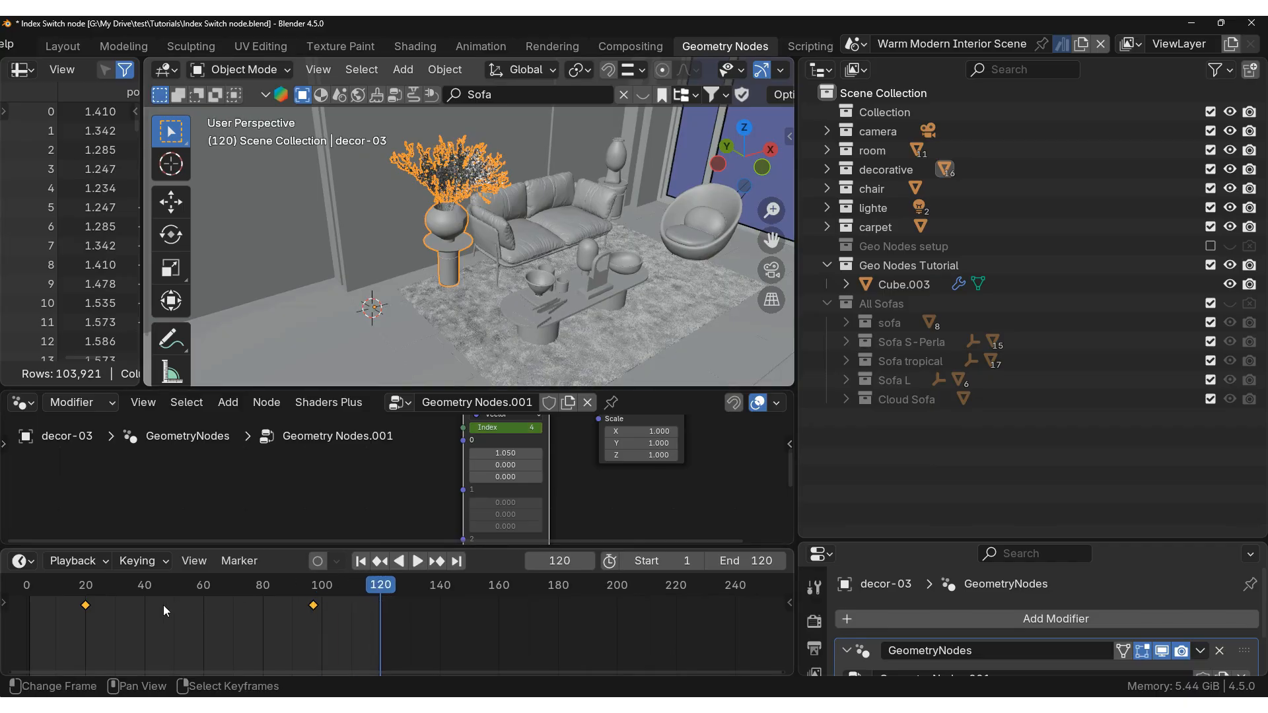
{"action": "left_click", "coordinate": [25, 592]}
{"action": "key", "text": "KP_0"}
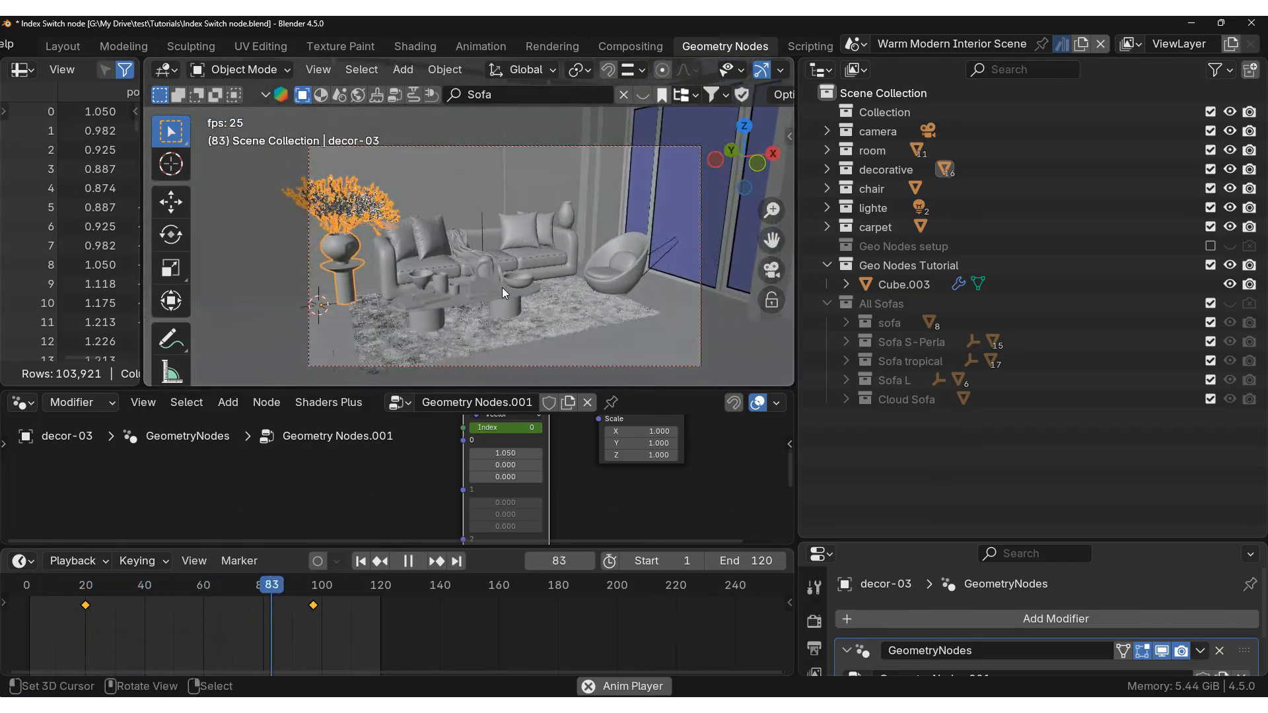
{"action": "key", "text": "space"}
{"action": "key", "text": "ctrl+space"}
{"action": "key", "text": "space"}
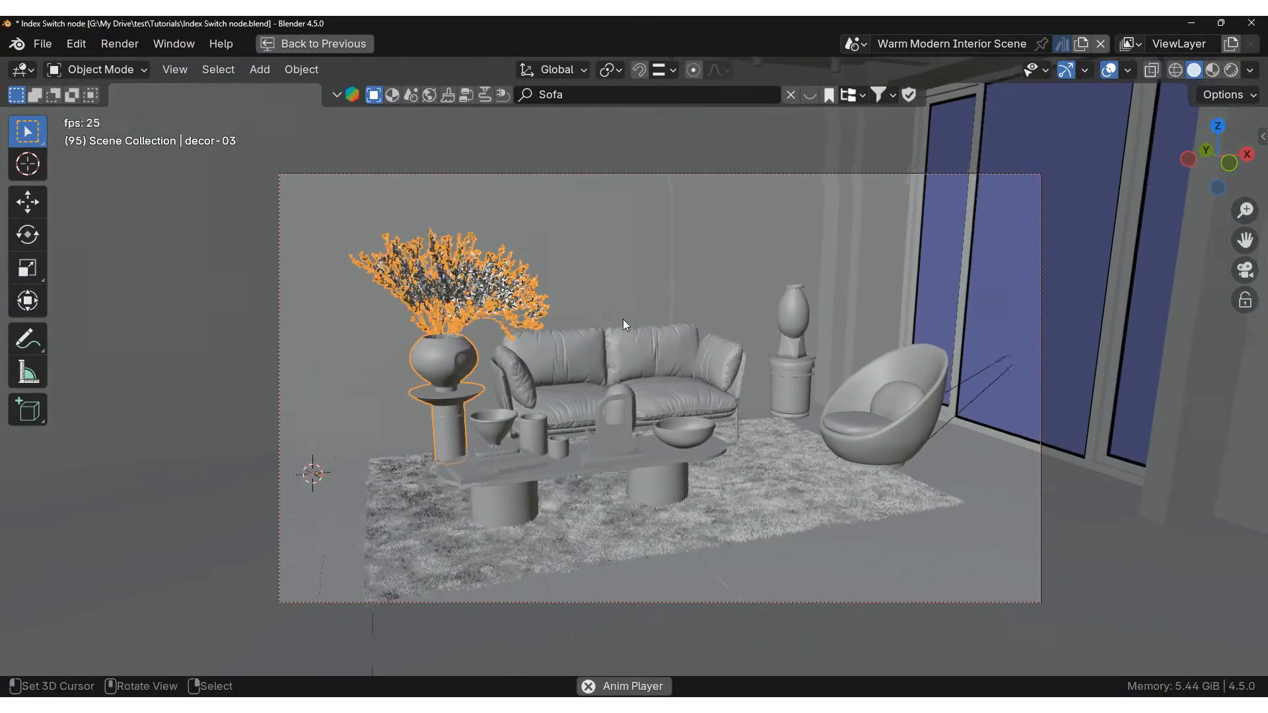